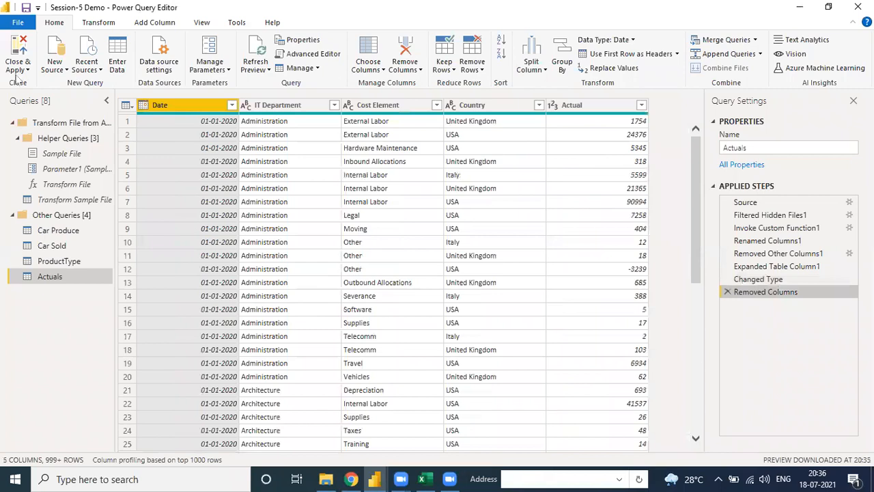
Close the Power Query Editor and apply the pending query changes, loading the Actuals table into the Session-5 Demo report.
click(21, 71)
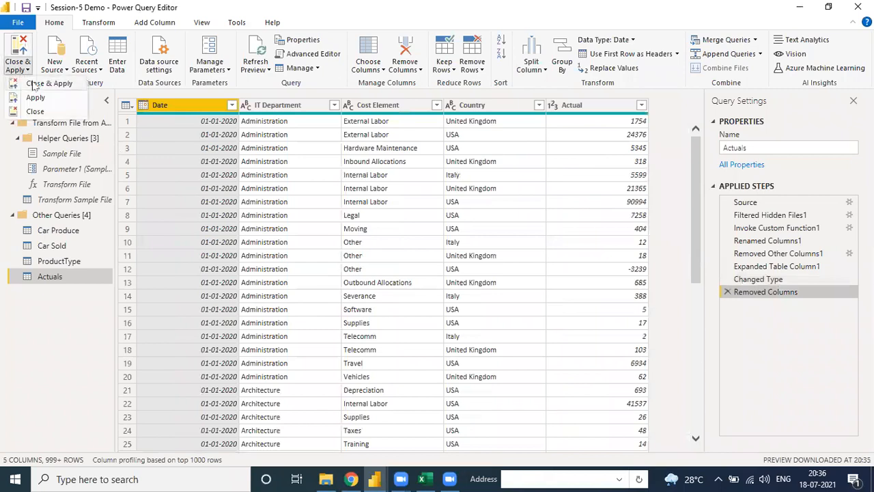
click(35, 84)
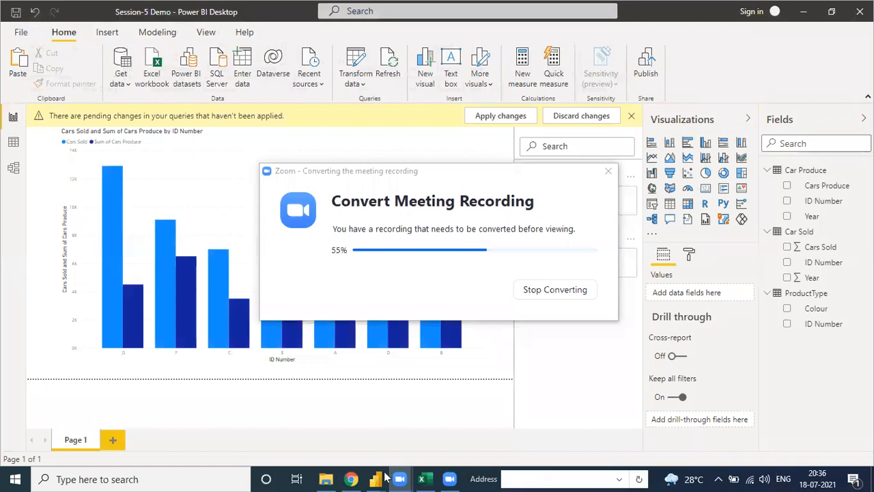
mouse_move(376, 479)
click(345, 431)
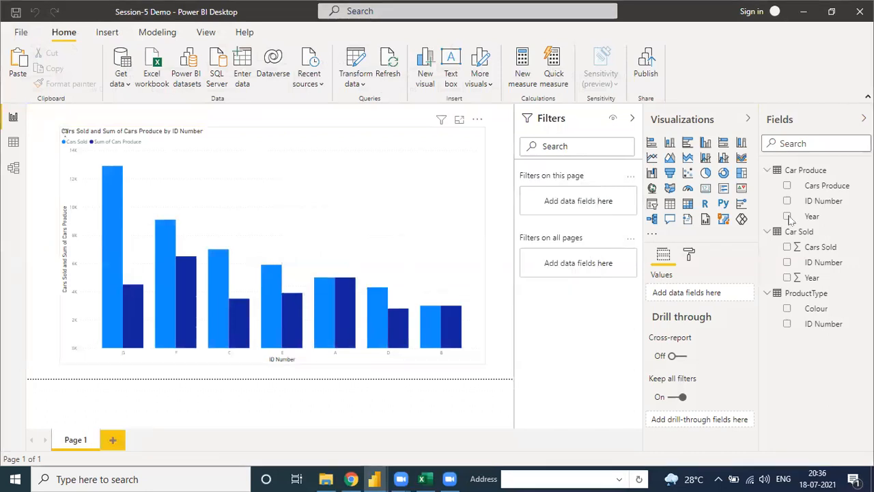
click(768, 172)
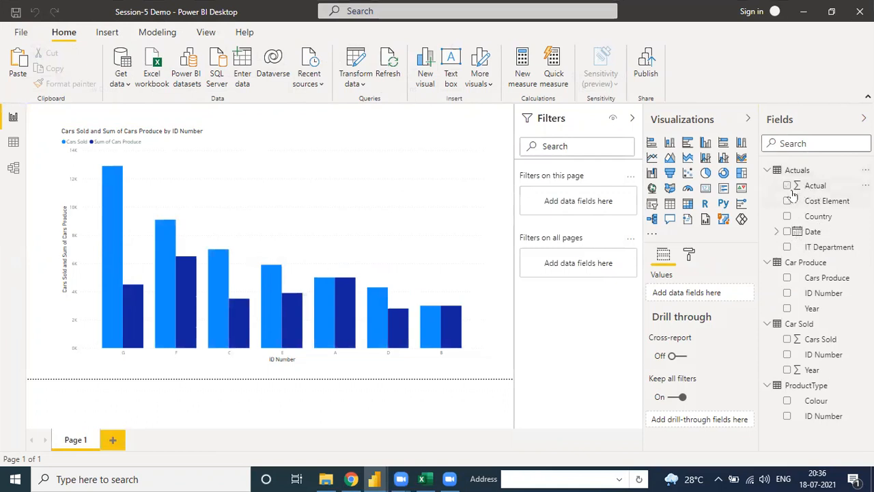
click(13, 141)
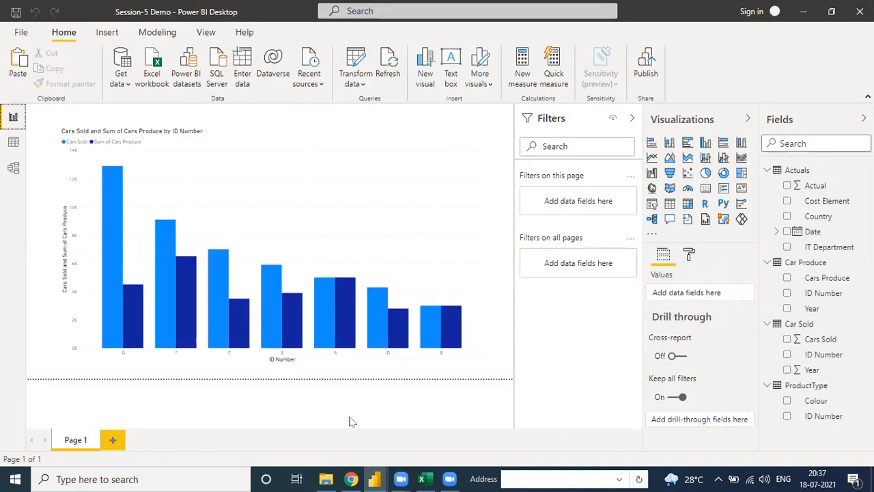
Switch to the IT Sector File (1) report and show its report view.
mouse_move(375, 478)
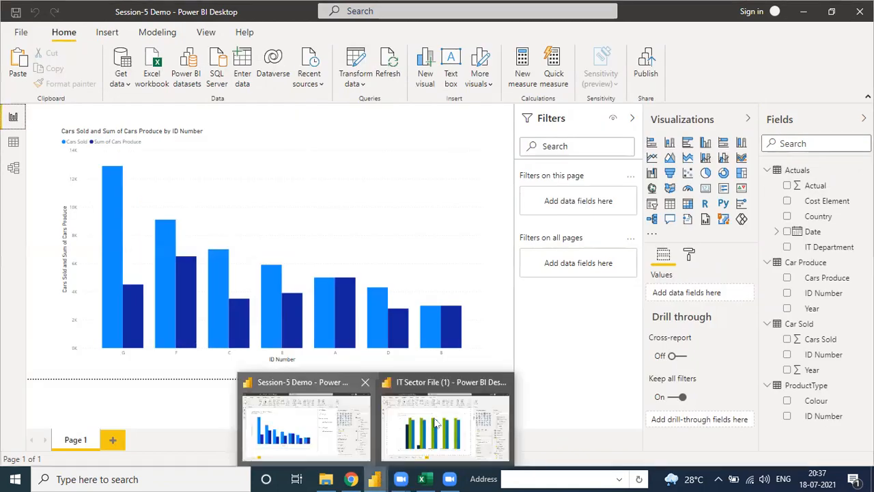
click(427, 421)
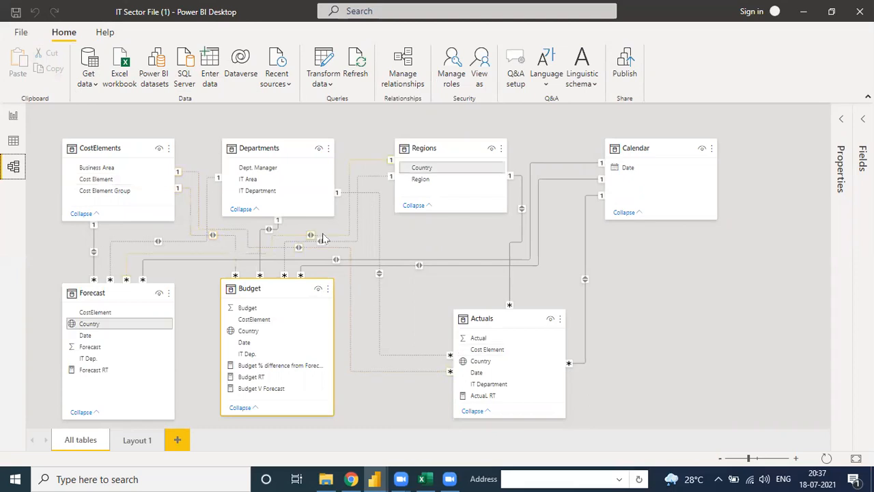
click(14, 118)
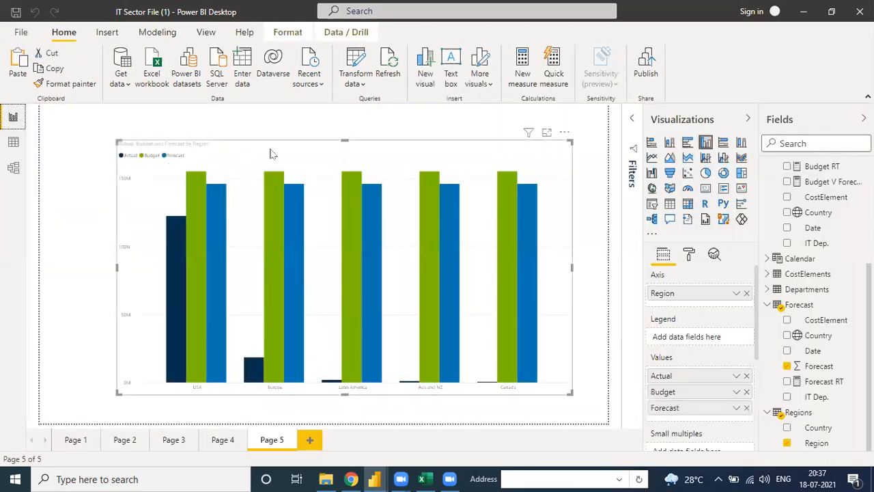
Reposition the Actual, Budget and Forecast by Region column chart on Page 5 and turn on its border and shadow.
drag(255, 149, 277, 151)
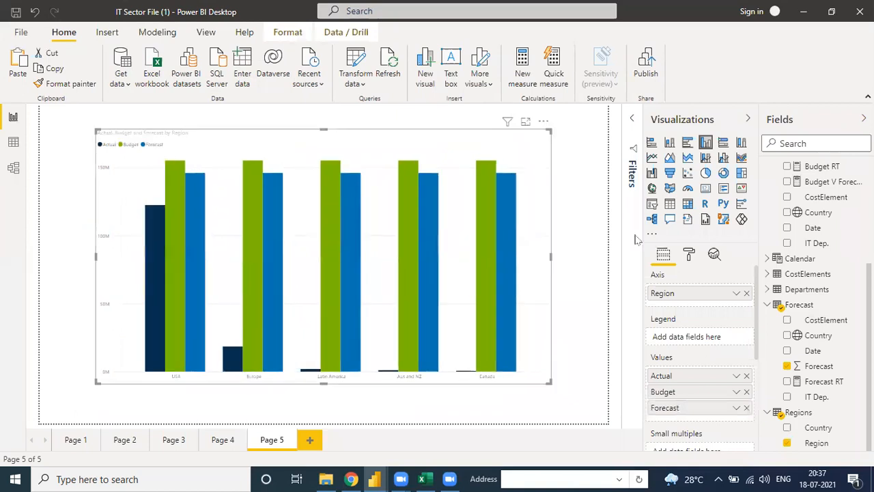
click(689, 254)
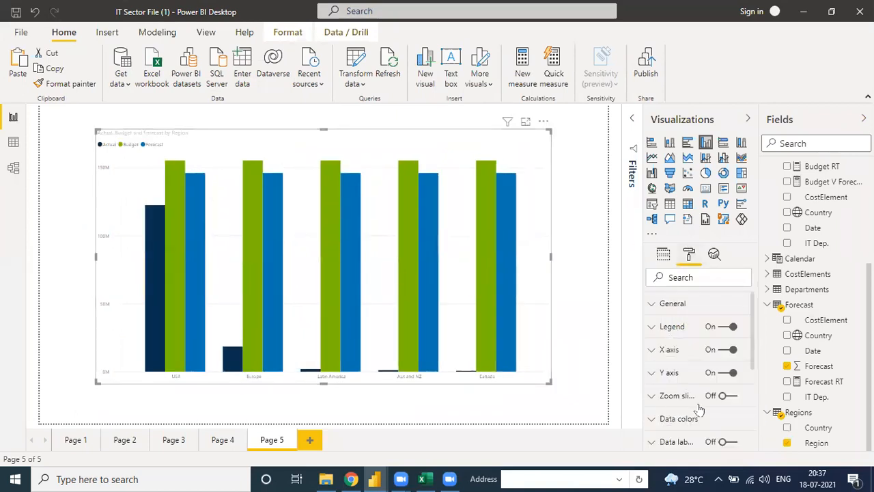
scroll(714, 383, down, 5)
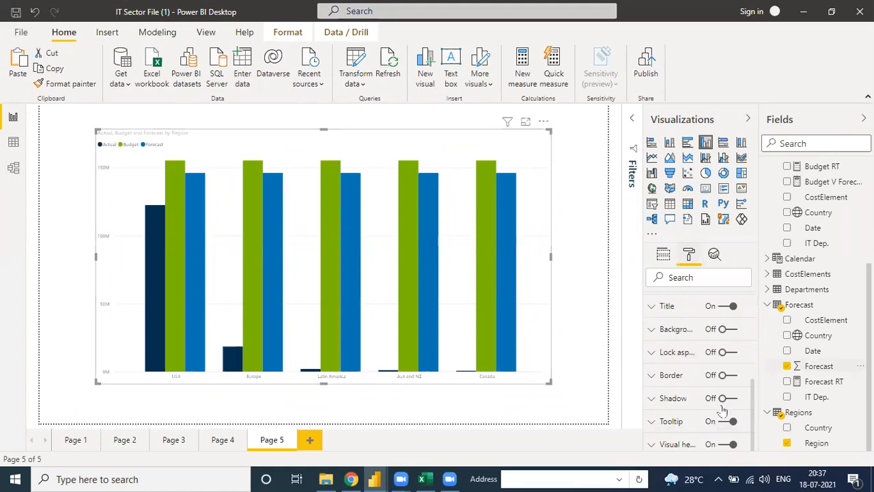
click(726, 377)
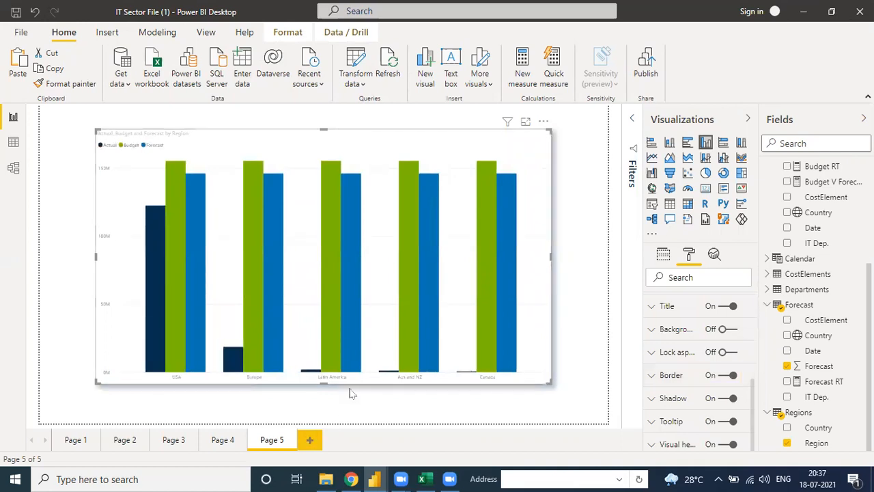
Add a blank Page 6 to the report and view the formula of the ActuaL RT measure.
click(318, 437)
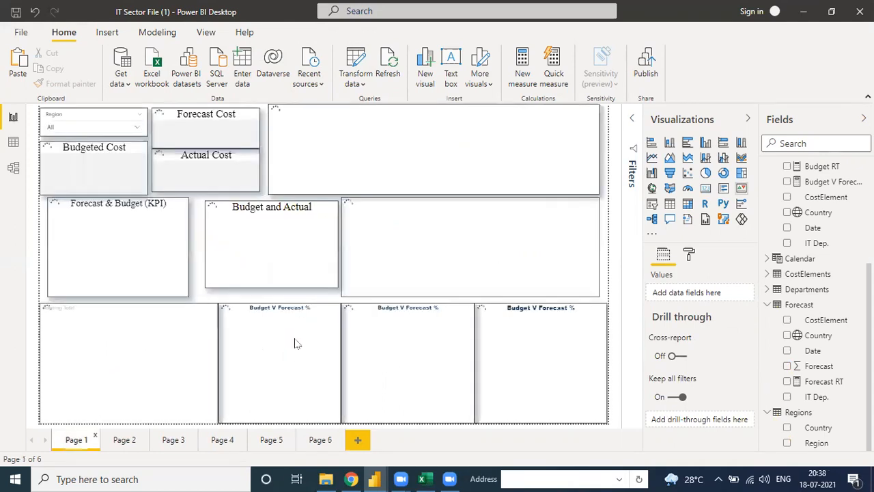
click(319, 439)
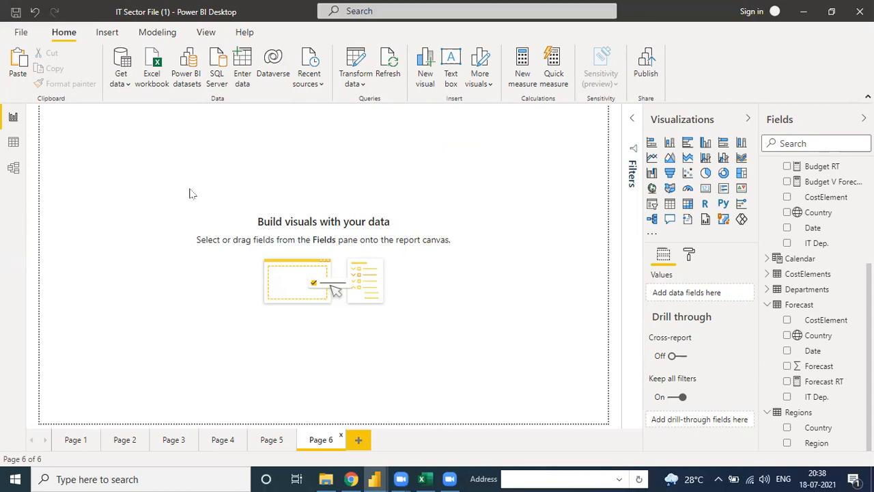
scroll(820, 231, up, 5)
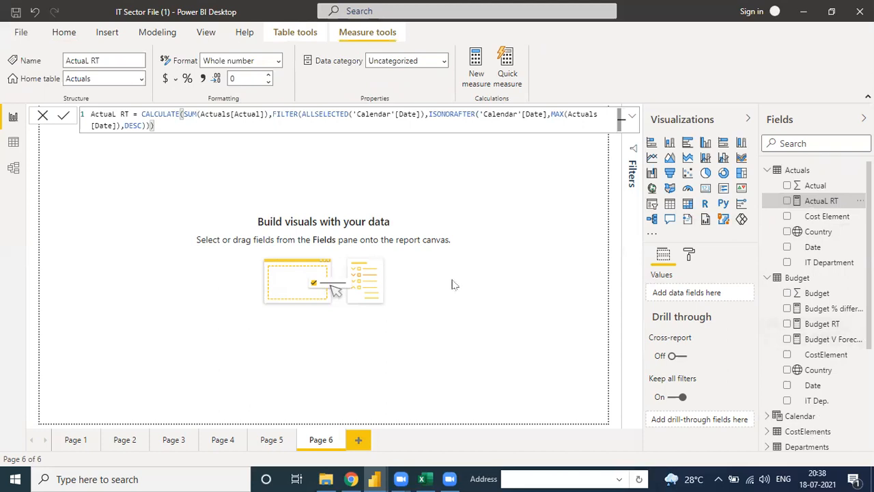
click(353, 261)
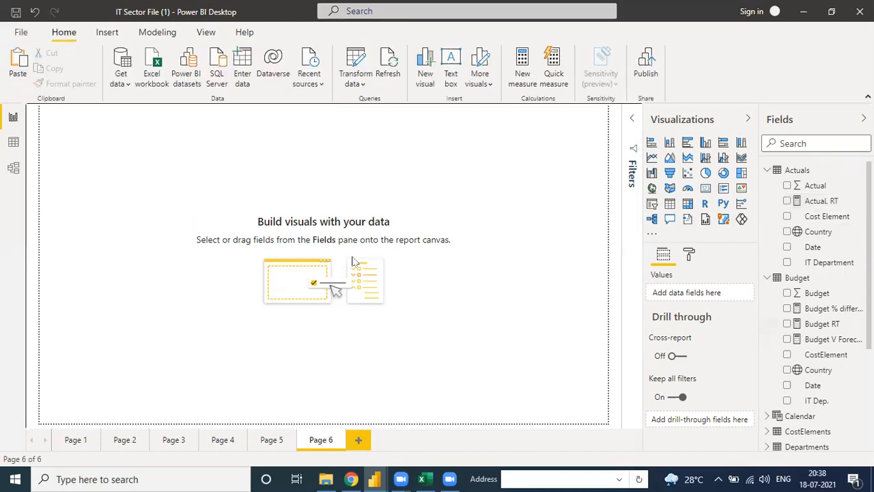
Copy the monthly Actual, Budget and Forecast line chart from Page 1 and paste it onto Page 6.
click(75, 440)
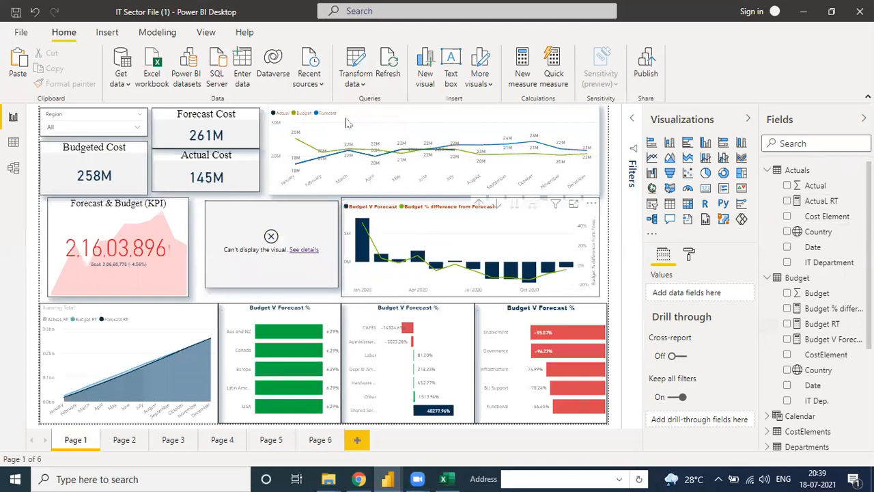
click(346, 123)
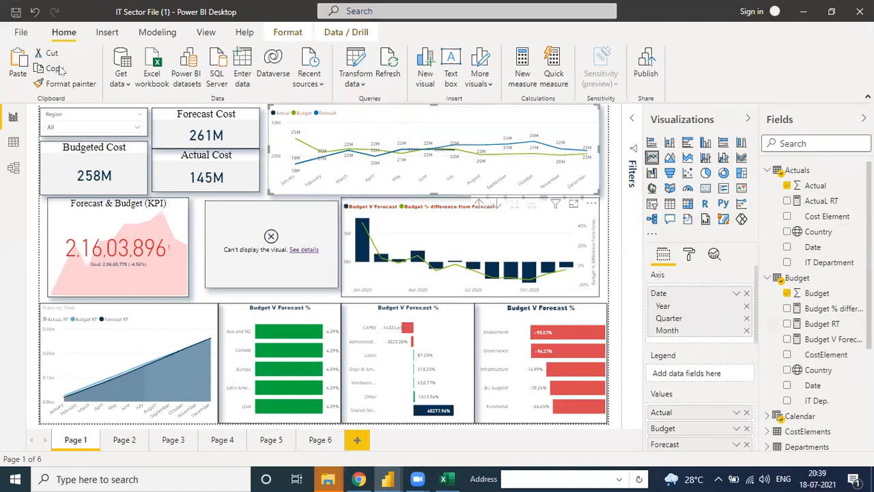
click(328, 444)
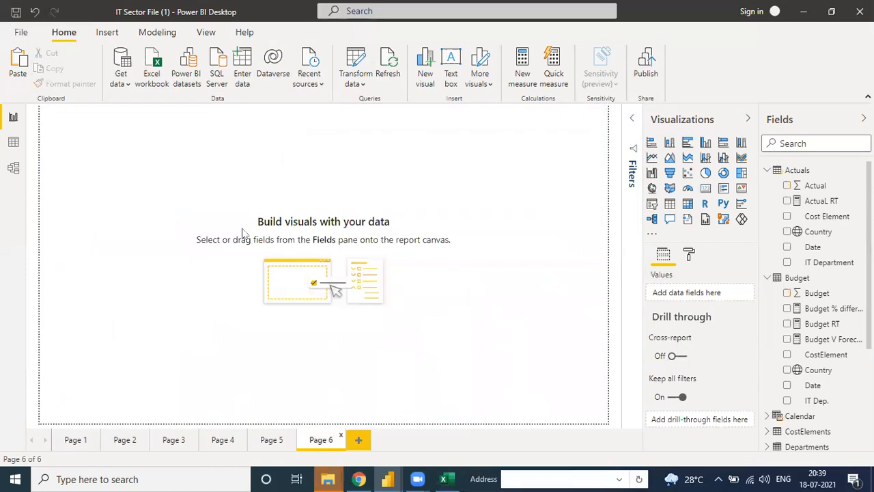
key(ctrl+v)
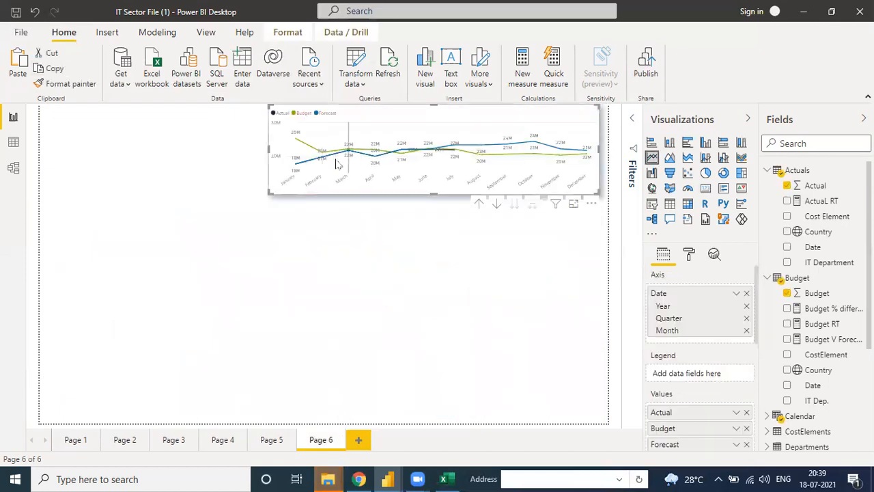
Move the pasted line chart toward the page's upper left and enlarge it to fill most of the page's upper half.
drag(362, 120, 202, 131)
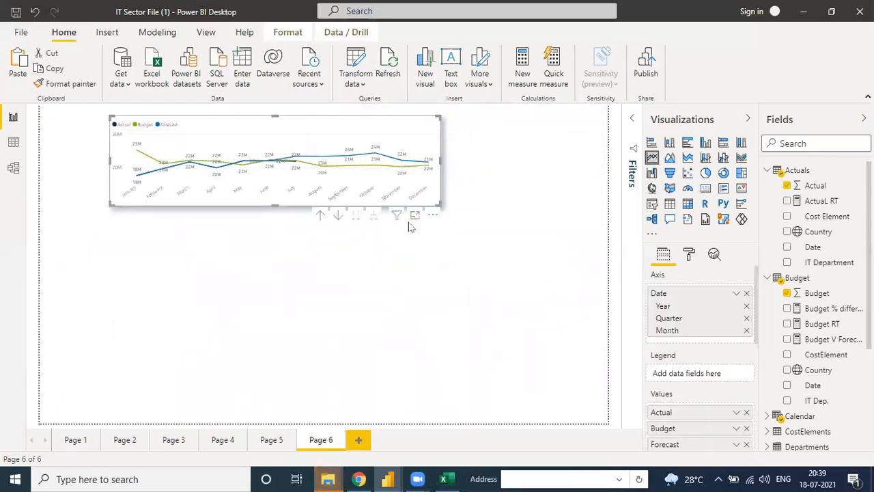
drag(438, 205, 448, 214)
click(543, 294)
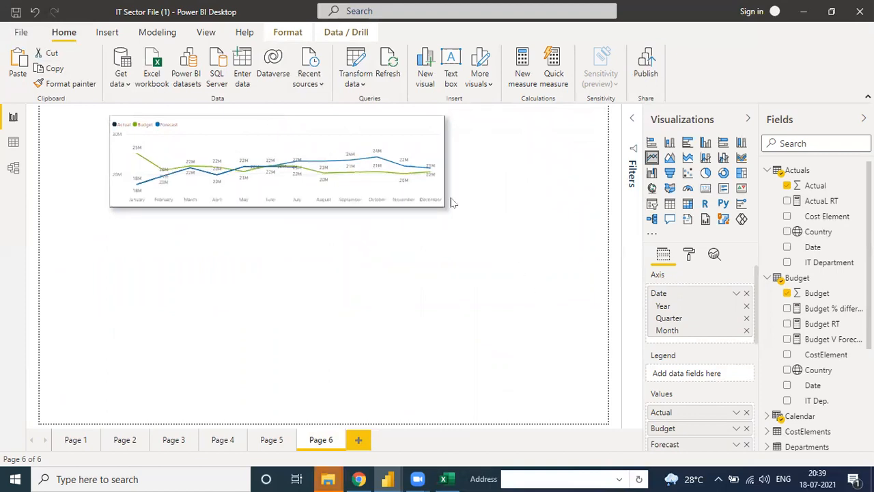
click(444, 209)
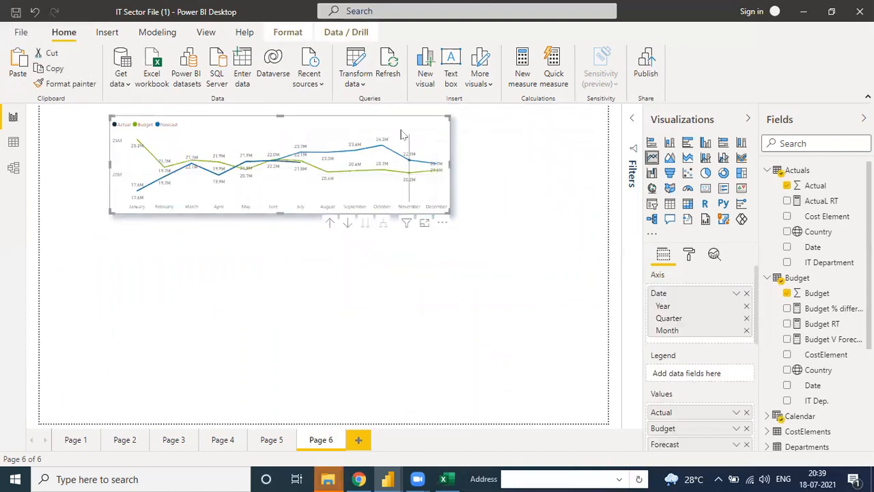
drag(455, 214, 546, 292)
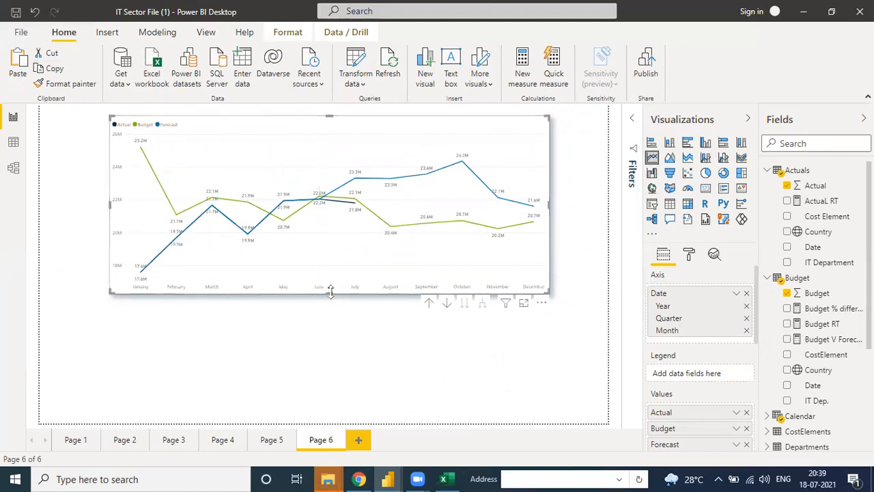
drag(330, 291, 328, 282)
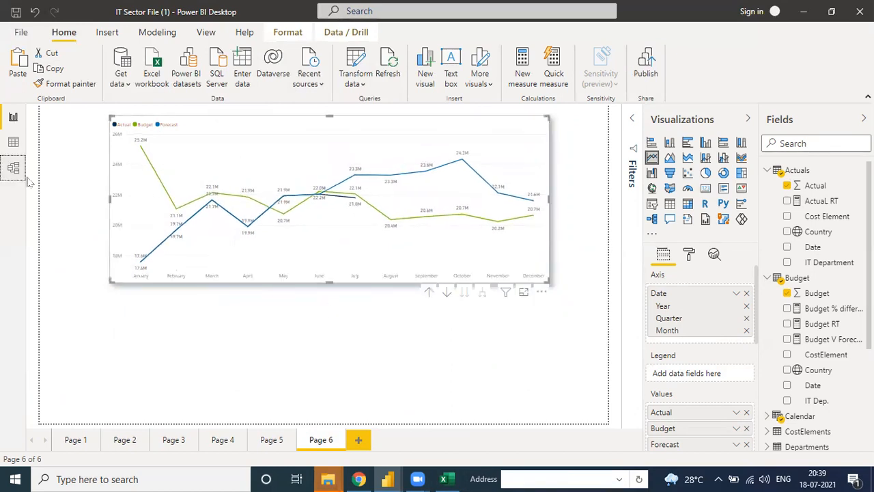
Examine the table relationships in the data model and the rows of the Actuals table, returning to the report page.
click(13, 167)
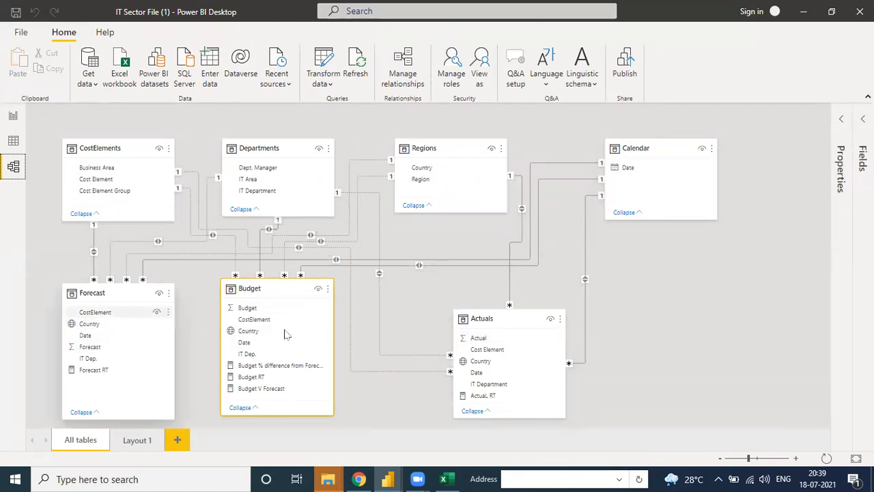
click(22, 151)
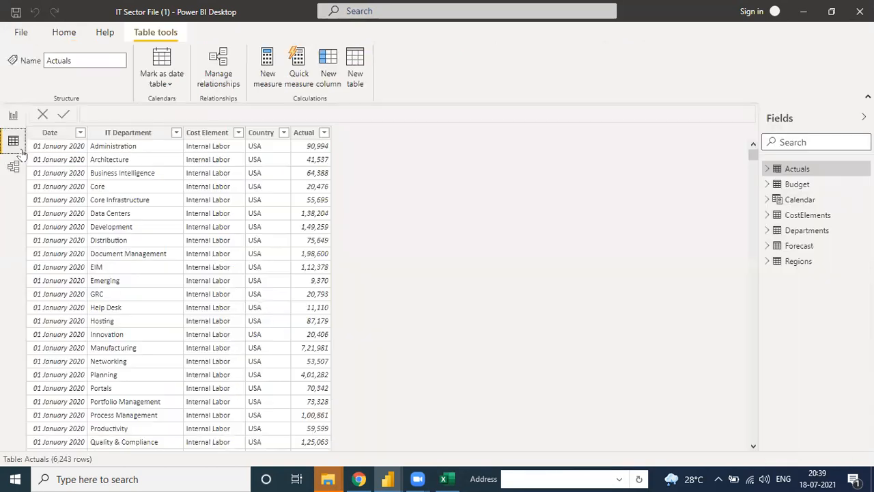
click(13, 115)
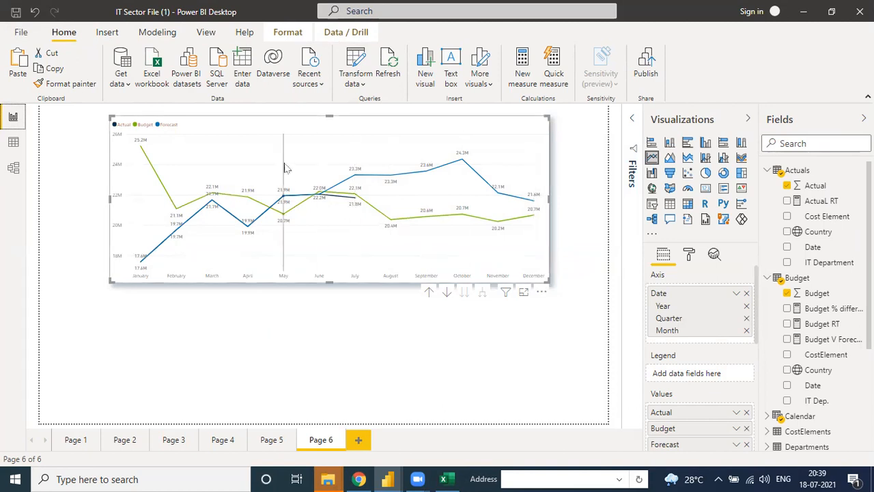
click(13, 167)
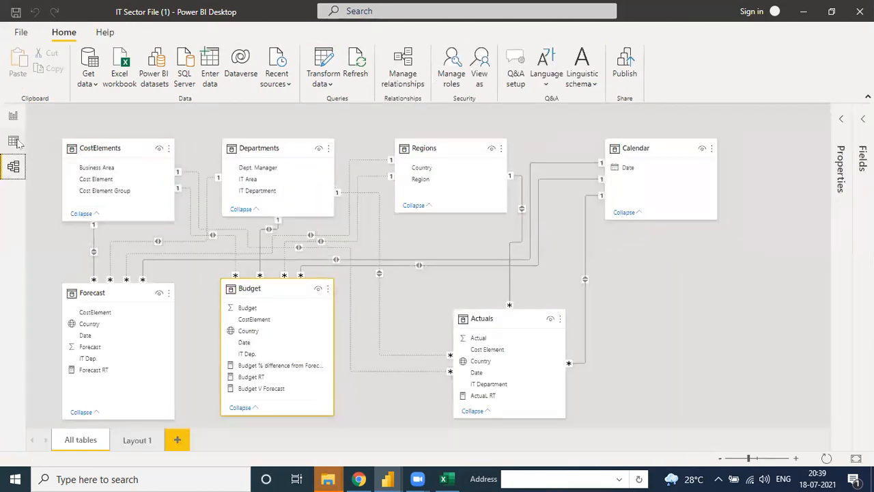
click(13, 117)
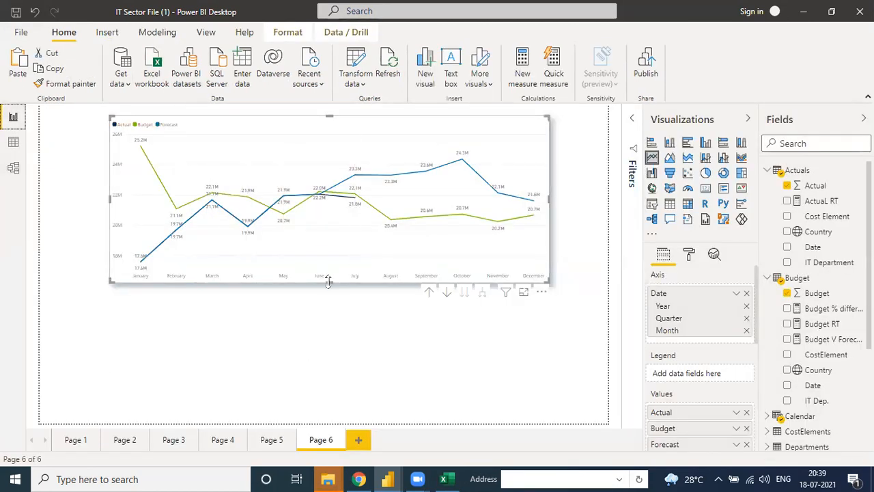
Slightly reduce the line chart's height and change the aggregation of its Actual value to Average.
drag(330, 277, 329, 273)
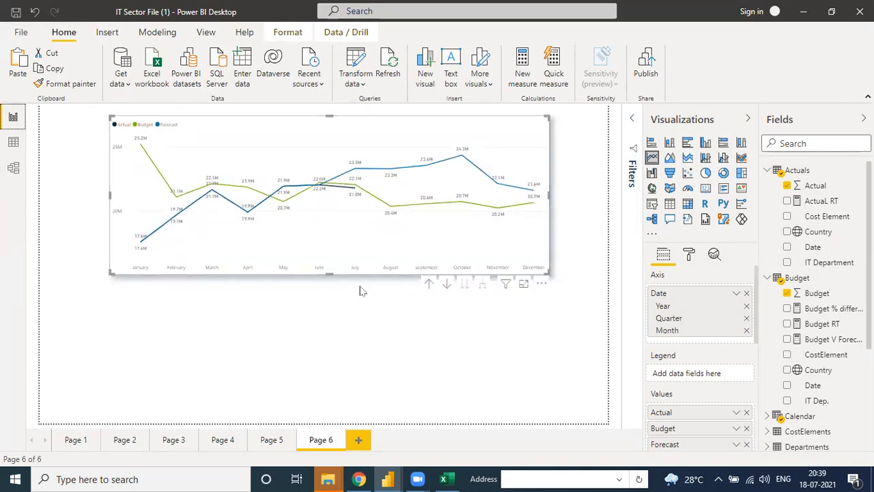
scroll(728, 383, down, 3)
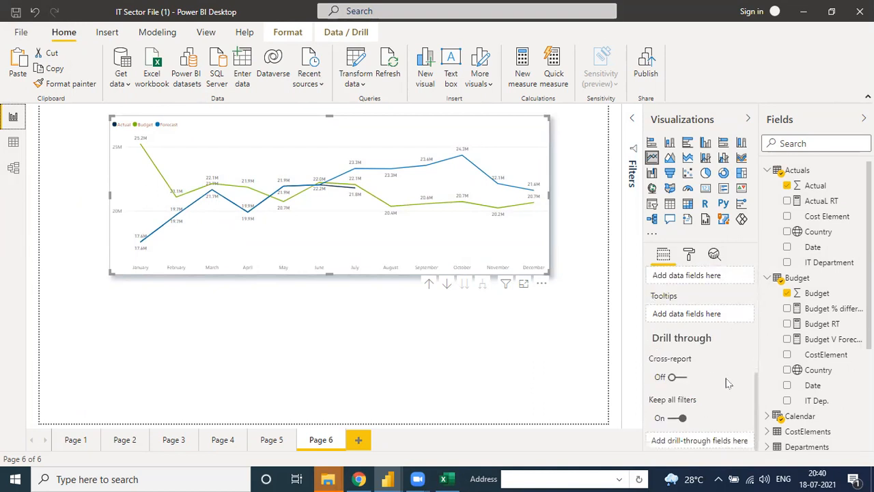
drag(757, 382, 757, 317)
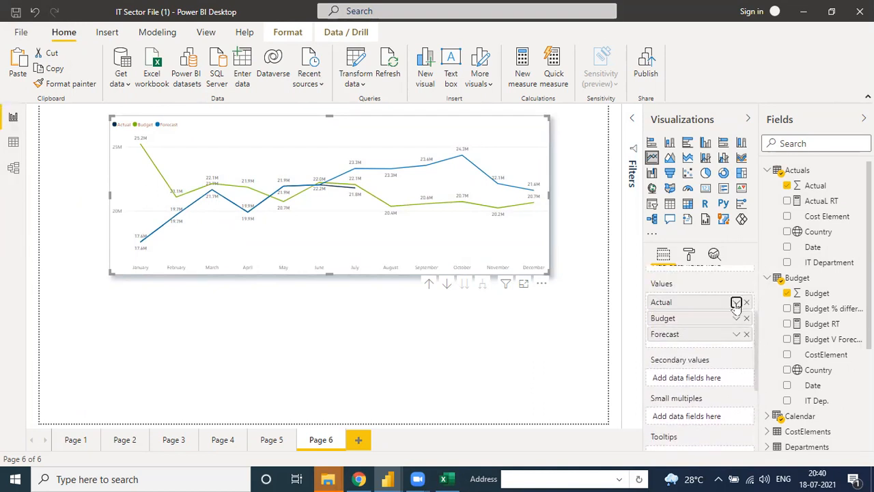
click(736, 301)
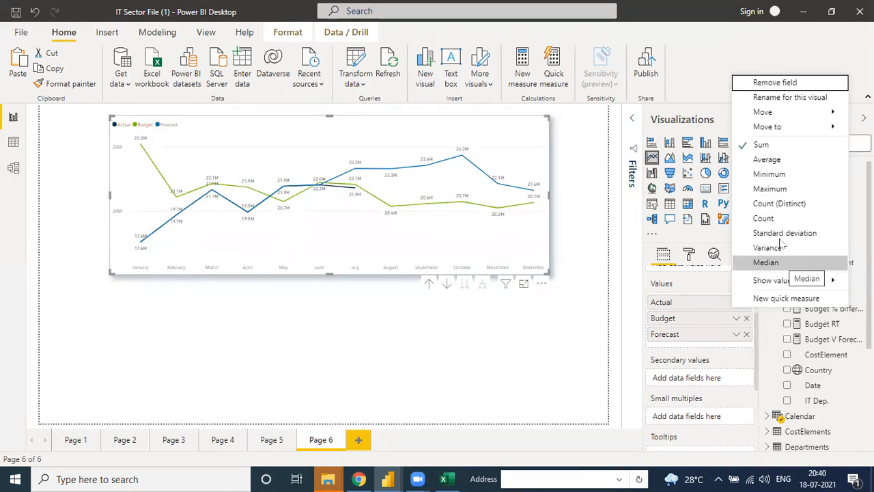
click(776, 161)
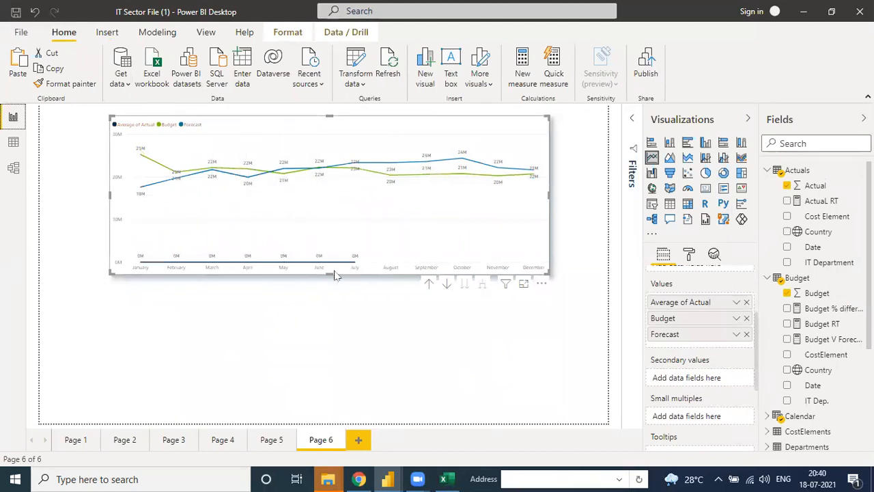
Change the aggregation of the line chart's Actual value to Sum and check the July values.
click(737, 303)
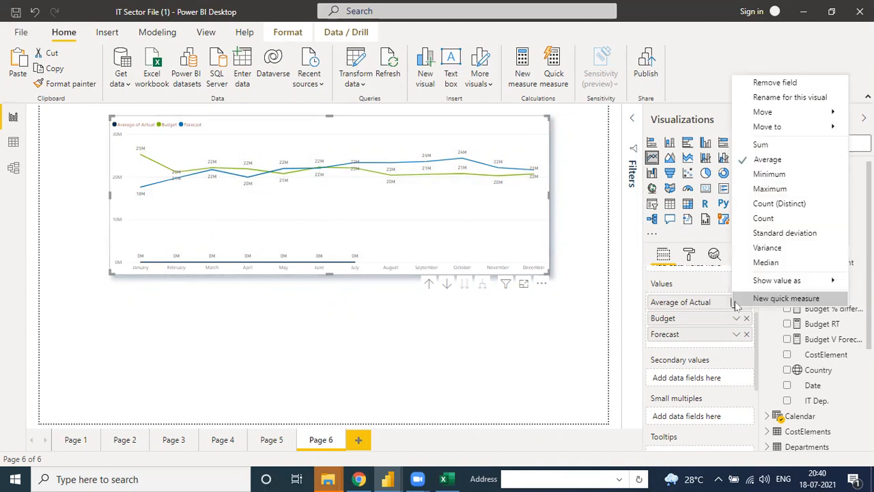
click(760, 145)
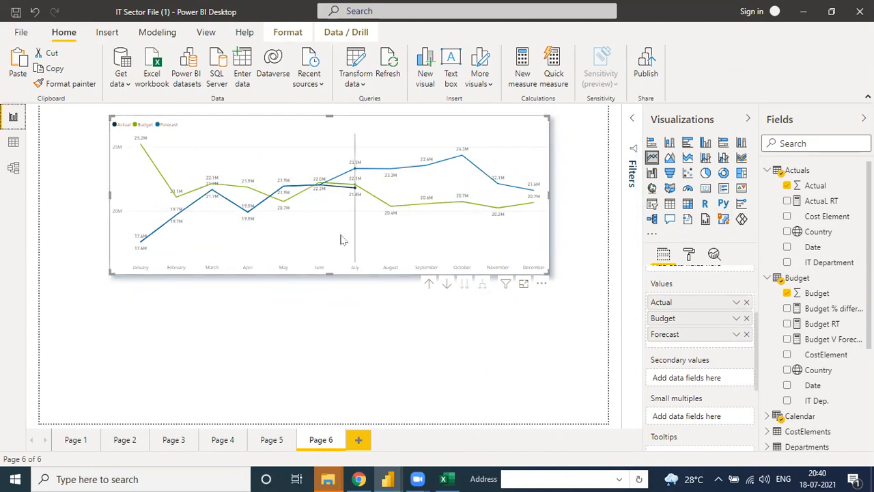
mouse_move(341, 239)
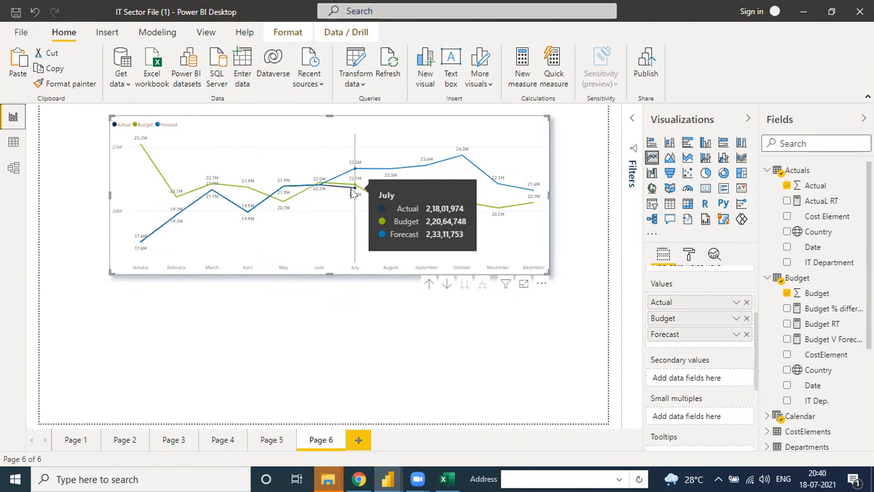
Slightly reduce the line chart's height from its lower edge and deselect the chart.
click(331, 275)
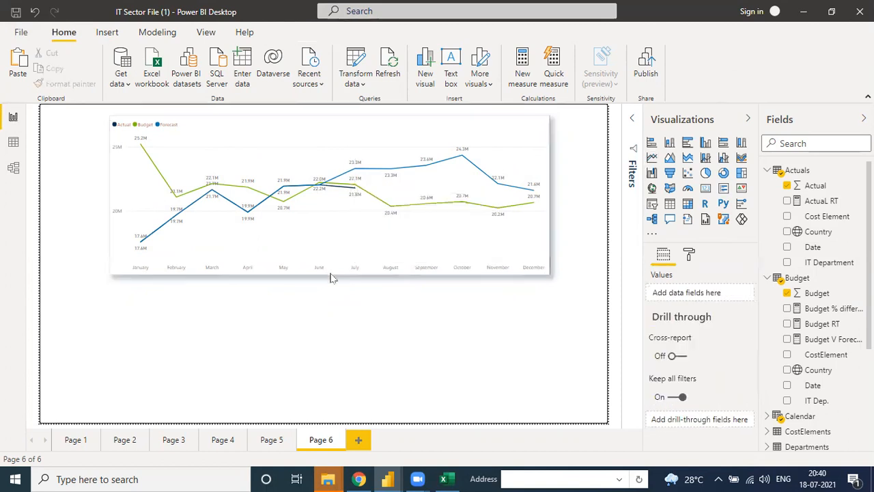
click(332, 279)
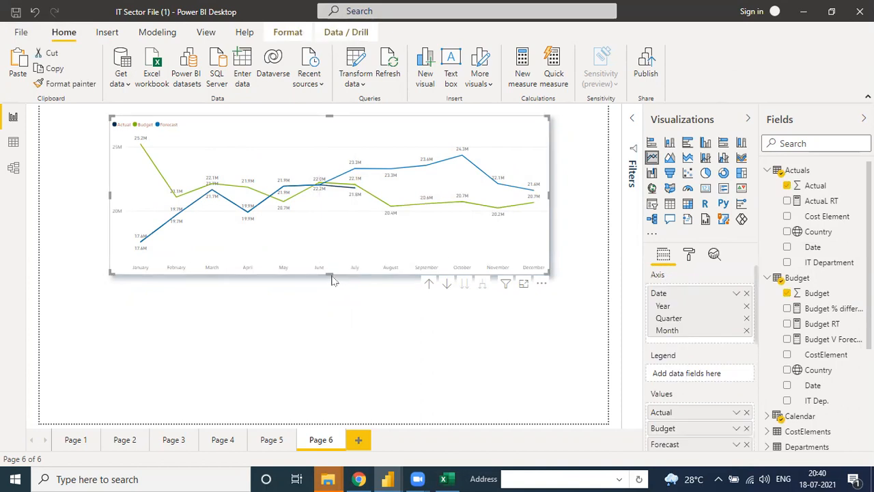
drag(330, 273, 329, 263)
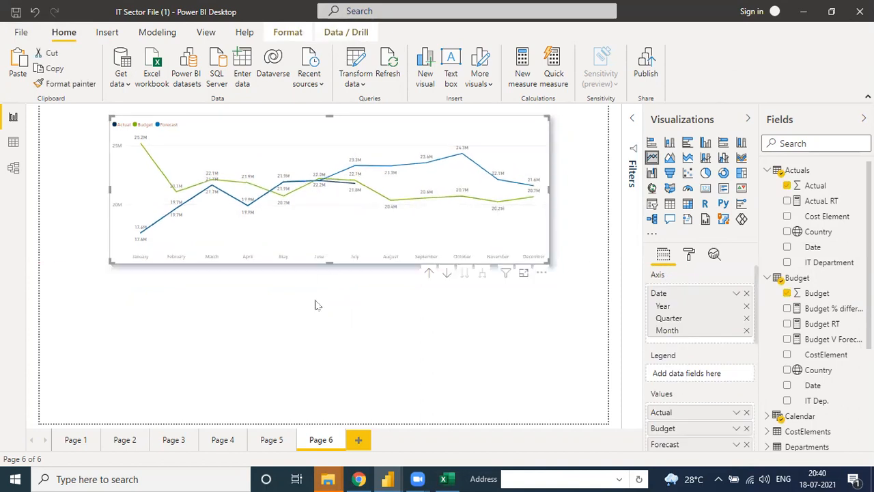
click(425, 302)
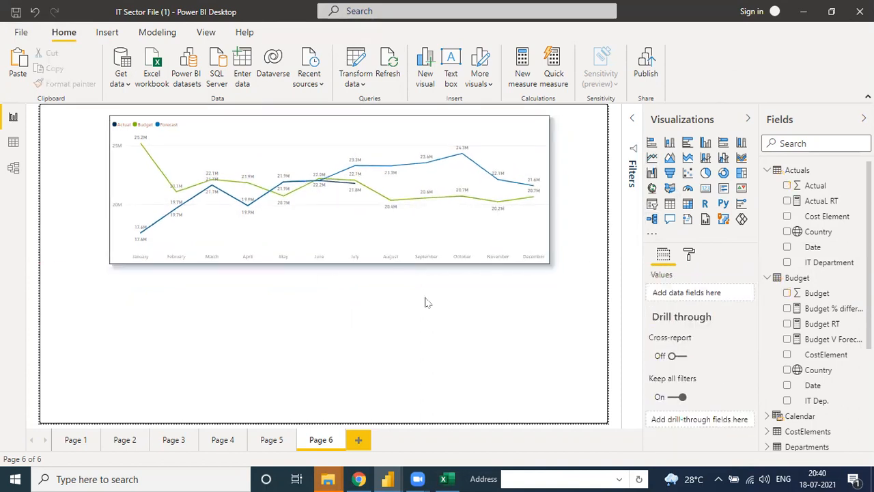
Examine the DAX formula of the ActuaL RT measure, including its MAX function and the Calendar table's Date field it references.
click(813, 203)
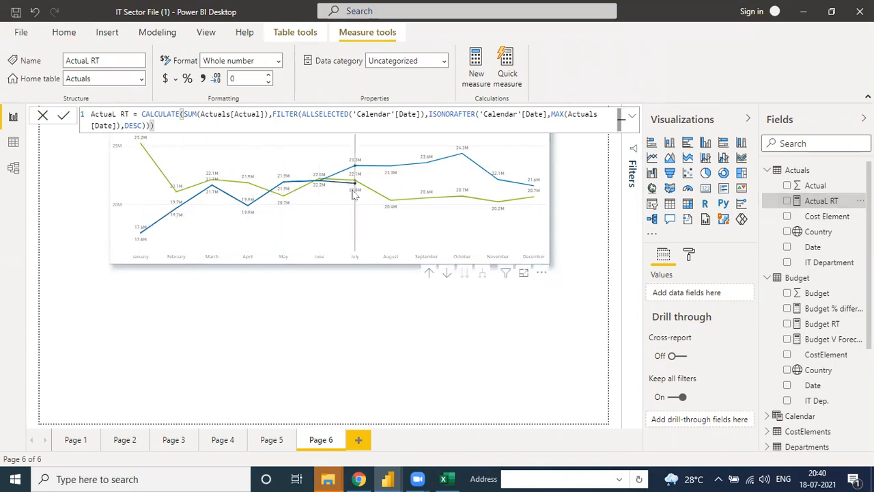
mouse_move(354, 195)
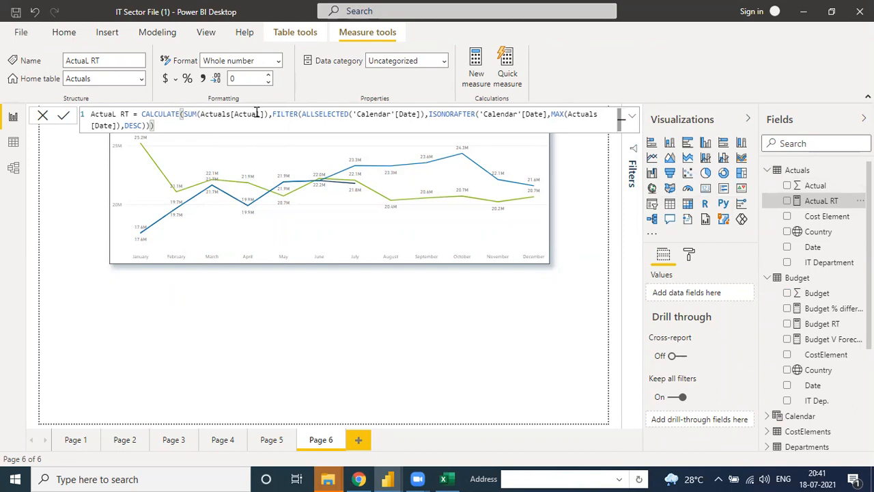
scroll(800, 375, down, 3)
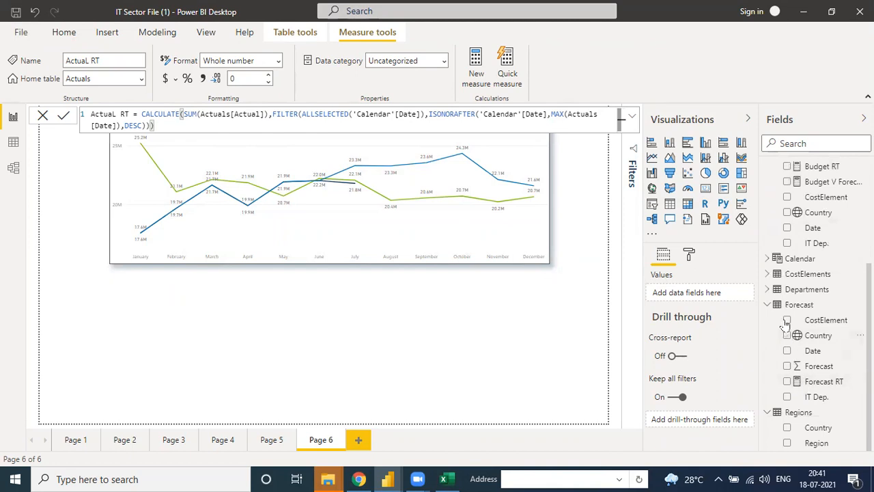
click(768, 259)
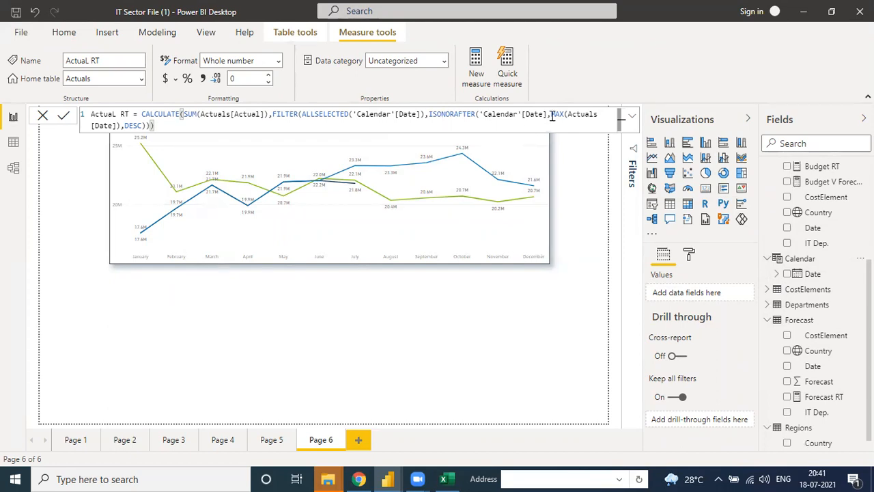
drag(552, 114, 564, 115)
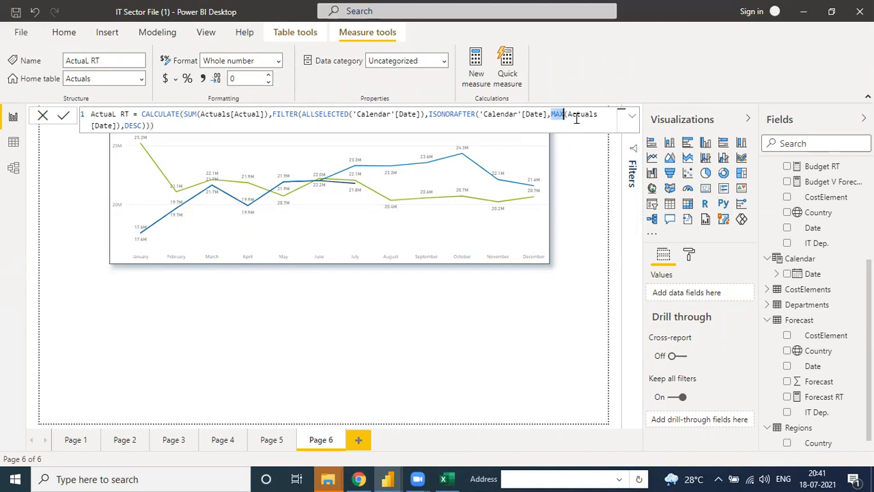
scroll(820, 208, up, 3)
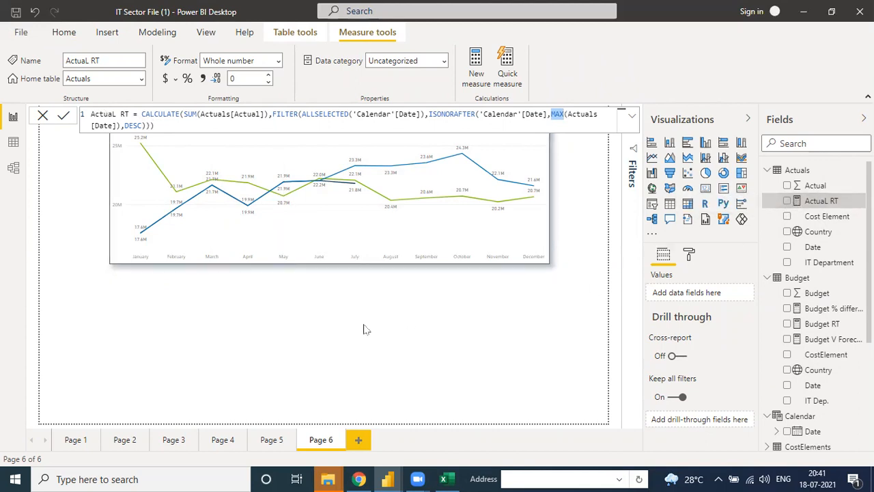
click(435, 326)
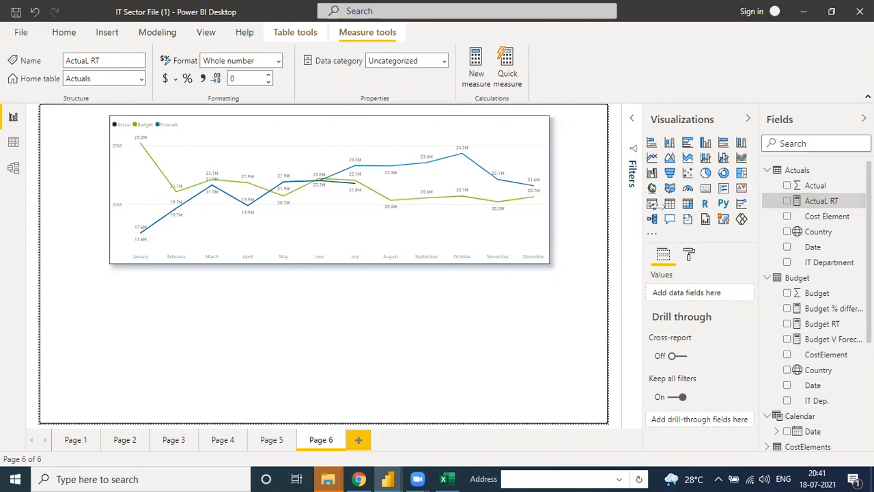
Insert an area chart below the line chart, match its width to the line chart, and extend its upper edge slightly upward.
click(670, 159)
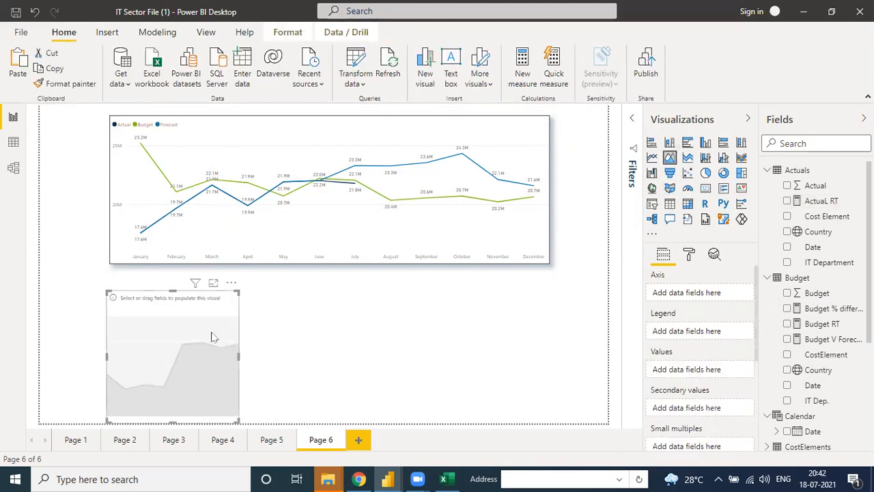
drag(261, 356, 549, 357)
drag(130, 355, 110, 358)
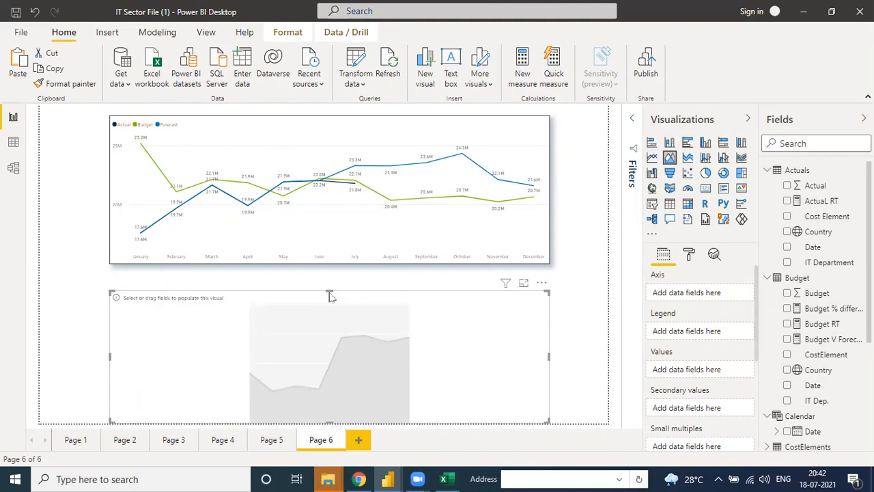
click(329, 292)
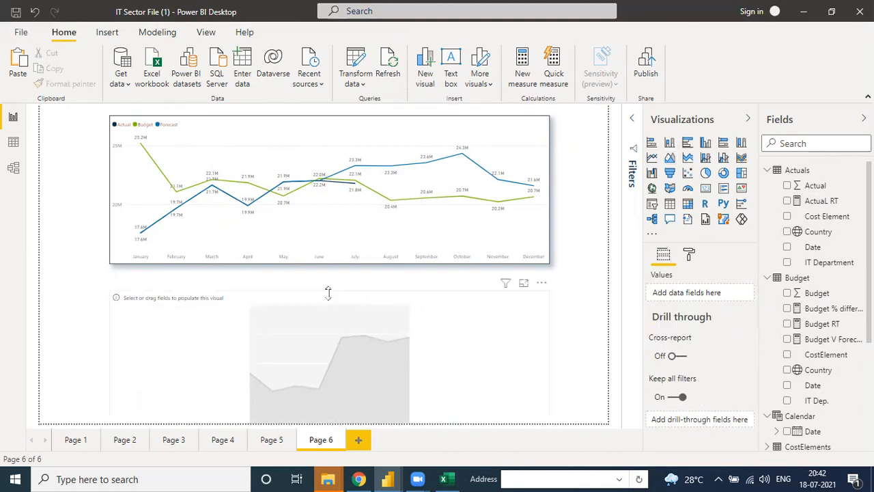
click(329, 293)
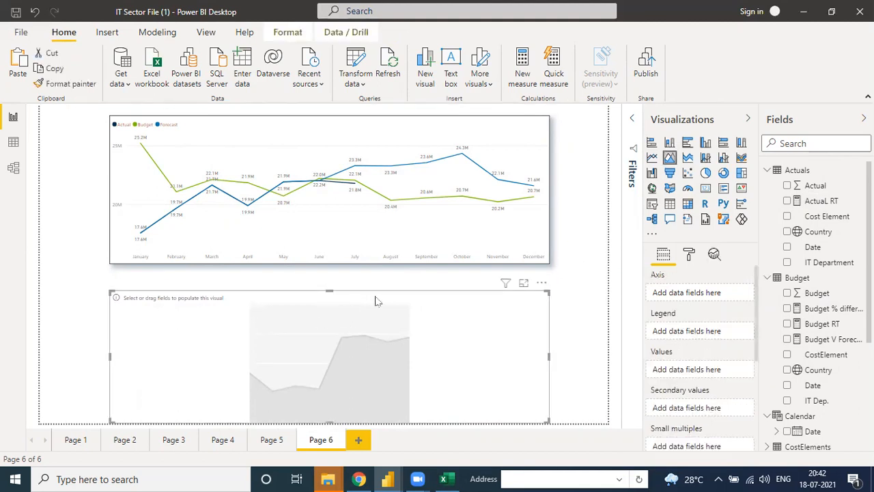
click(330, 293)
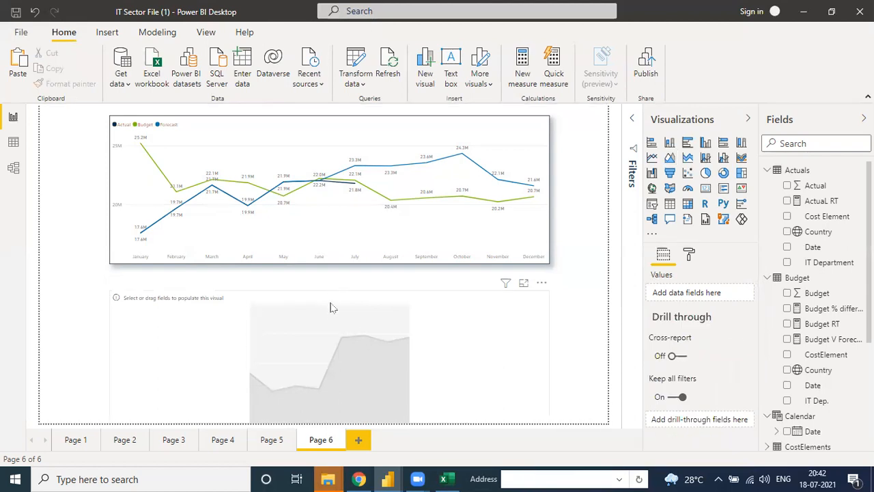
click(330, 294)
drag(329, 291, 329, 280)
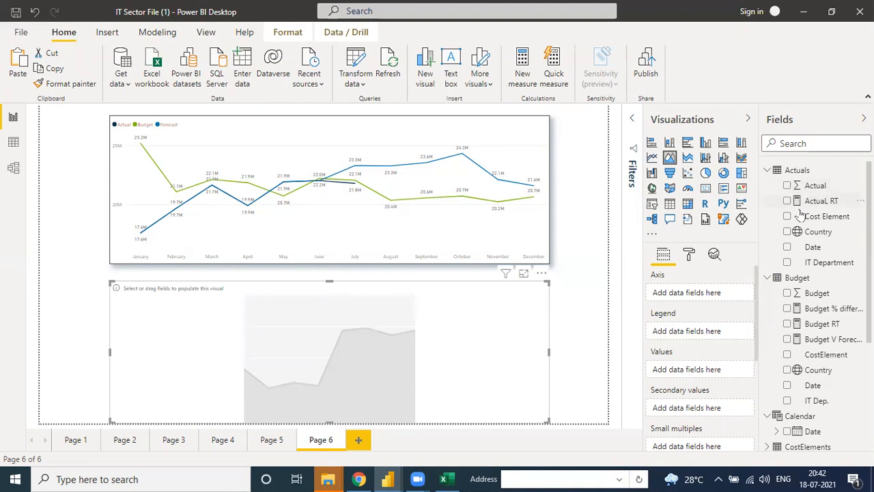
Set the area chart's axis to the Calendar Date and add ActuaL RT, Budget RT and Forecast RT as its values.
scroll(799, 401, down, 3)
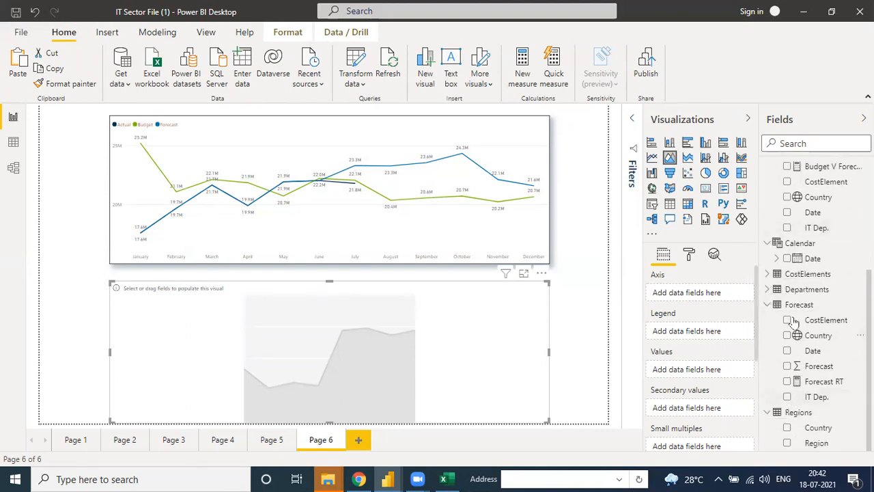
drag(787, 260, 693, 300)
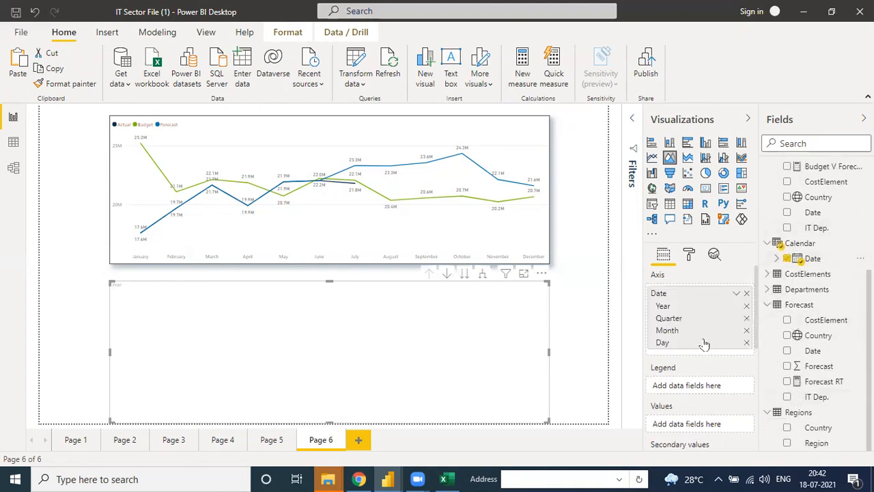
scroll(818, 228, up, 5)
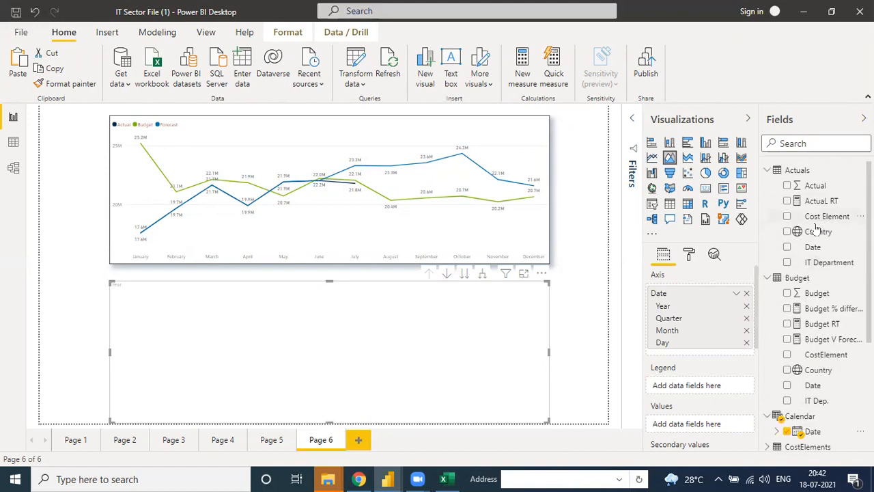
click(787, 201)
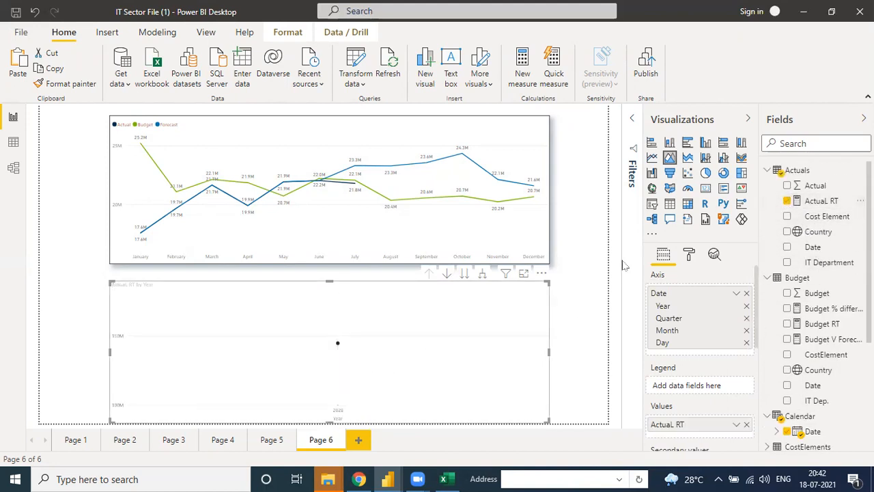
scroll(810, 350, down, 3)
scroll(806, 345, up, 3)
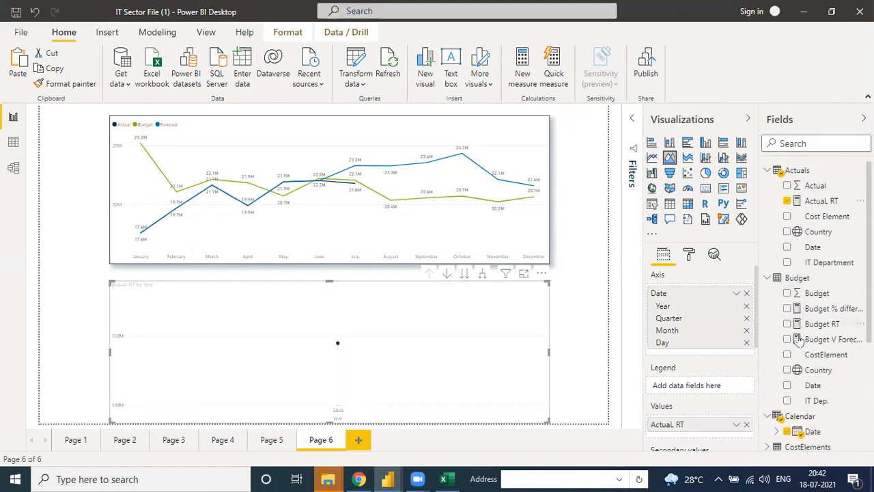
click(787, 324)
scroll(793, 338, down, 3)
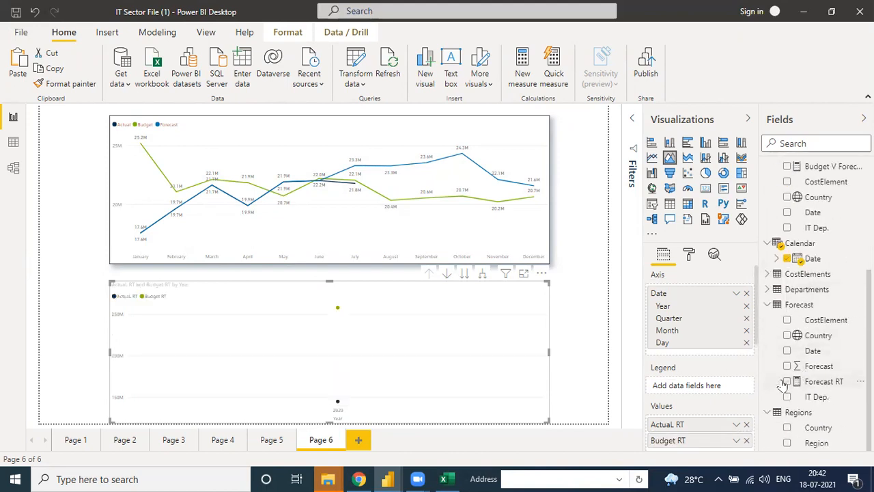
click(787, 382)
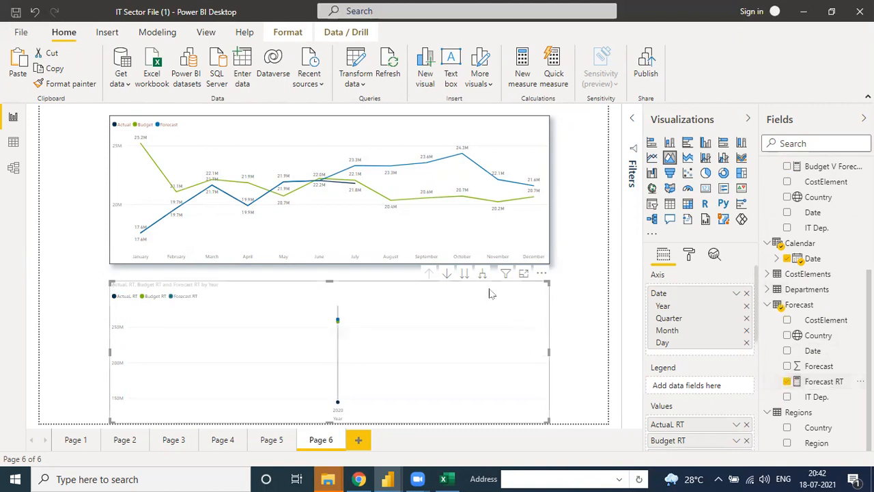
Take the area chart's date hierarchy down to the quarter level and widen the chart slightly.
click(464, 273)
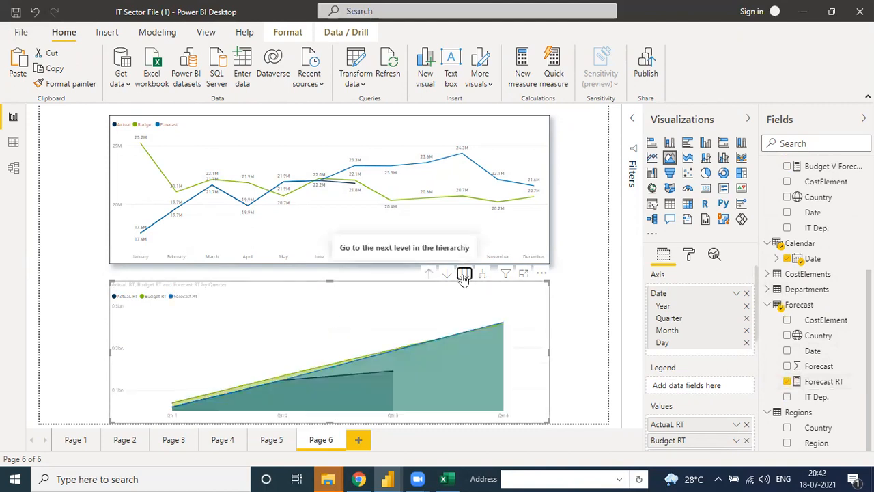
drag(545, 419, 554, 421)
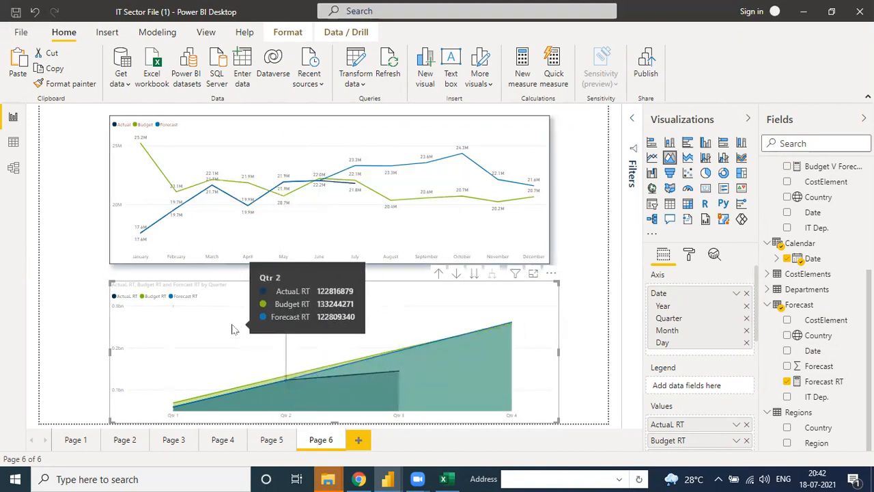
Examine the ActuaL RT and Budget RT formulas and the model's table relationships, then check the area chart's Qtr 1 values on the report page.
scroll(823, 198, up, 5)
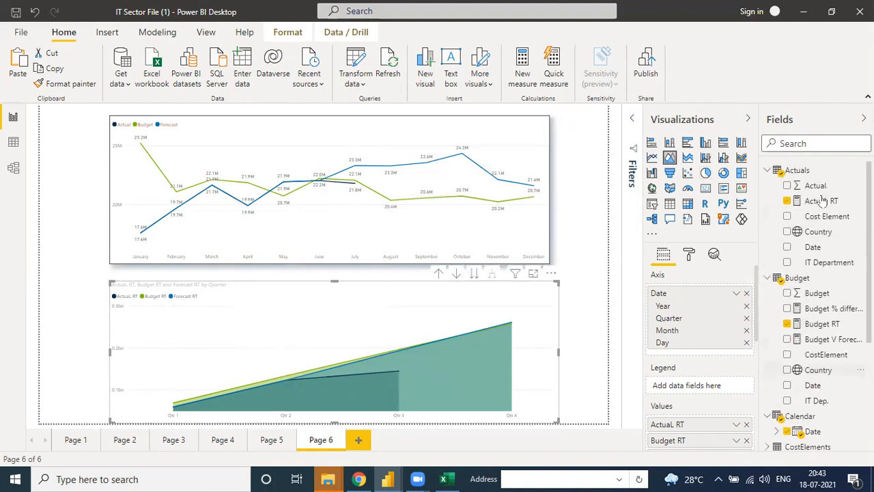
click(822, 200)
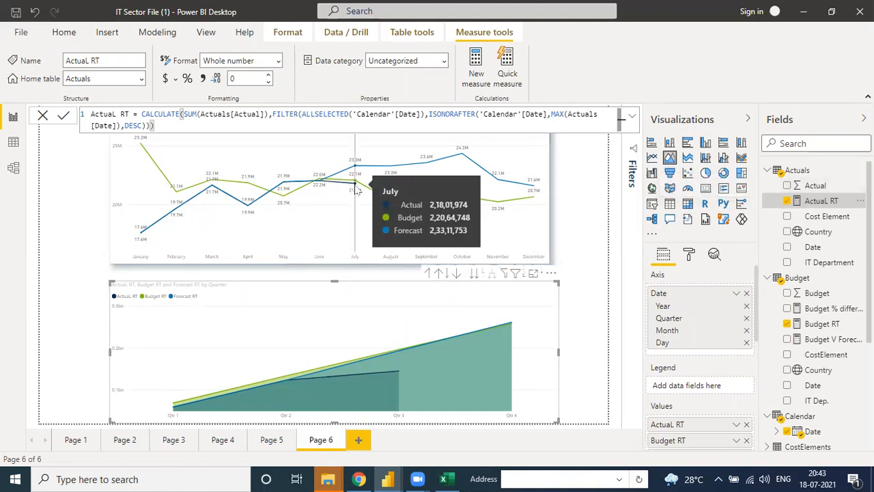
click(819, 327)
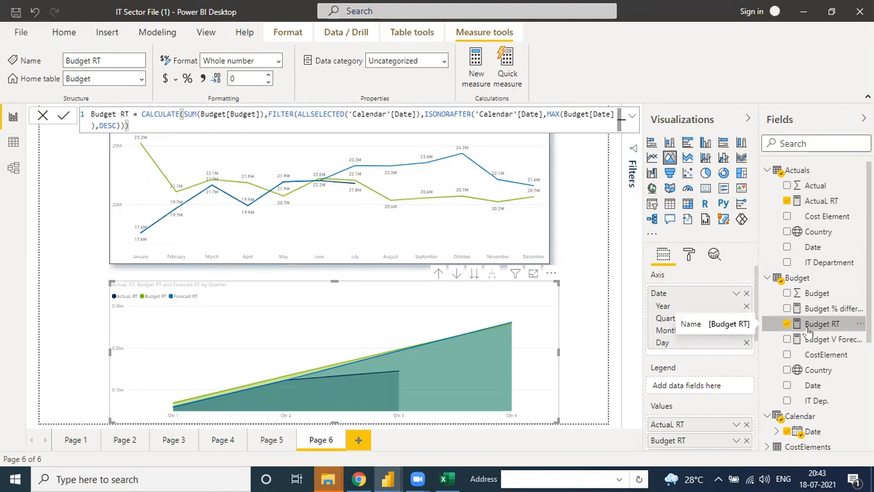
click(13, 168)
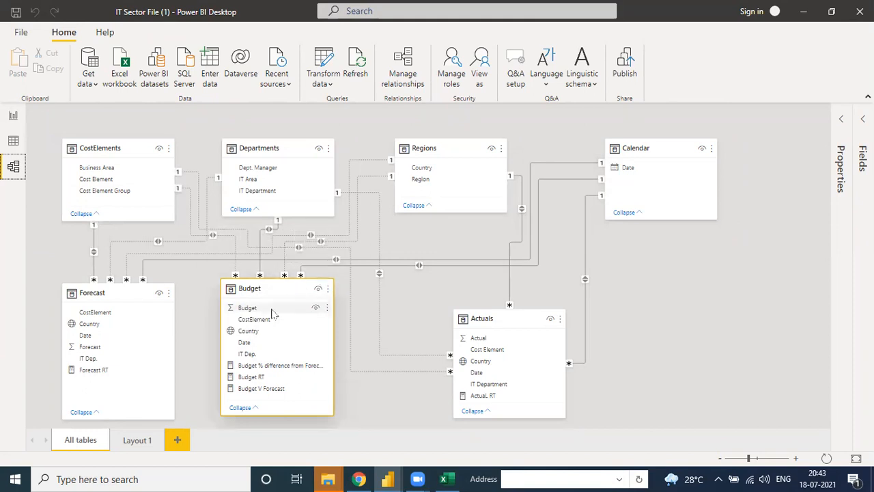
click(13, 116)
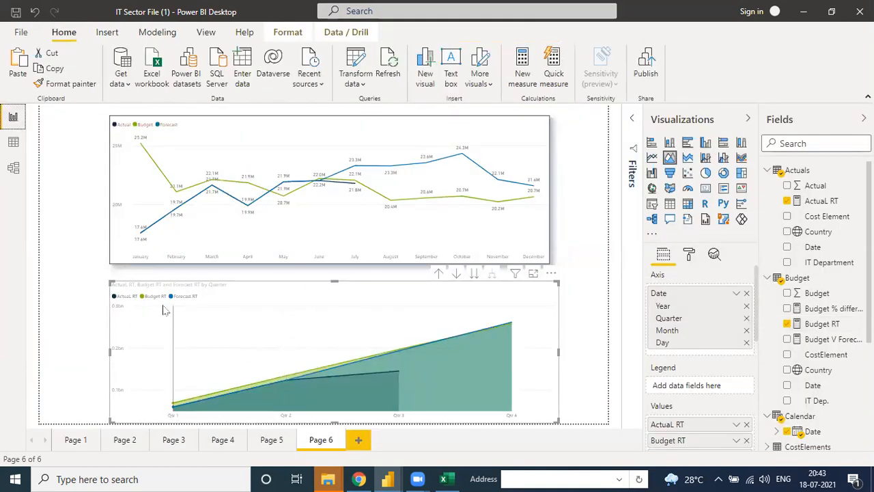
mouse_move(164, 310)
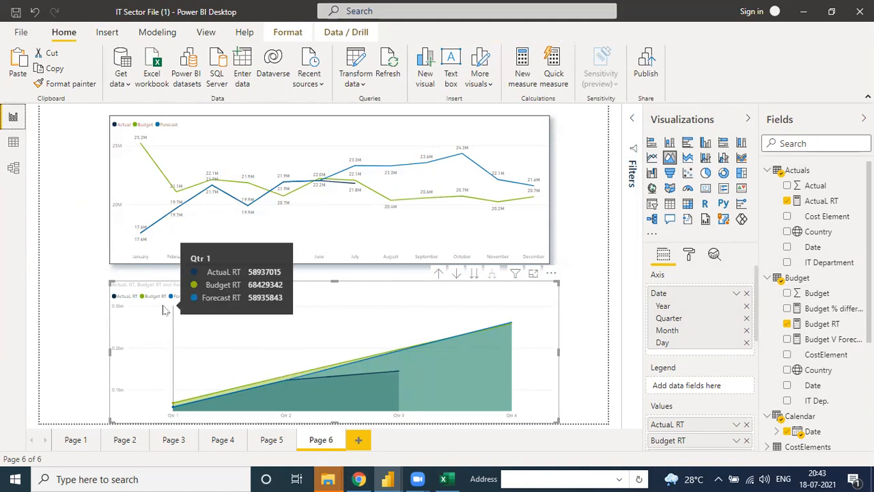
Examine the Budget RT formula and the date relationships in the model, then return to the report page.
click(823, 323)
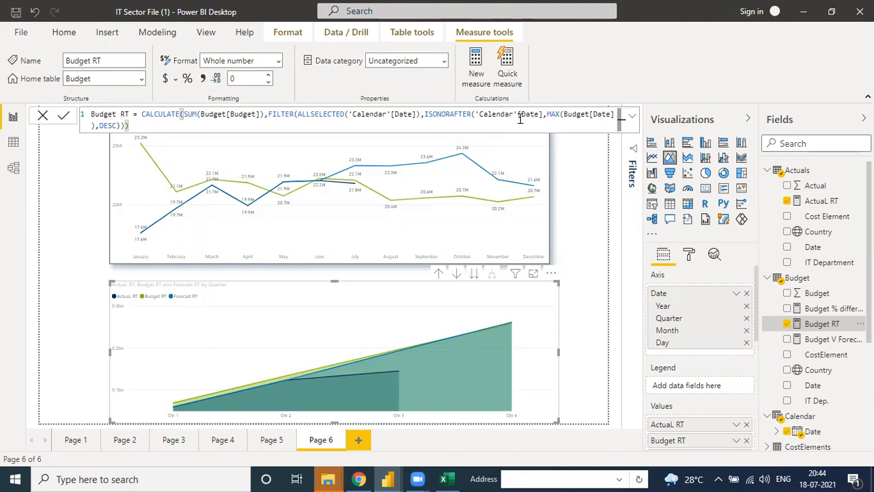
click(13, 168)
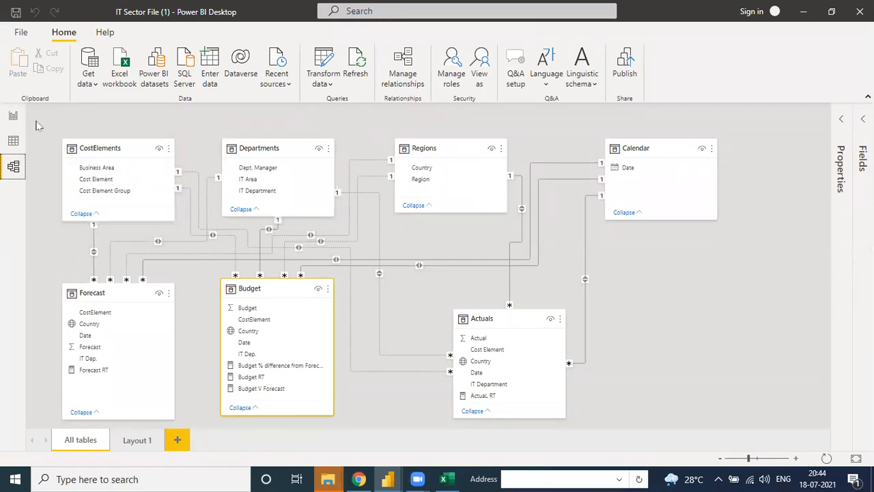
click(13, 116)
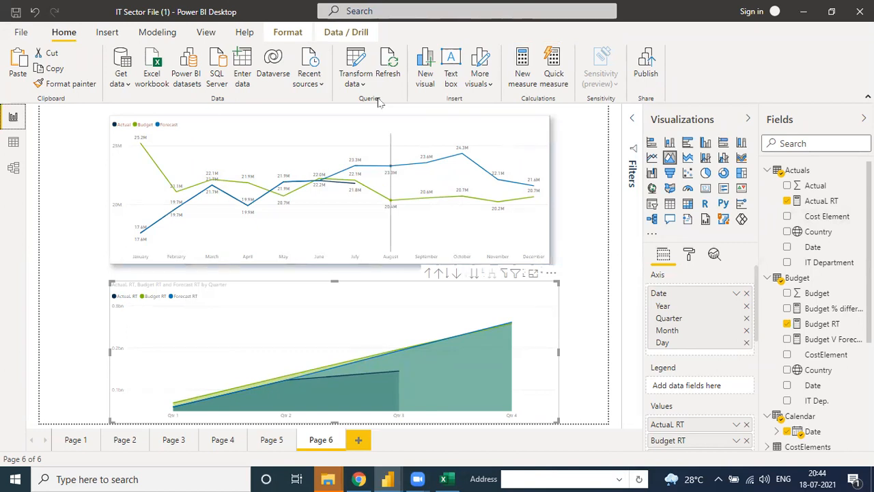
click(591, 316)
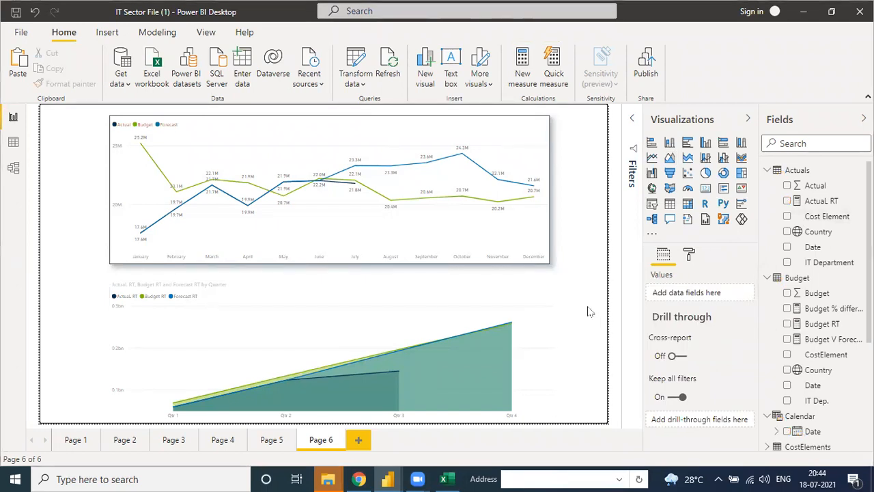
Review the area chart's field assignments and the options available for its ActuaL RT value.
click(436, 318)
scroll(736, 420, down, 3)
scroll(736, 420, down, 1)
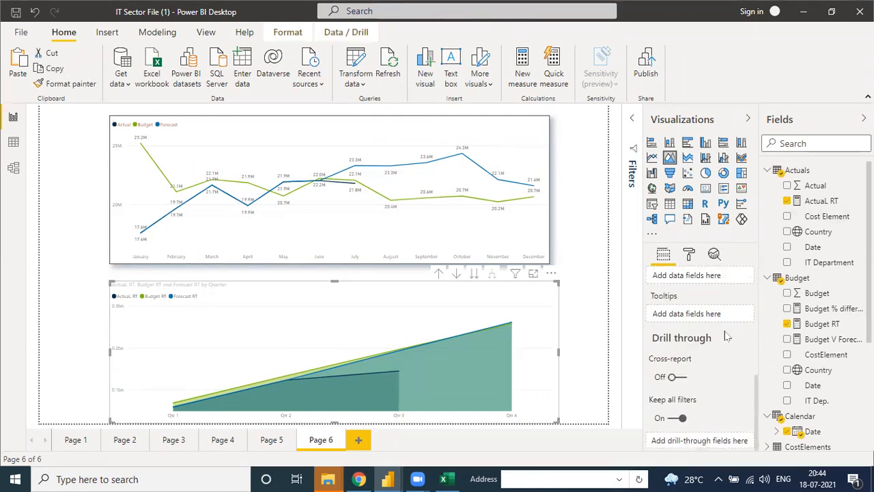
drag(757, 385, 757, 379)
scroll(744, 341, up, 3)
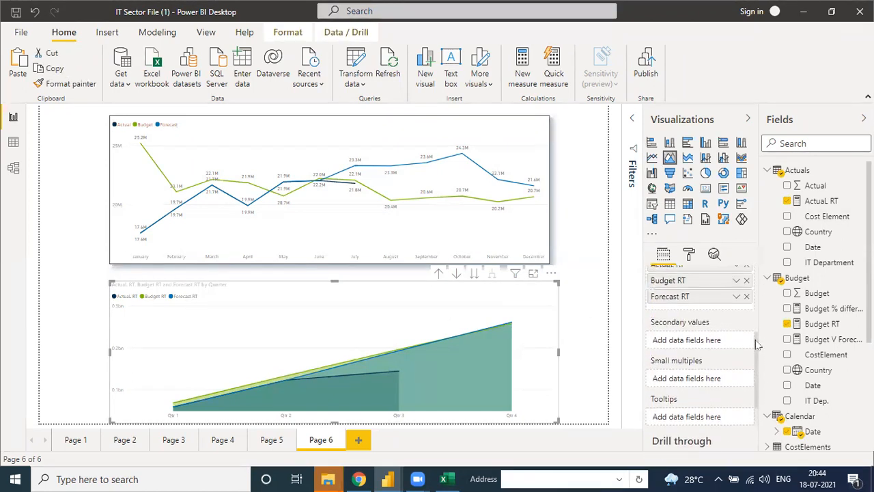
click(736, 299)
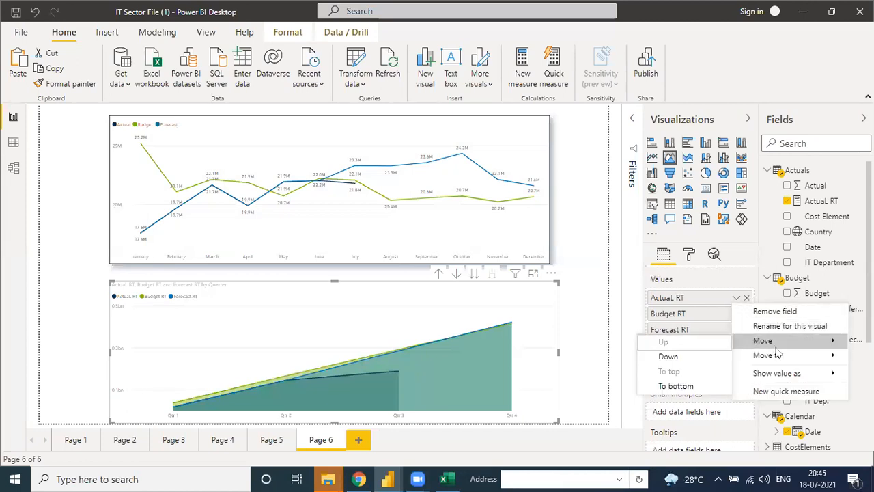
mouse_move(782, 377)
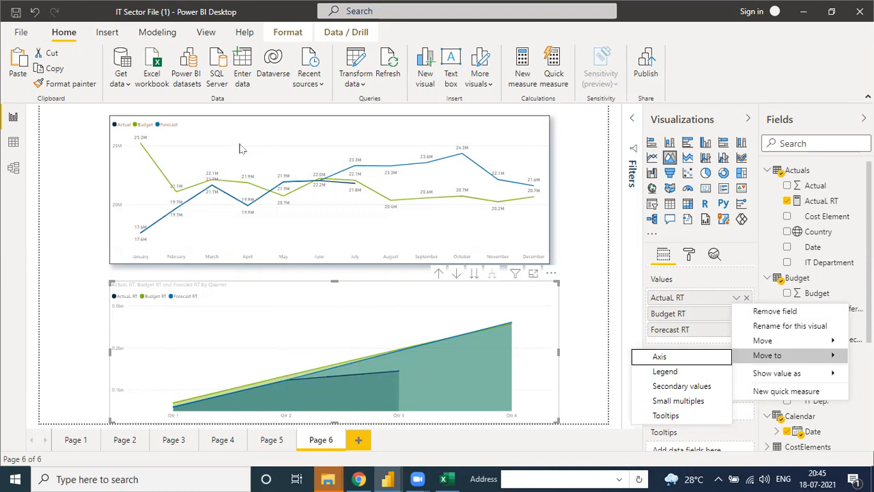
click(396, 169)
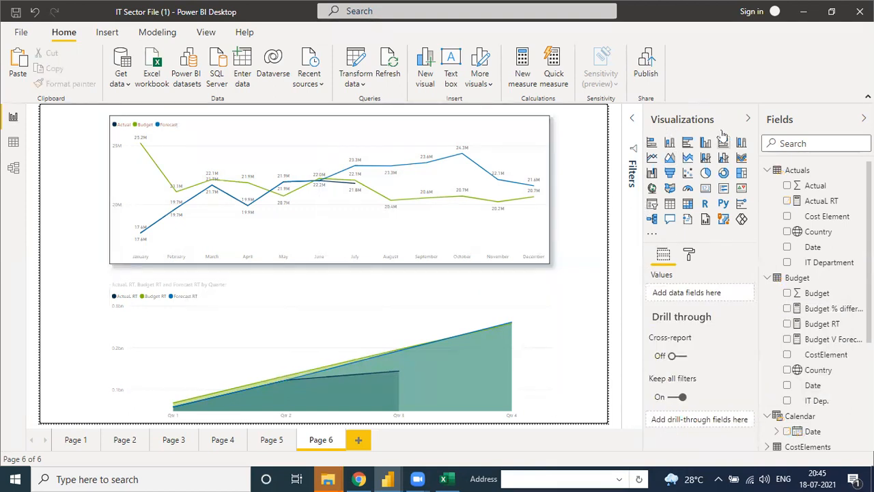
Check the aggregation options for Actual in the monthly line chart and for Budget in the Page 5 column chart.
click(652, 234)
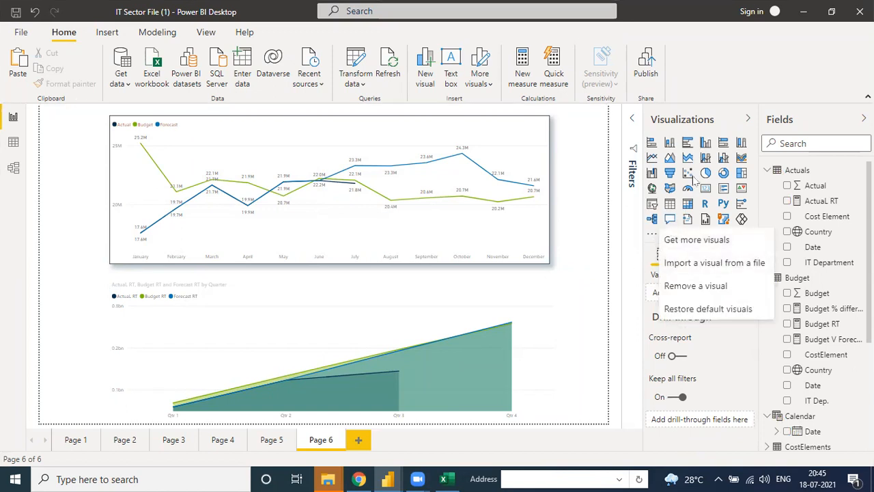
click(587, 212)
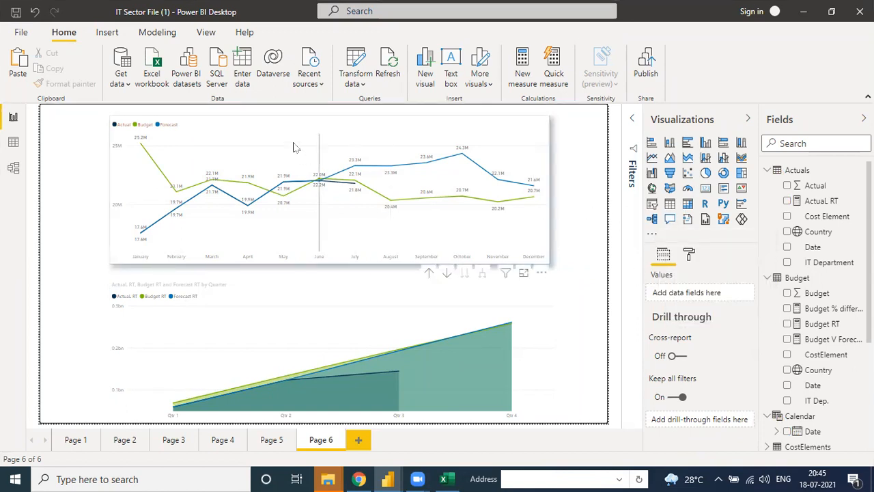
click(483, 187)
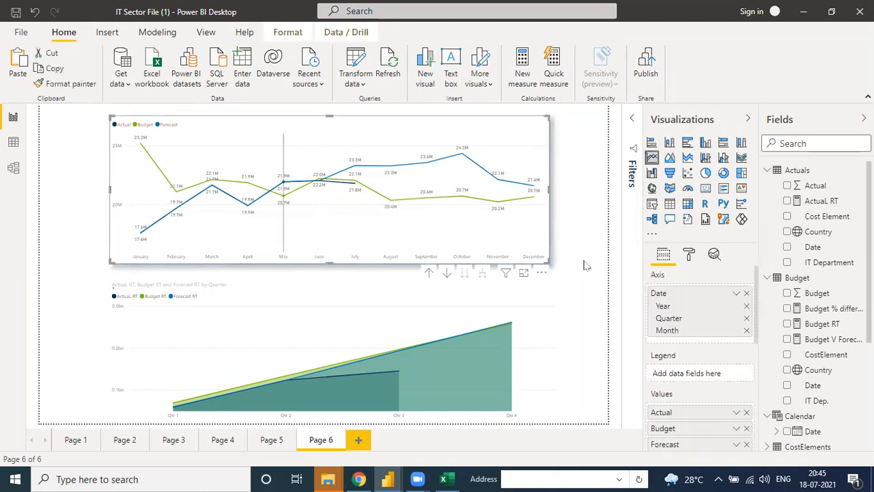
click(736, 414)
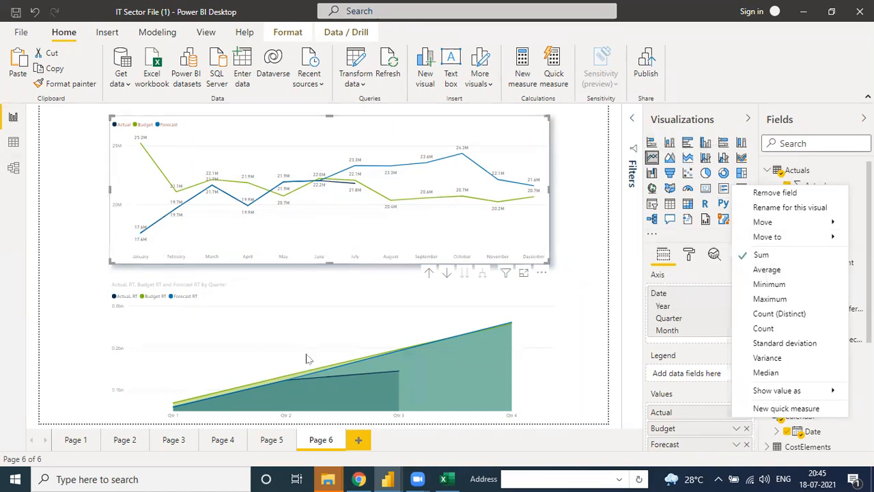
click(270, 447)
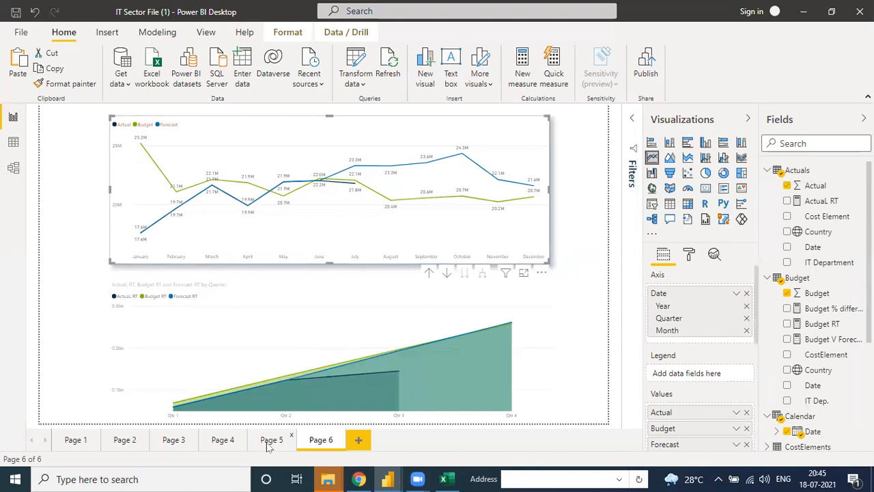
click(270, 442)
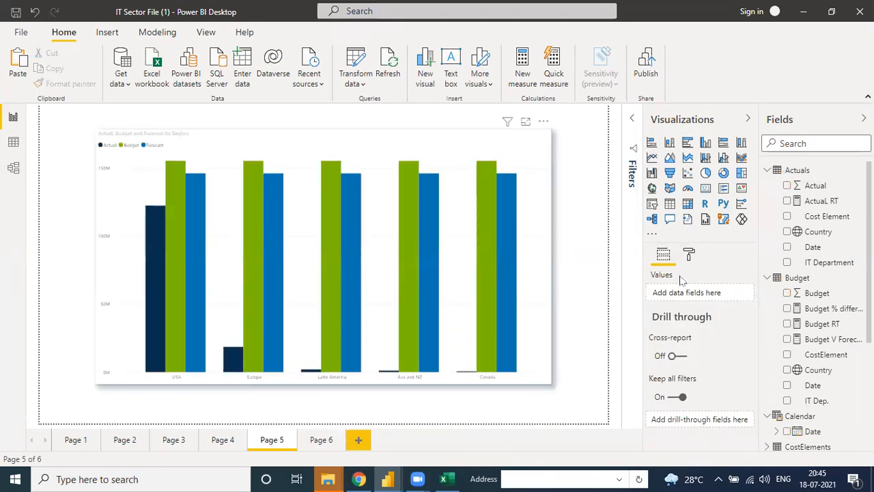
click(736, 394)
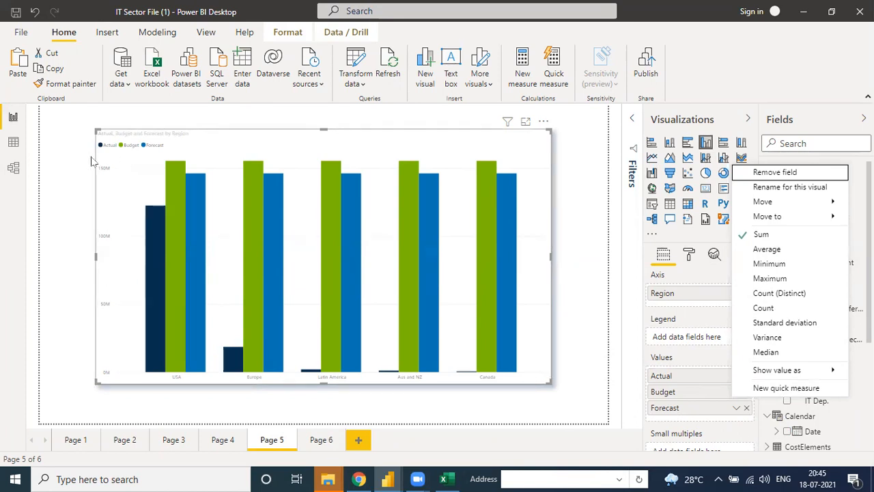
Inspect how the cost element, department and region tables relate to the fact tables, then return to Page 6.
click(13, 142)
click(15, 170)
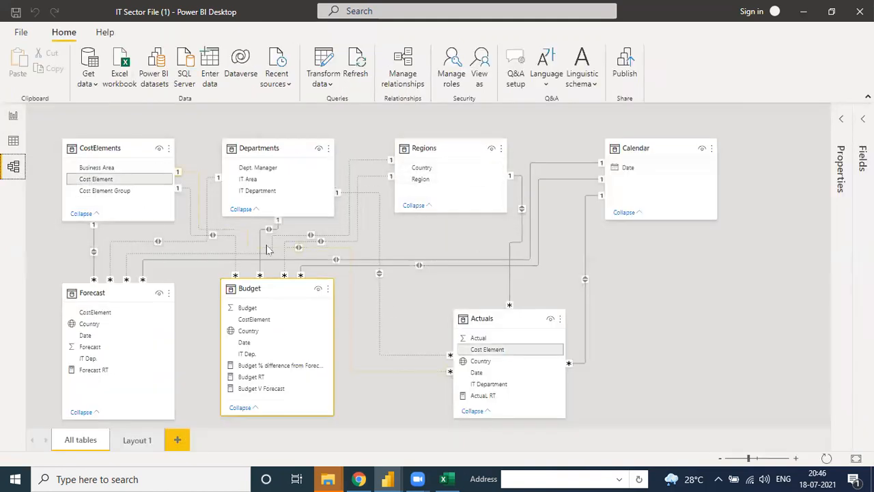
click(13, 119)
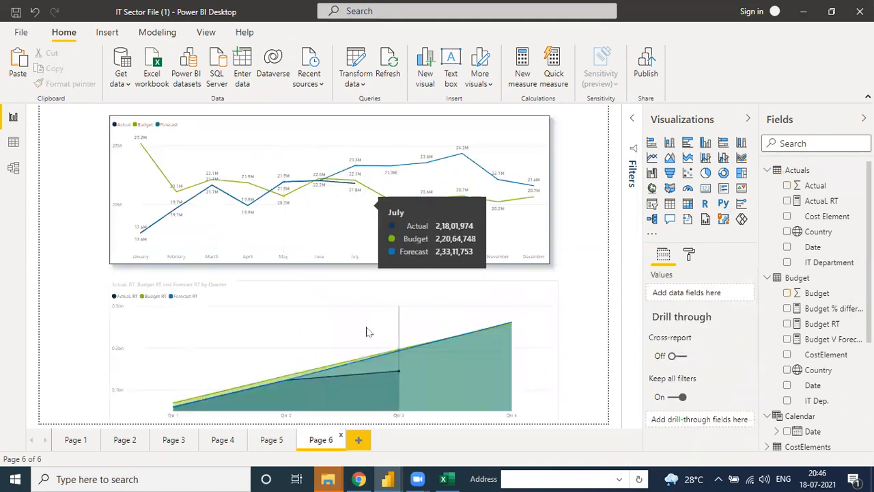
Convert the quarterly running-total area chart to a line chart.
click(369, 323)
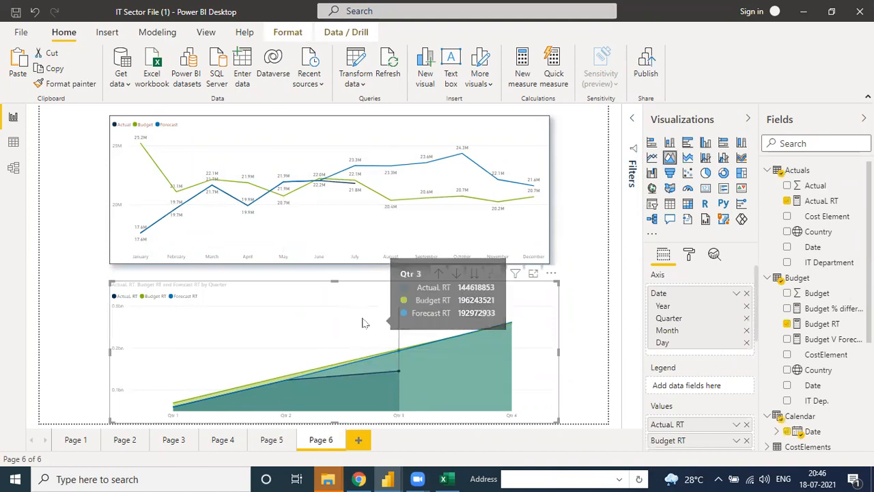
click(653, 158)
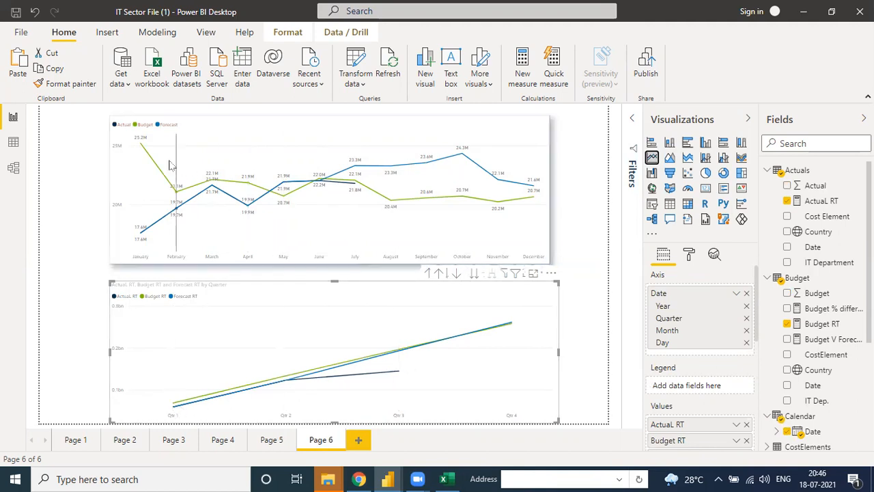
mouse_move(471, 249)
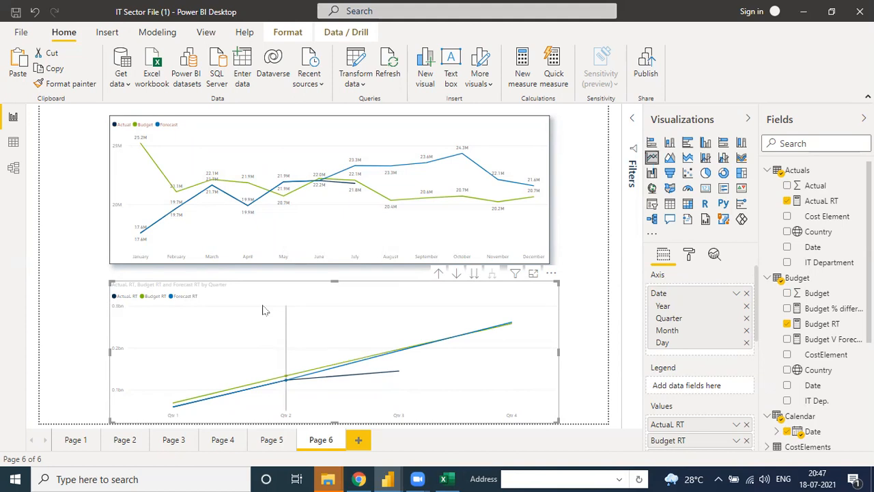
click(563, 357)
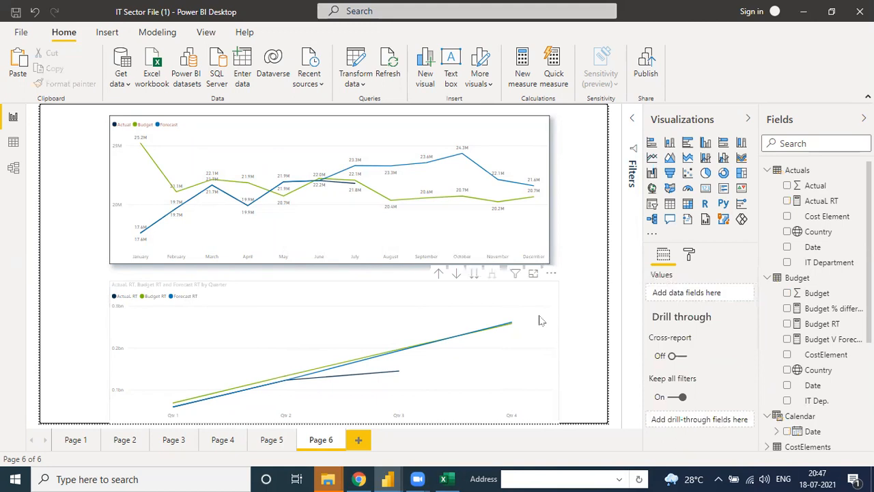
Narrow the running-total chart to the width of the monthly chart above and remove the stray Q&A visual beside it.
click(424, 308)
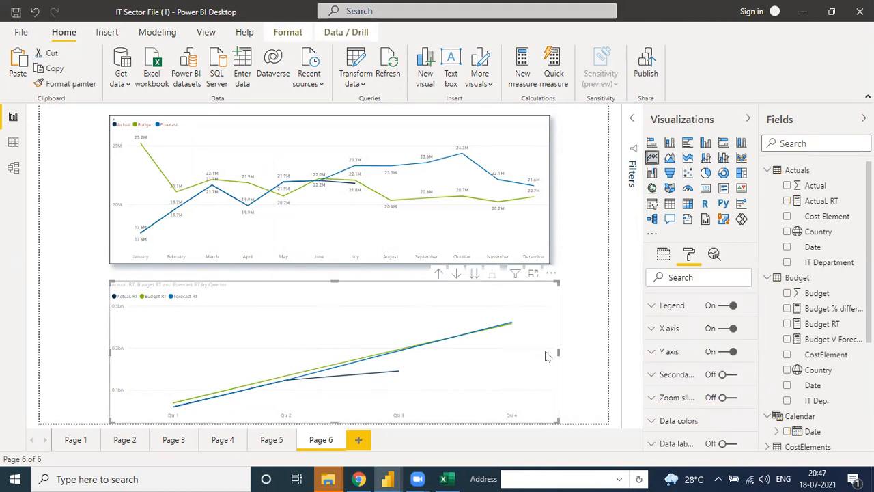
drag(558, 353, 549, 354)
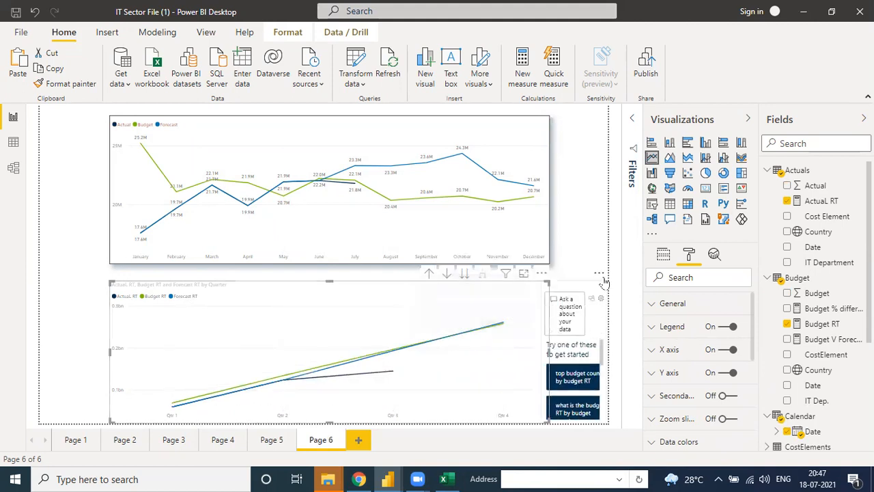
click(599, 274)
click(620, 289)
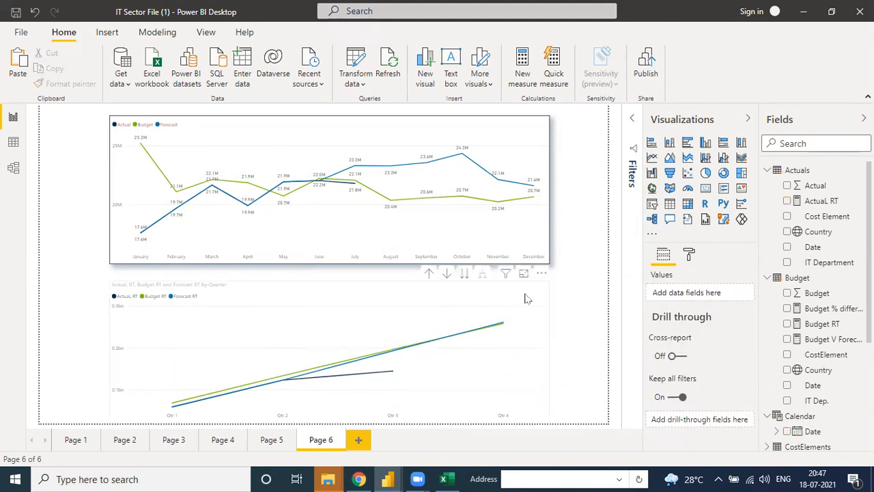
Turn on the border and shadow for the running-total line chart.
click(689, 254)
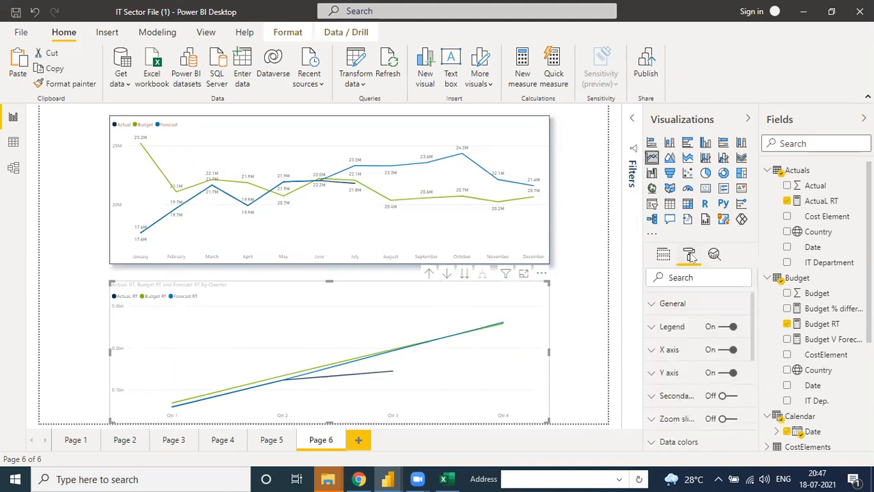
scroll(690, 399, down, 4)
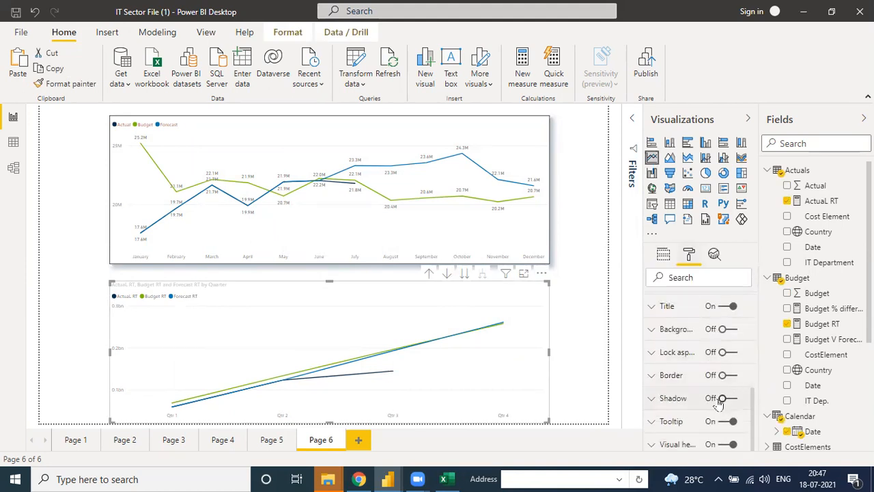
scroll(719, 401, up, 4)
scroll(726, 380, down, 4)
click(726, 375)
click(726, 398)
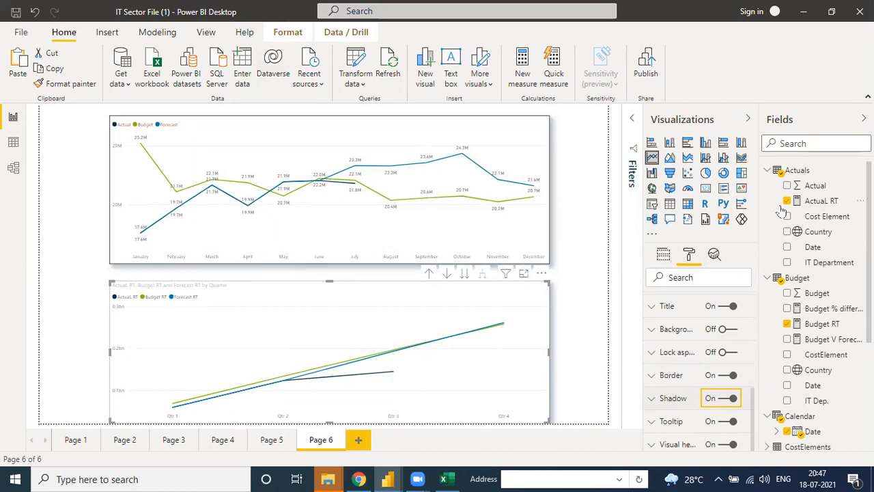
Examine the ActuaL RT formula, including its Actuals[Actual] argument, against the monthly line chart, then leave the formula.
mouse_move(210, 145)
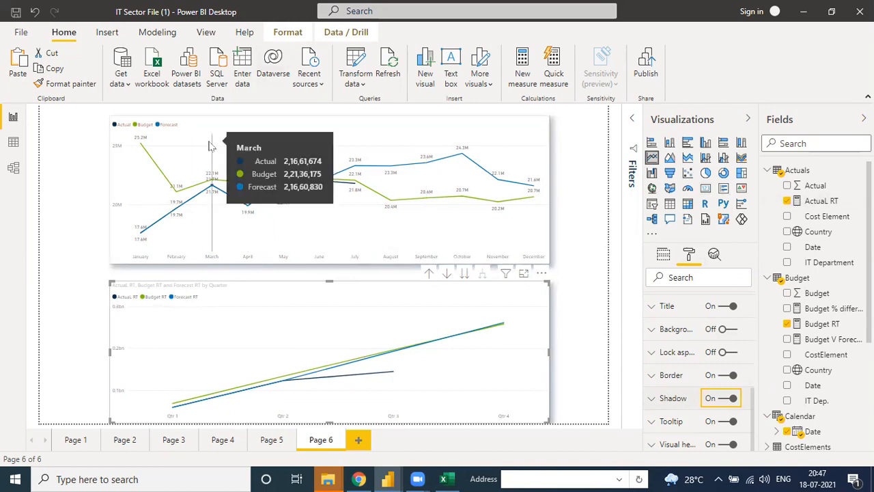
click(812, 201)
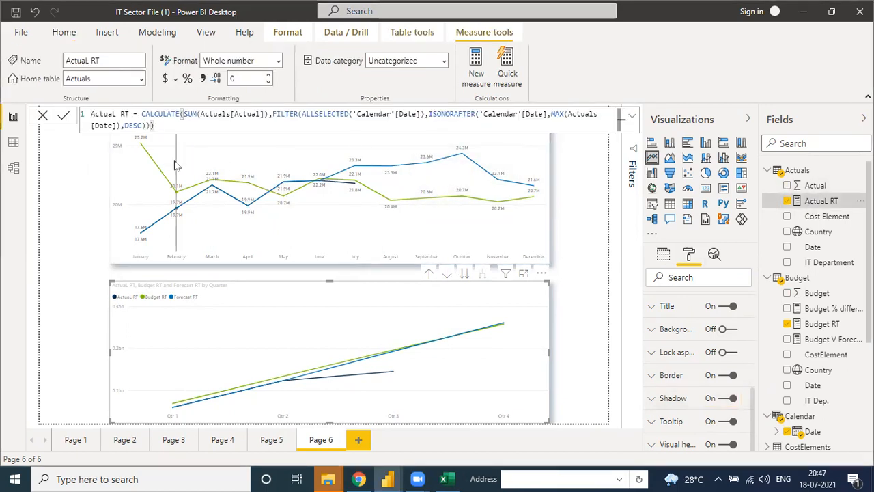
mouse_move(198, 157)
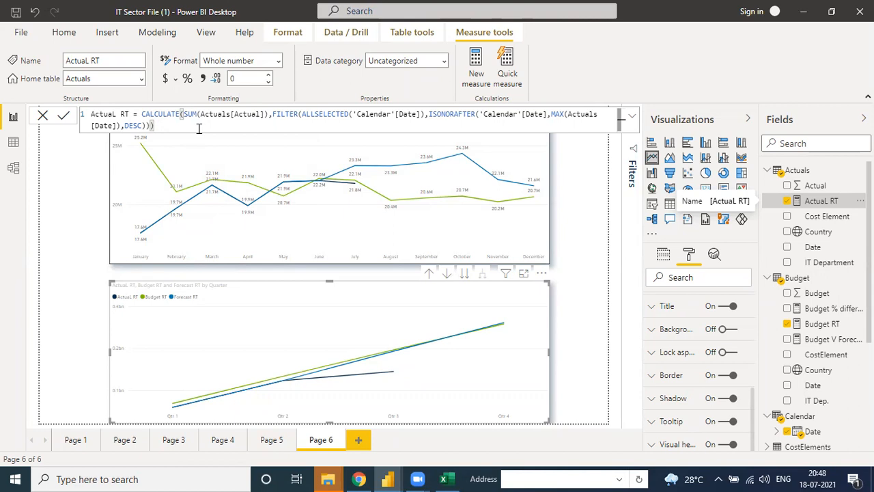
drag(201, 113, 266, 114)
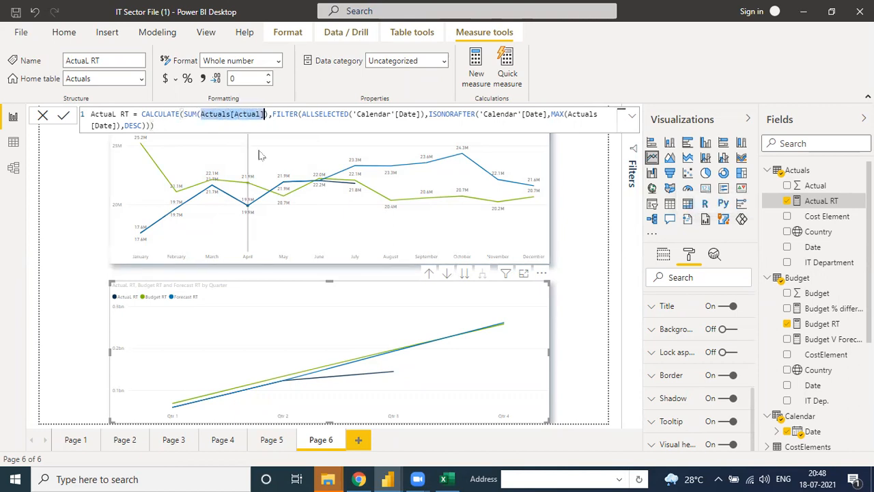
click(267, 114)
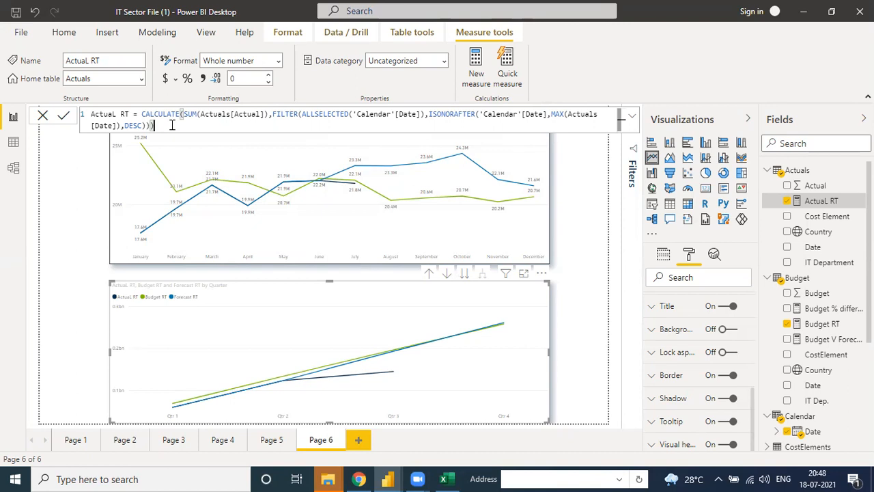
mouse_move(257, 247)
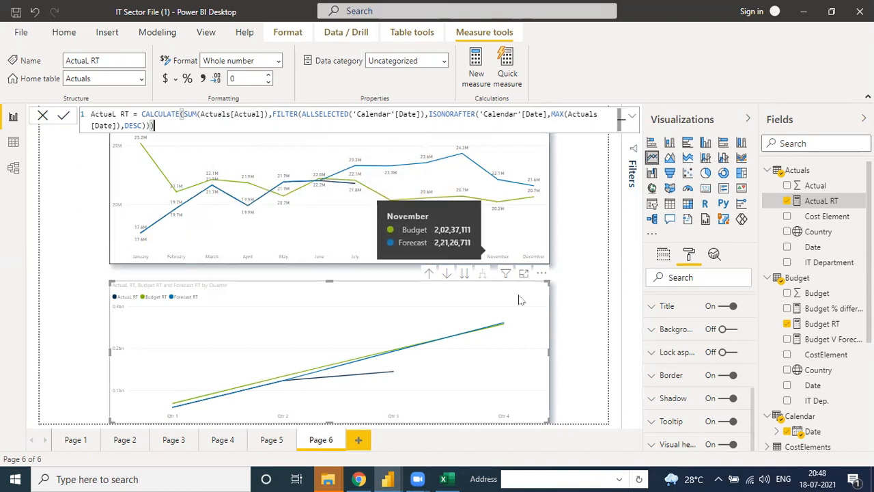
double_click(580, 232)
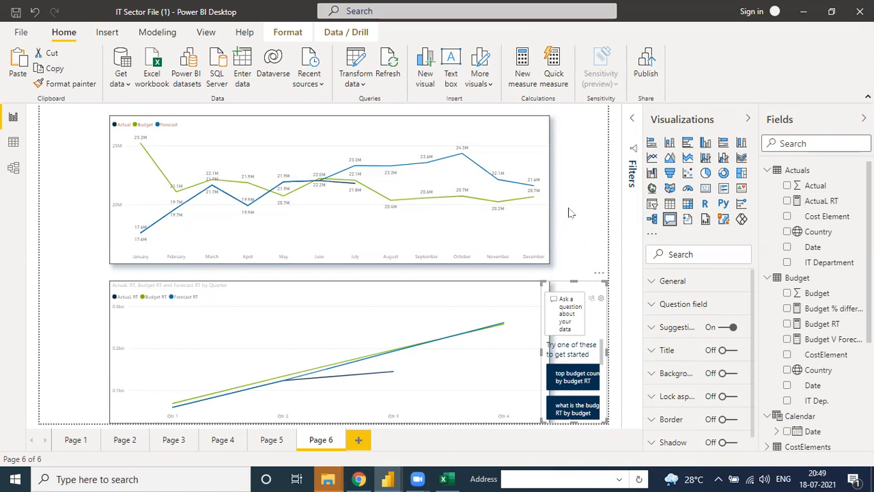
Delete the Q&A visual overlapping the edge of the running-total chart and discard the empty area chart placed over the monthly chart.
click(599, 274)
key(Escape)
key(Delete)
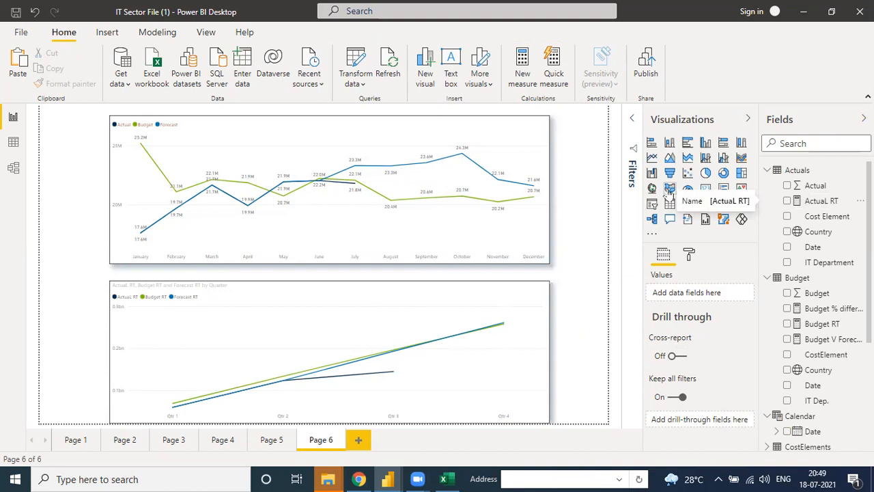
click(670, 158)
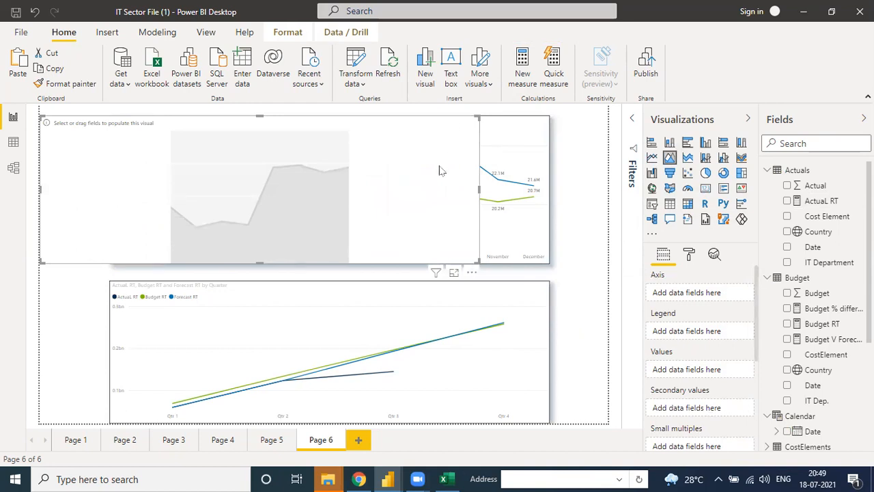
key(Delete)
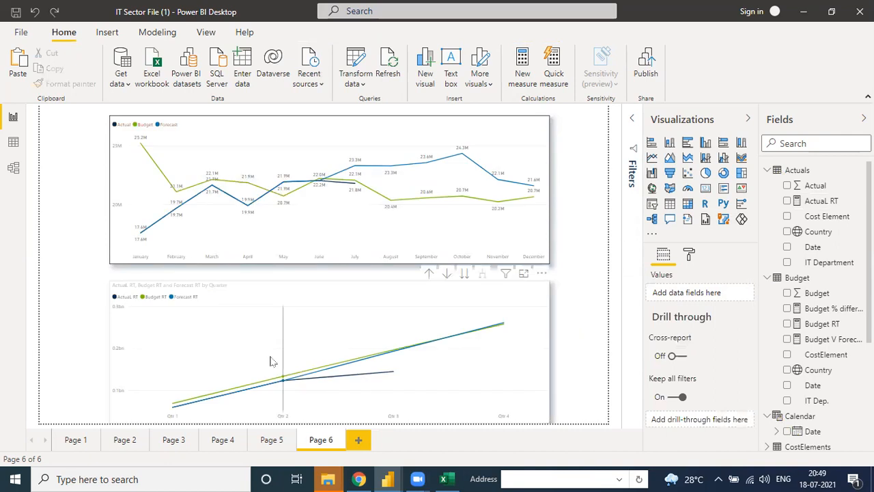
Add a new report page and start a new quick measure in the Budget table.
click(360, 441)
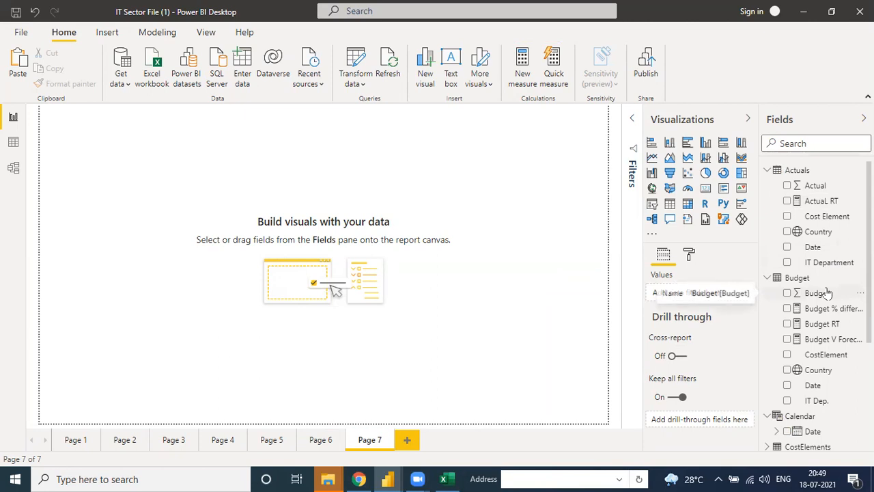
scroll(827, 293, down, 5)
scroll(820, 246, up, 5)
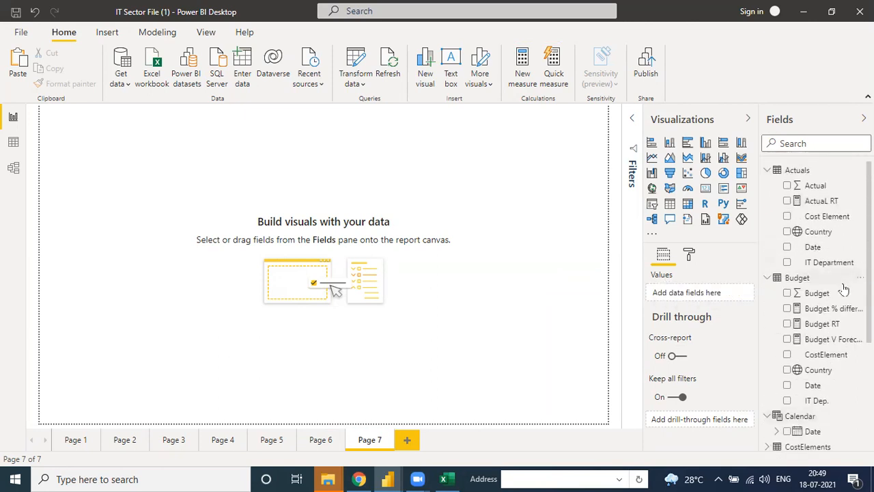
click(861, 277)
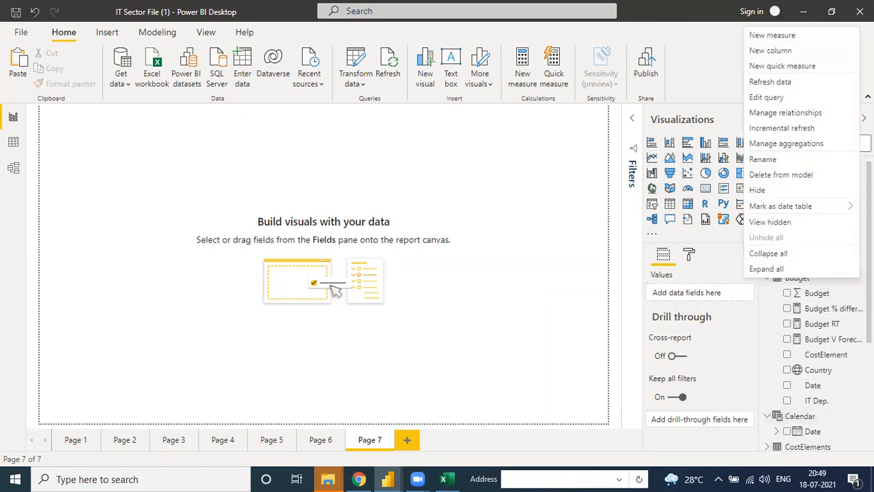
click(777, 67)
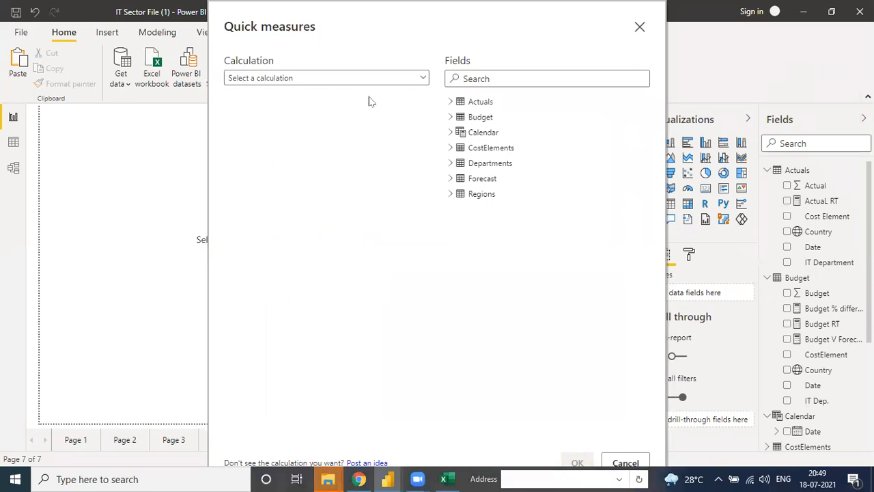
Create a Subtraction quick measure with Sum of Budget as base value and Sum of Forecast as value to subtract.
click(373, 79)
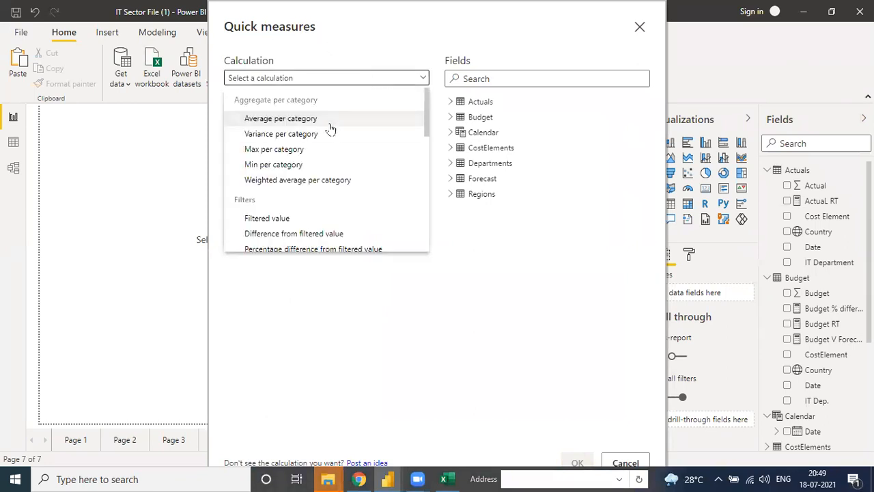
drag(427, 131, 427, 233)
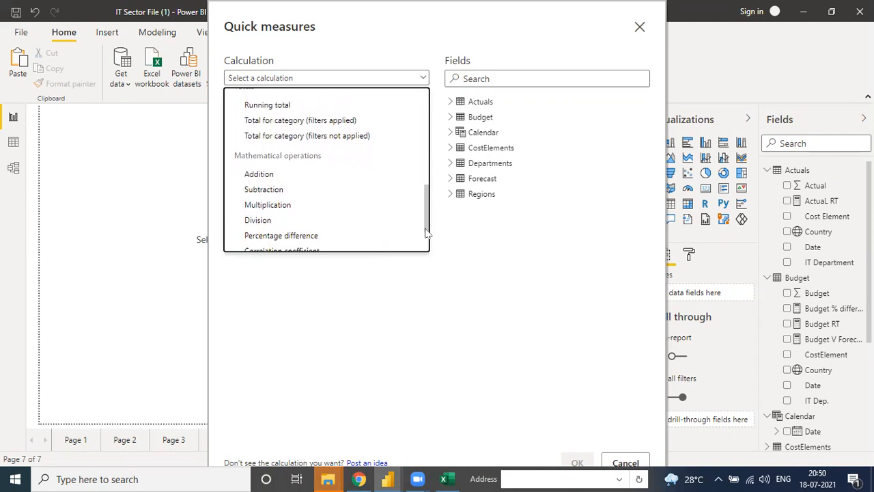
click(263, 189)
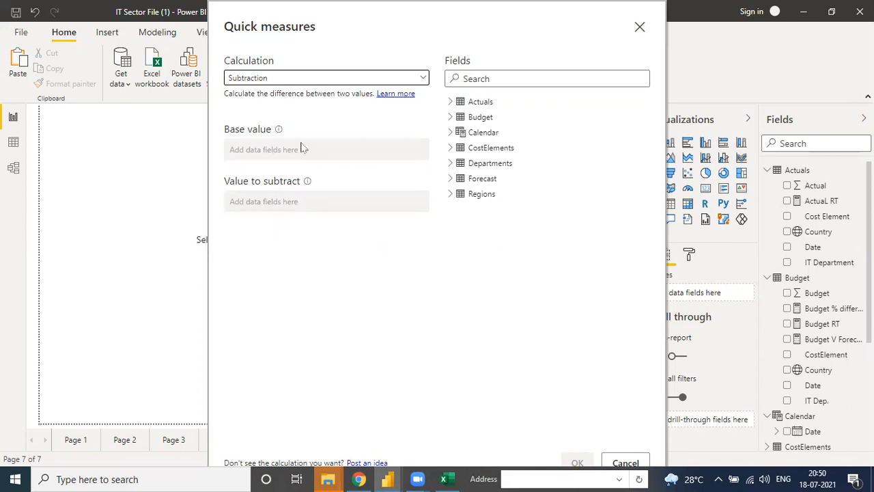
click(450, 117)
drag(492, 132, 296, 152)
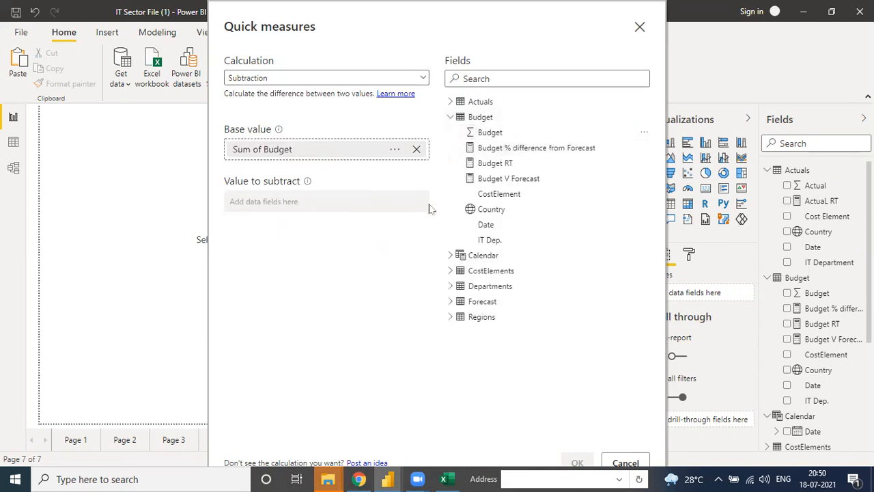
click(450, 302)
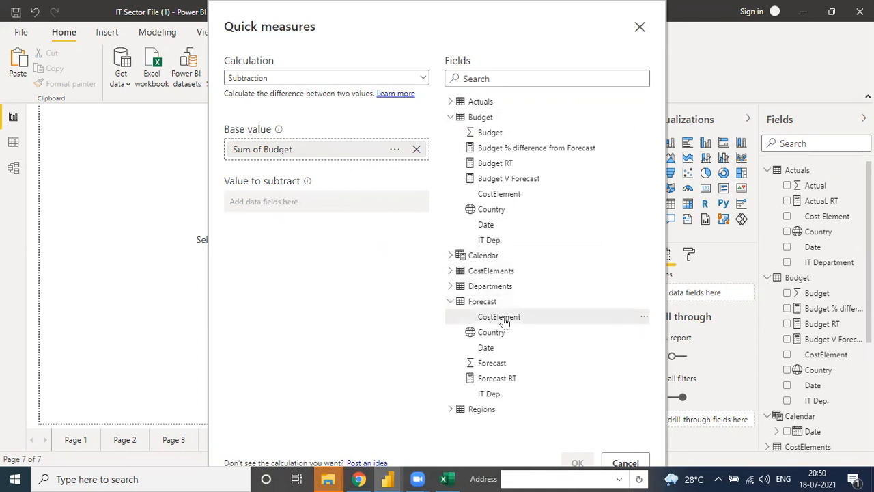
drag(492, 364, 306, 198)
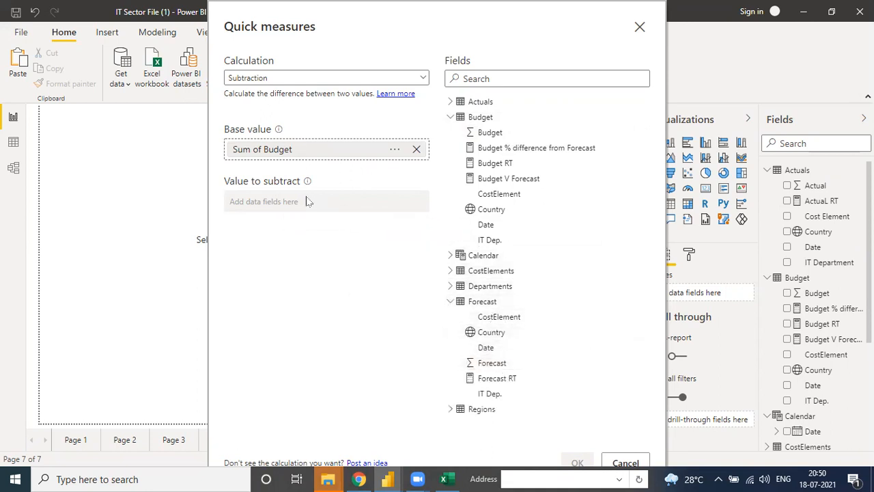
drag(473, 364, 287, 203)
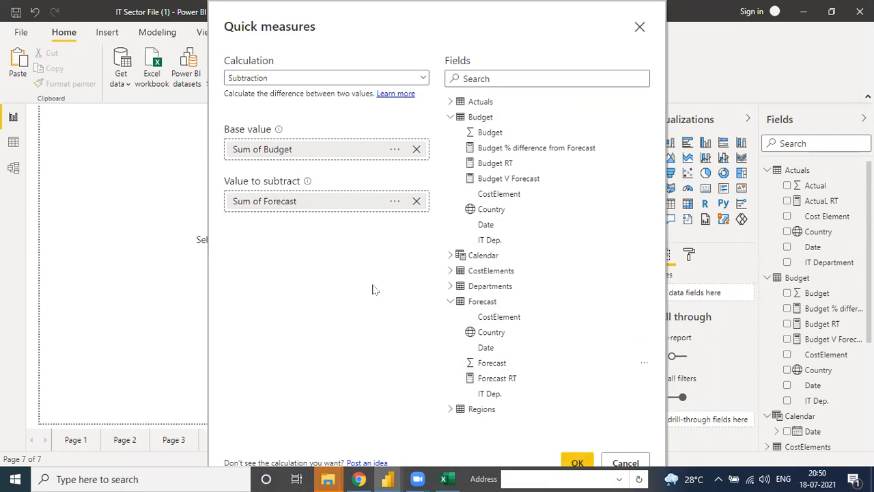
click(583, 463)
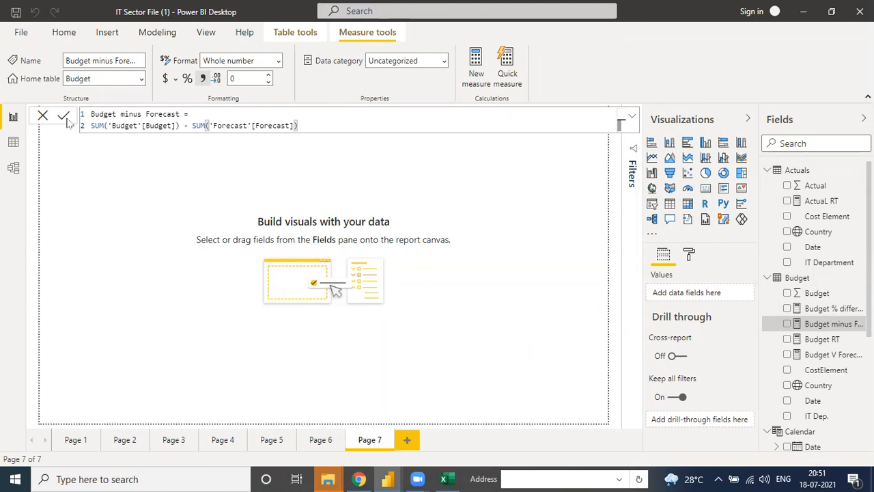
Rename the new subtraction measure as Budget VS Forecast in its formula and commit it.
click(141, 114)
key(BackSpace)
key(BackSpace)
key(BackSpace)
key(BackSpace)
key(BackSpace)
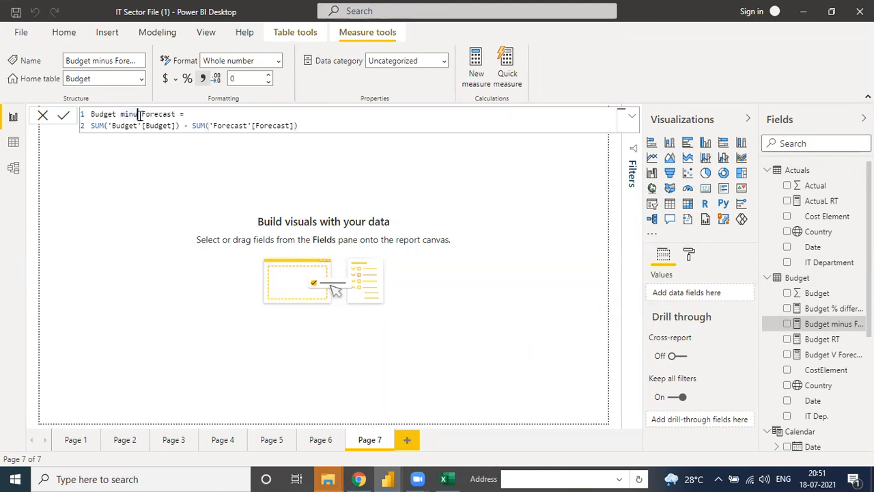
text(VS)
key(BackSpace)
key(BackSpace)
text(VS)
click(62, 117)
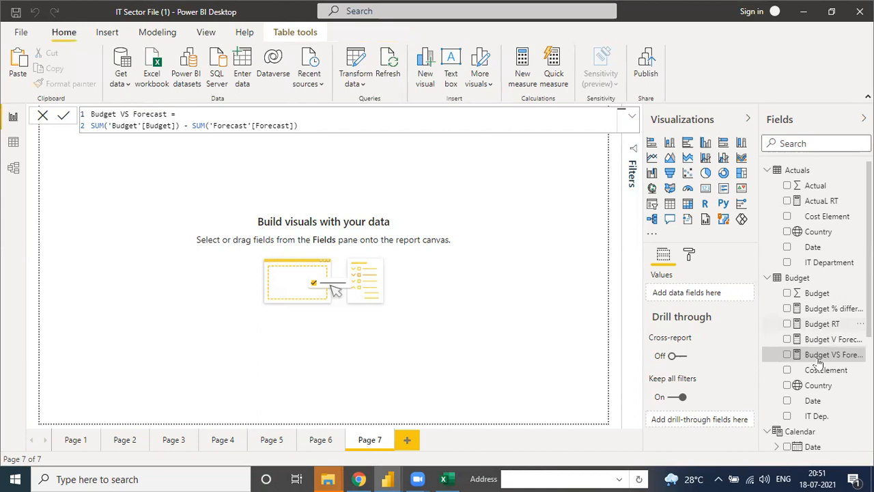
Widen the field list to fit the long measure names and leave the Budget VS Forecast formula.
click(827, 358)
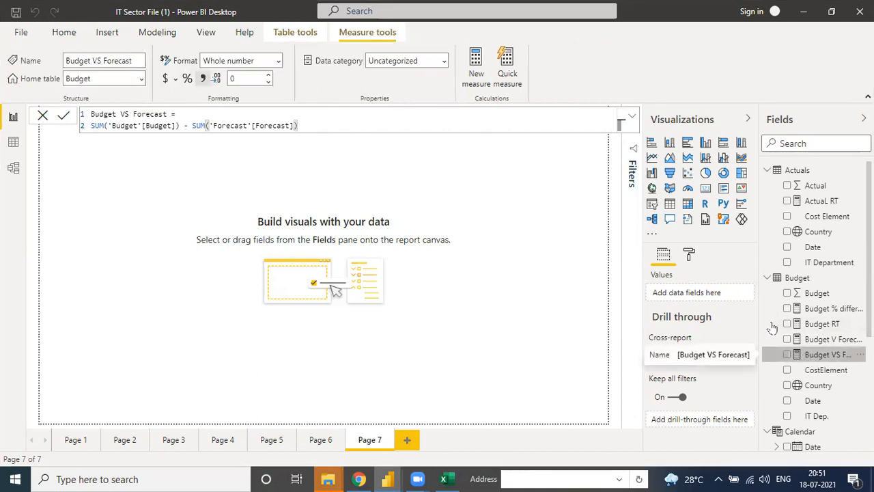
drag(758, 213, 724, 220)
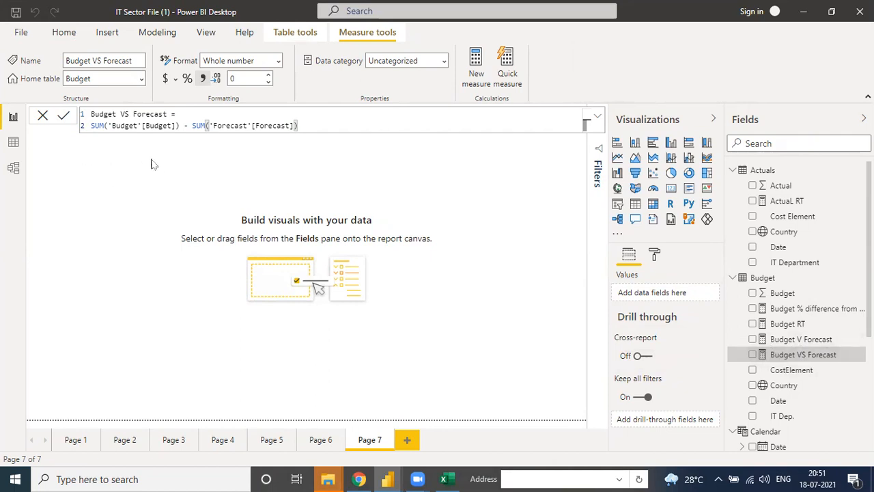
click(353, 205)
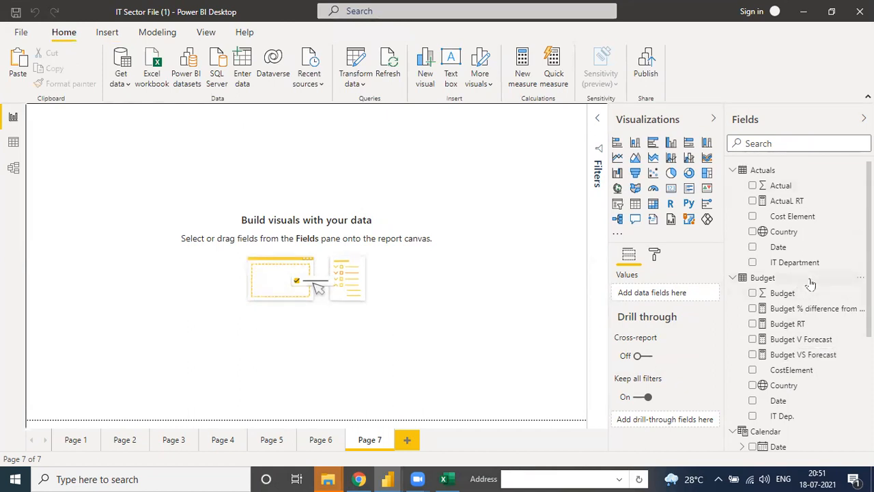
Start another quick measure in the Budget table using the Percentage difference calculation.
scroll(775, 297, down, 3)
scroll(755, 342, up, 3)
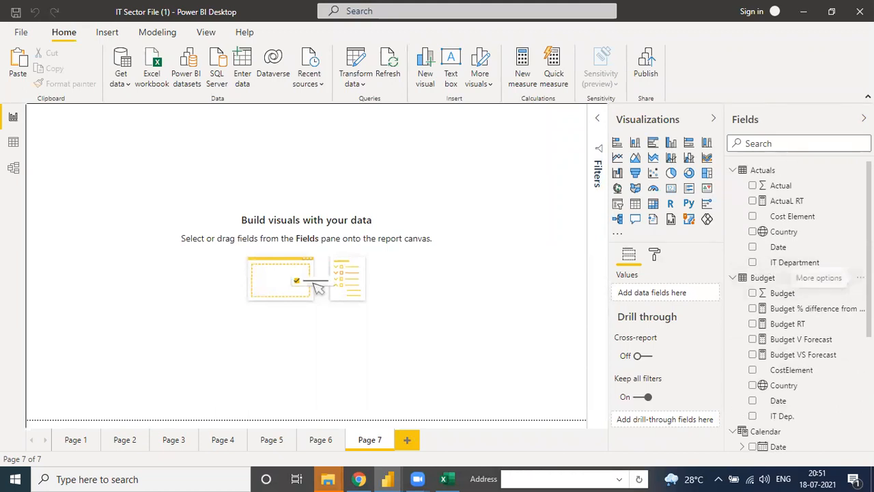
click(860, 292)
click(772, 67)
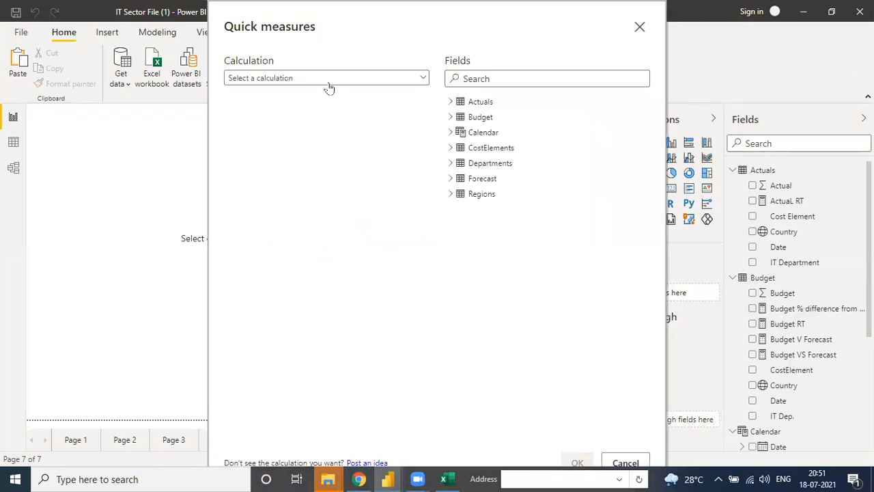
click(328, 80)
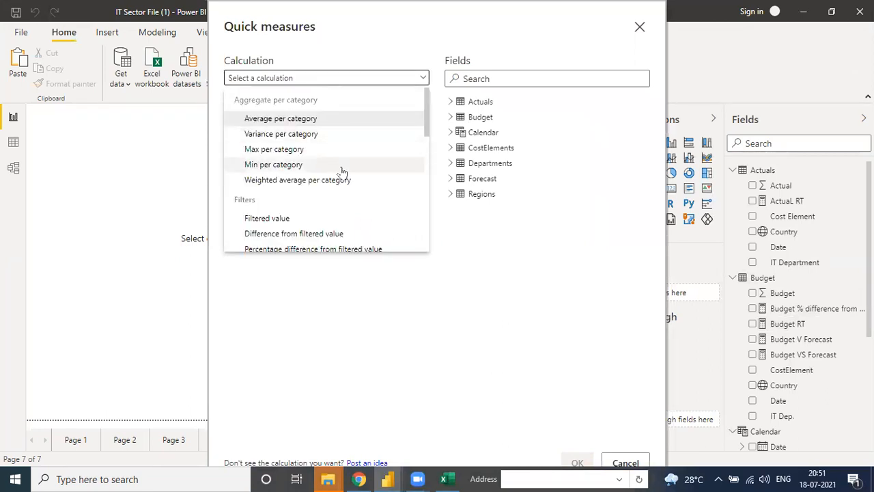
scroll(342, 173, down, 5)
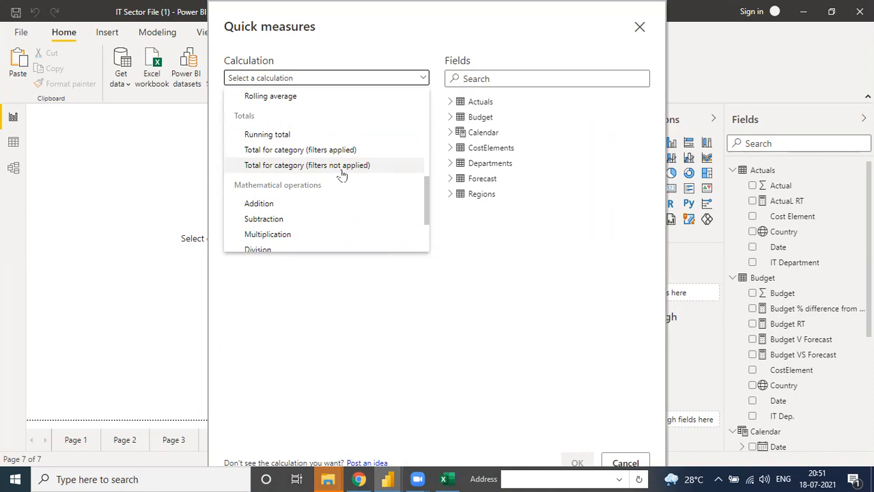
scroll(342, 175, down, 3)
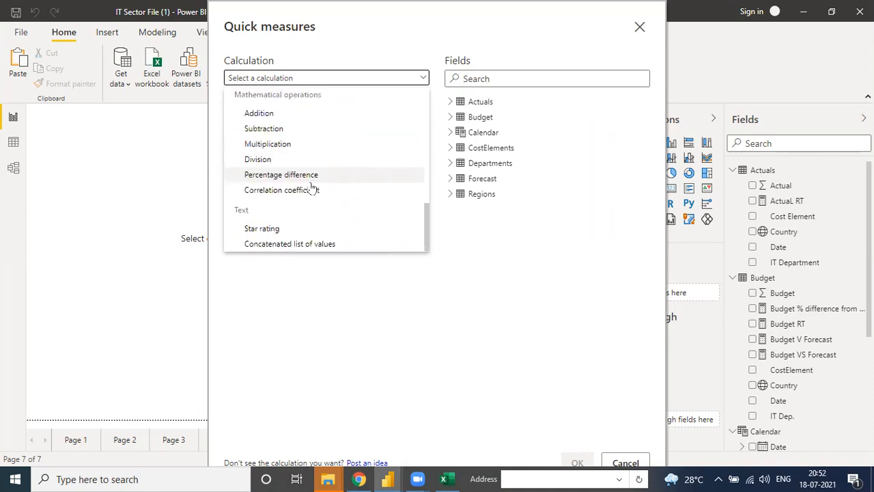
click(283, 175)
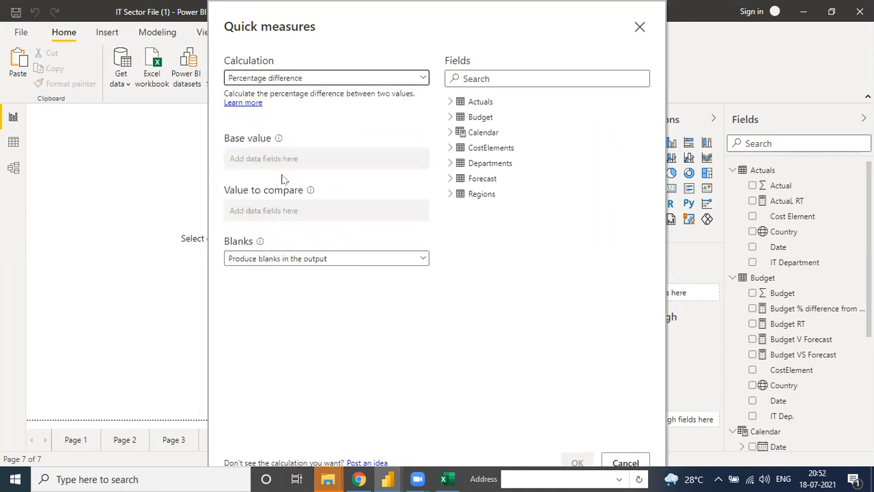
Set Sum of Forecast as base value and Sum of Budget as value to compare, create the percentage measure, and leave its formula.
click(450, 178)
drag(511, 242, 298, 159)
drag(464, 243, 291, 167)
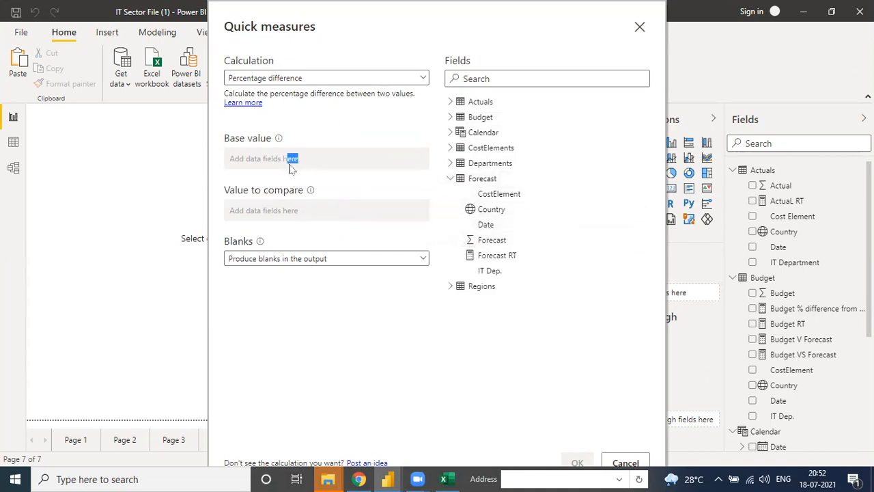
drag(492, 243, 304, 159)
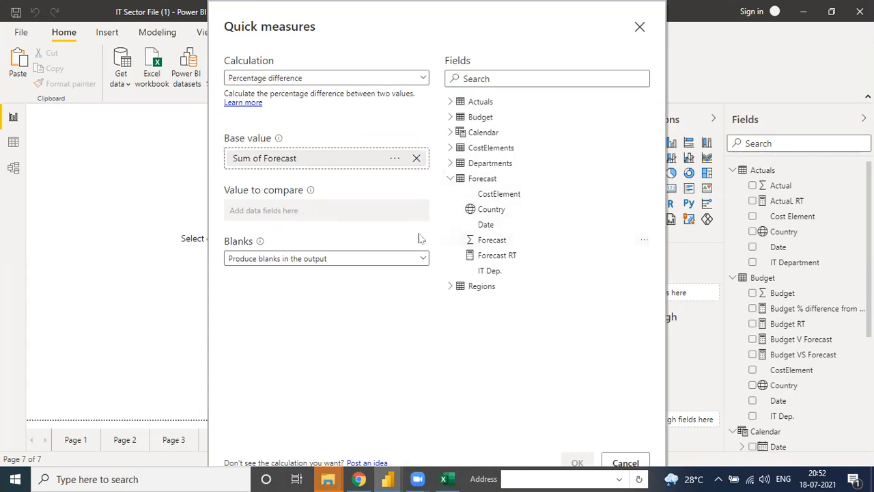
click(451, 117)
drag(491, 134, 290, 214)
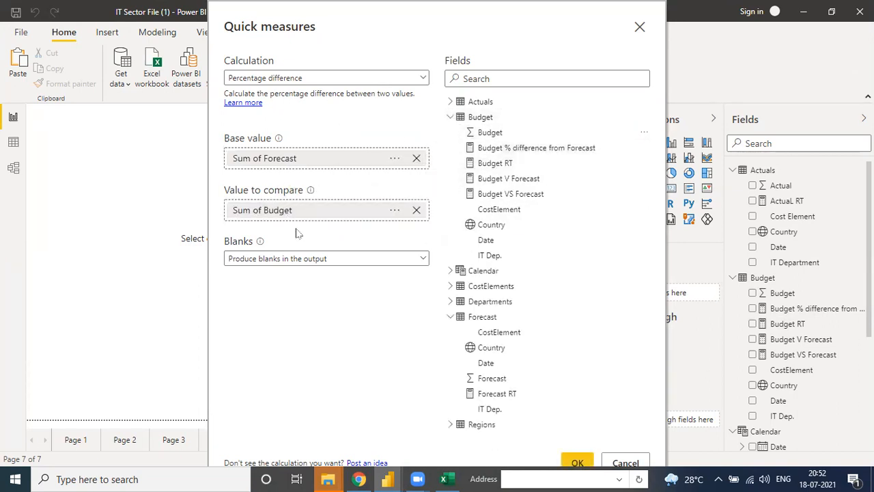
click(579, 463)
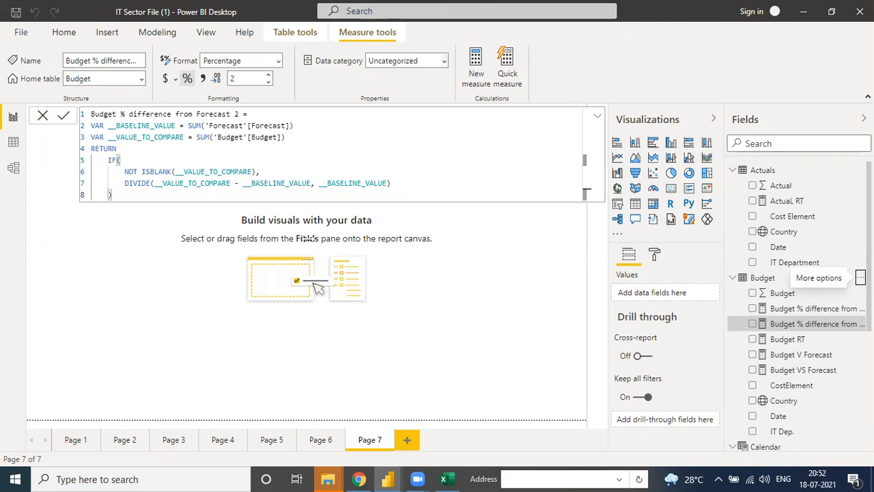
click(176, 285)
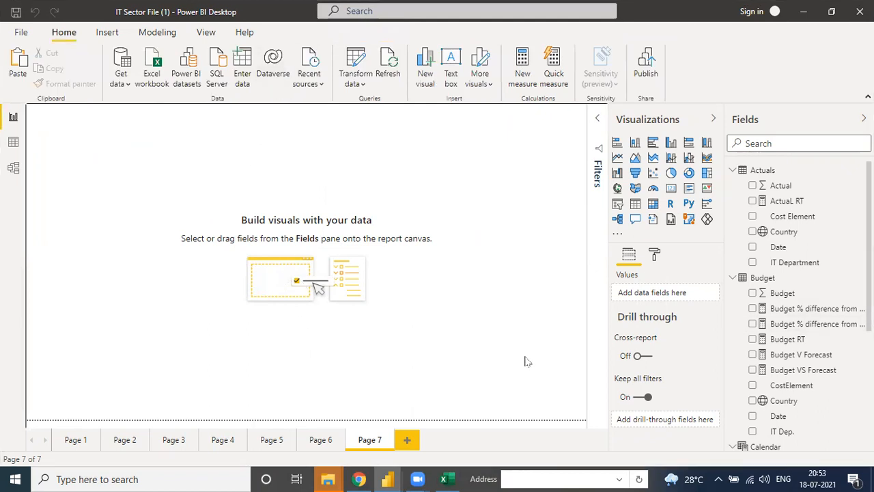
Rename the second Budget percentage-difference measure as "Budget VS Forcast % ( Diff.)" in its formula and commit it.
click(790, 324)
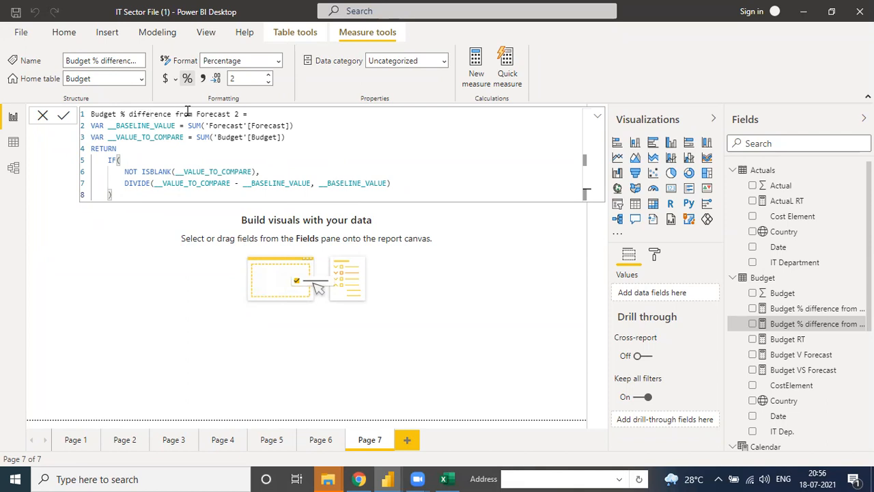
click(238, 114)
key(BackSpace)
key(BackSpace)
key(BackSpace)
key(BackSpace)
key(BackSpace)
key(BackSpace)
key(BackSpace)
key(BackSpace)
key(BackSpace)
key(BackSpace)
key(BackSpace)
key(BackSpace)
key(BackSpace)
key(BackSpace)
key(BackSpace)
key(BackSpace)
key(BackSpace)
key(BackSpace)
key(BackSpace)
key(BackSpace)
key(BackSpace)
key(BackSpace)
text(VS )
text(Forcast )
text(% )
text(( Dif)
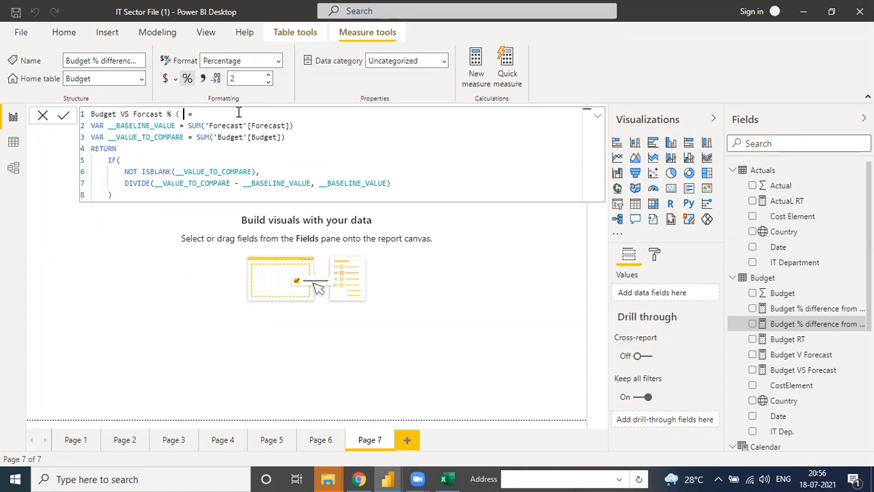
text(ren)
key(BackSpace)
key(BackSpace)
key(BackSpace)
key(BackSpace)
text(.))
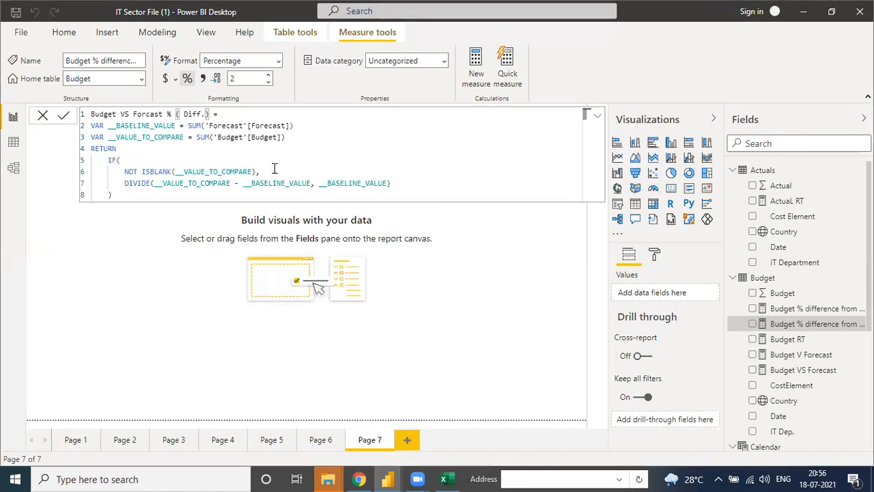
key(Return)
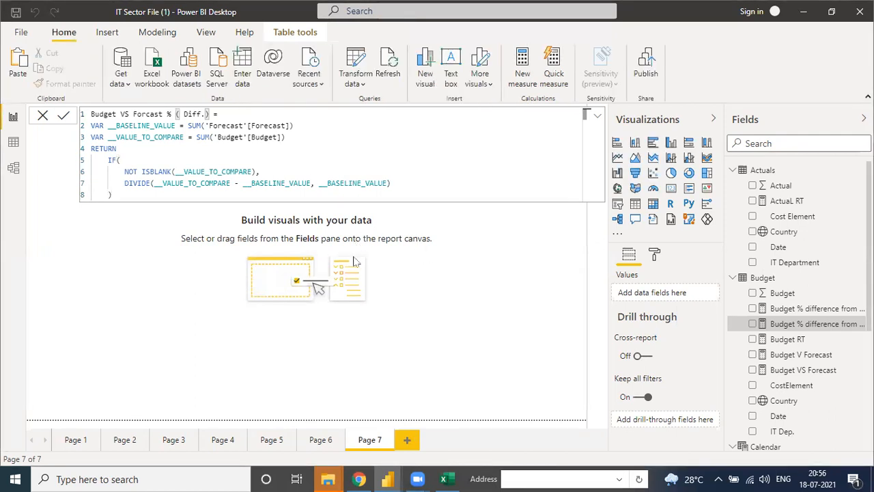
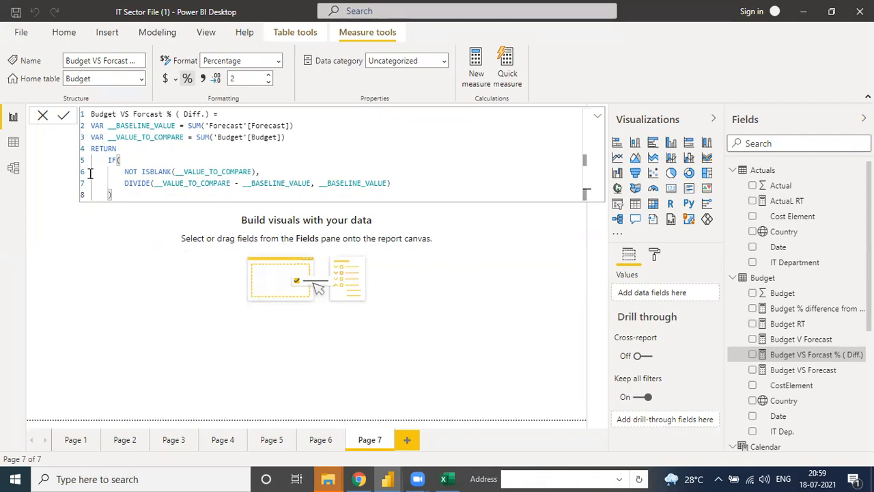
Look over the data table and relationship model views, ending back in the report view.
click(13, 142)
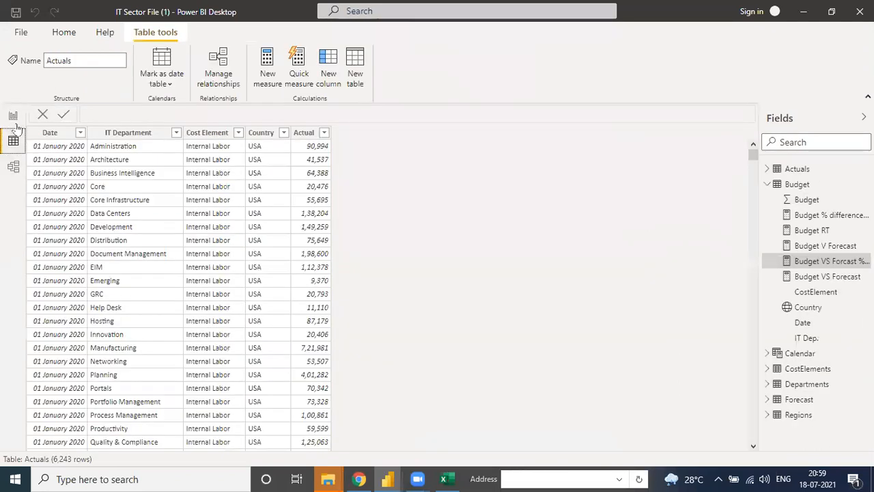
click(14, 167)
click(13, 115)
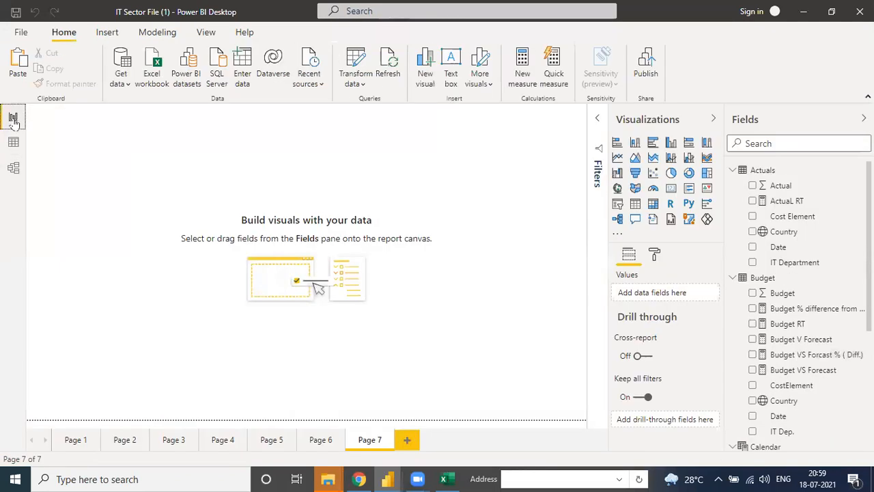
click(13, 142)
click(15, 168)
click(13, 141)
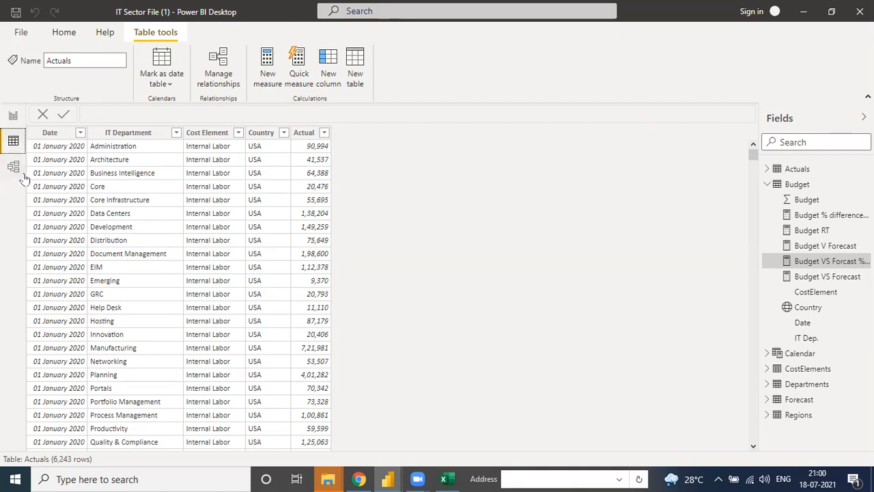
click(12, 117)
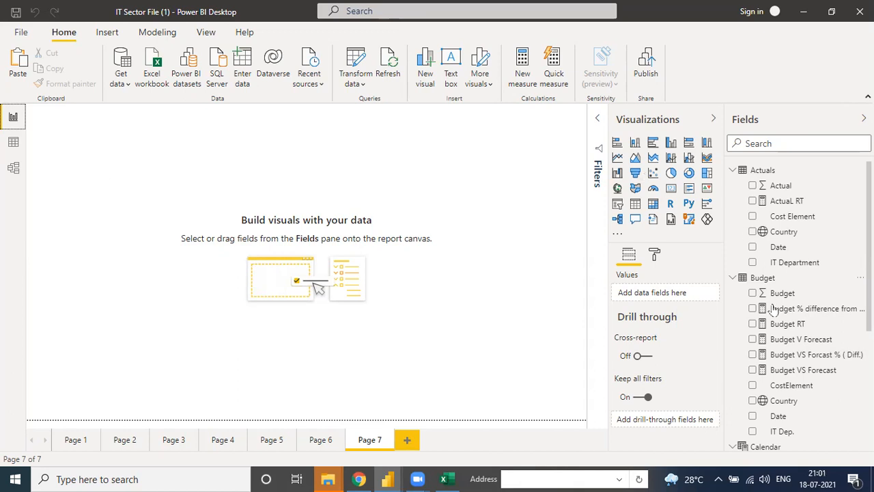
Review the formula of the "Budget % difference from Forecast" measure and leave it.
click(796, 309)
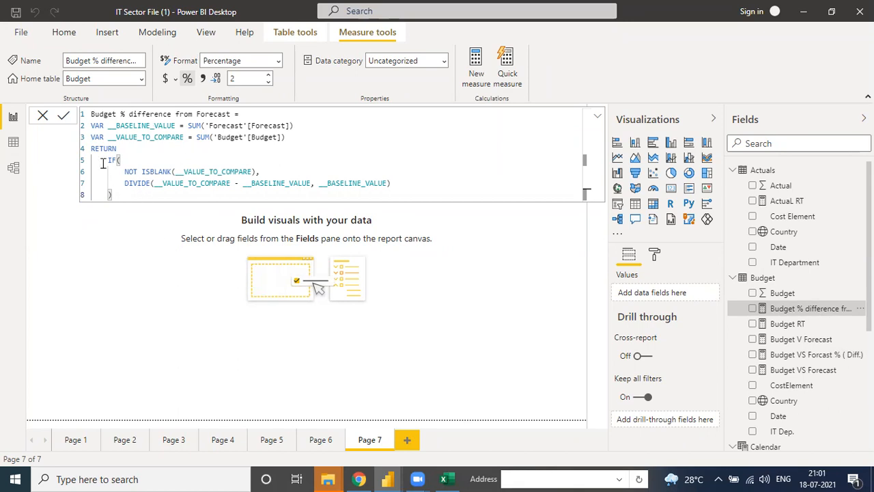
click(63, 116)
click(224, 279)
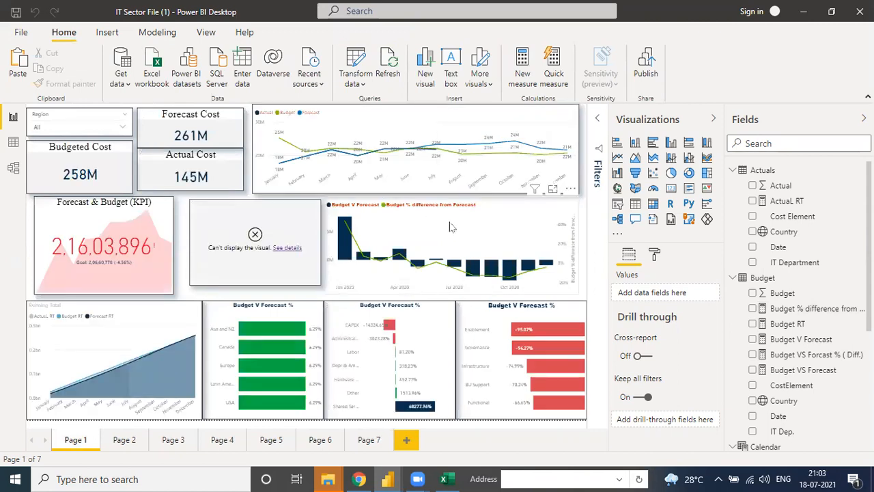
Check the Budget V Forecast combo chart on Page 1 and add an empty line and clustered column chart to Page 7.
click(474, 238)
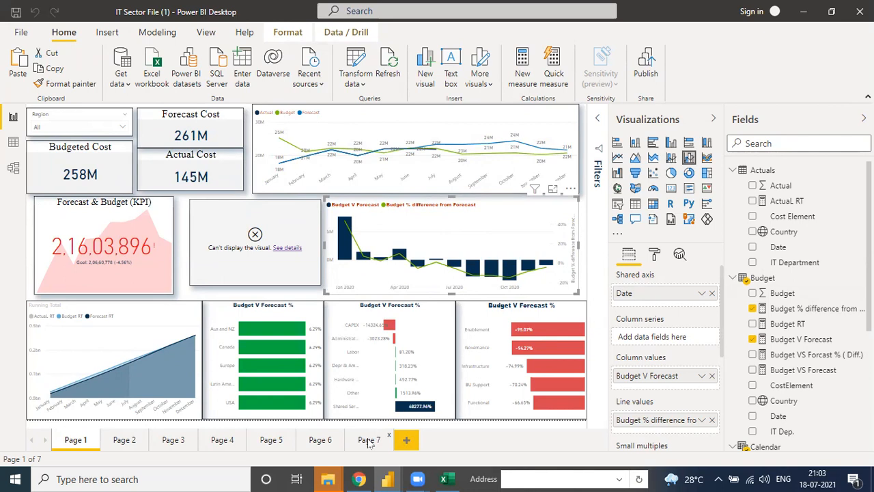
click(369, 440)
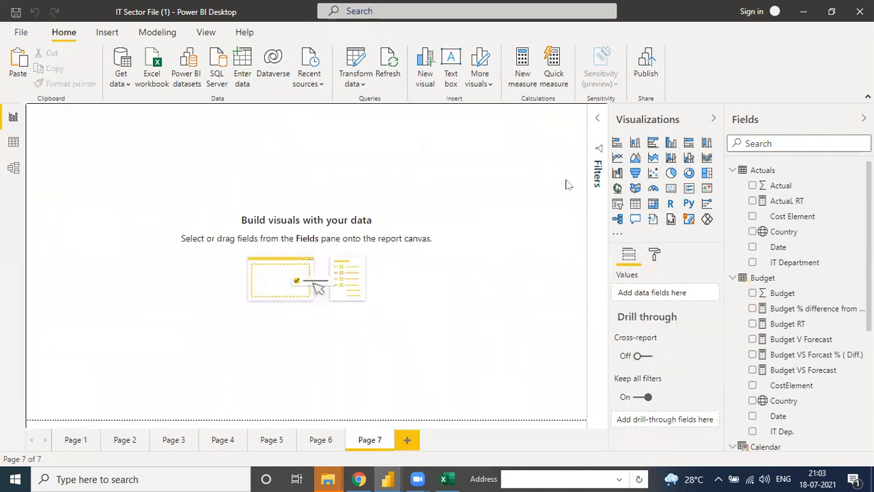
click(689, 159)
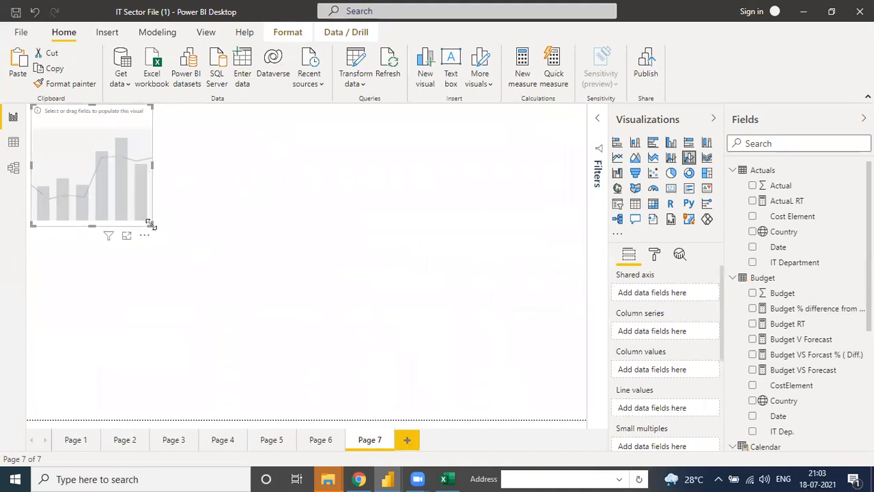
Enlarge the empty combo chart to fill most of Page 7 and centre it on the canvas.
drag(150, 224, 159, 228)
click(344, 300)
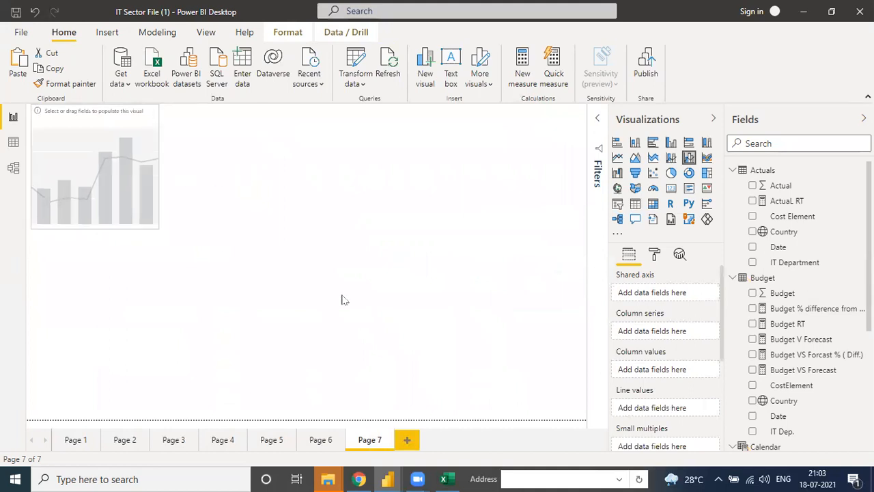
click(163, 231)
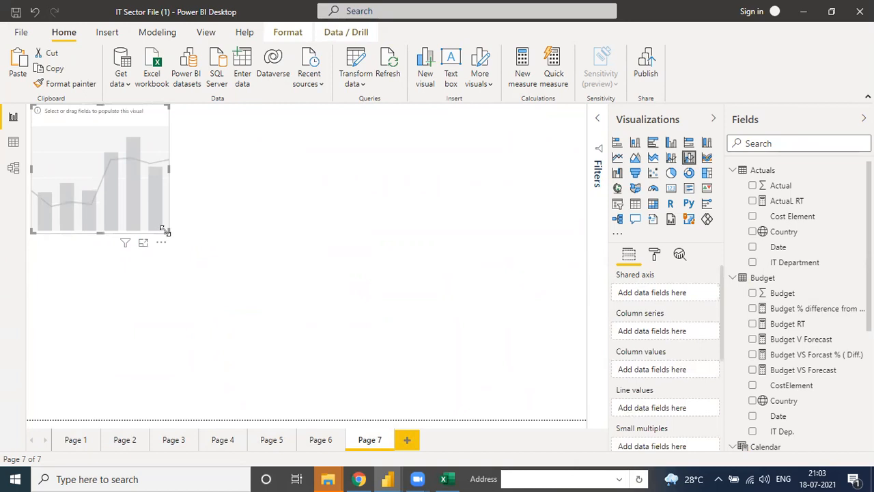
drag(164, 231, 536, 382)
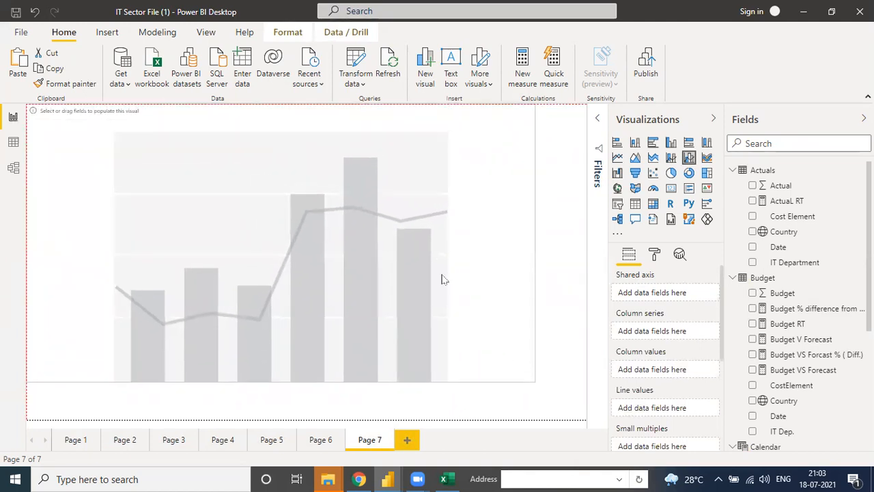
drag(223, 142, 233, 152)
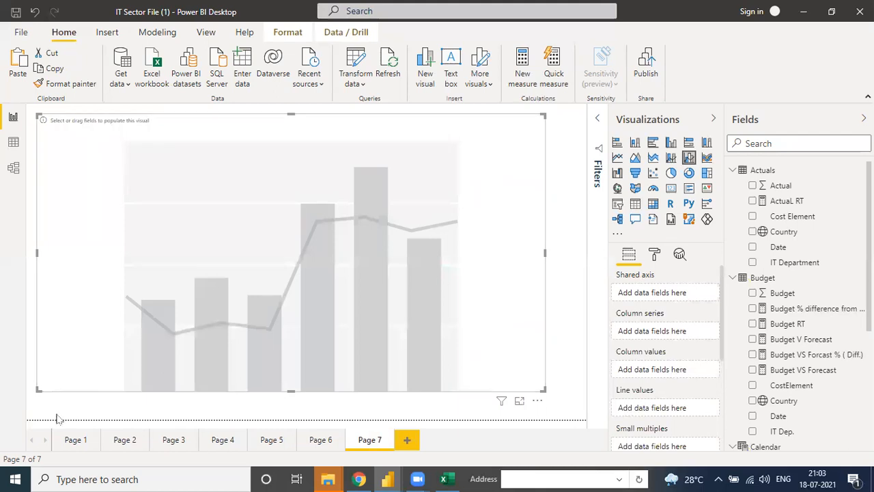
drag(390, 133, 406, 137)
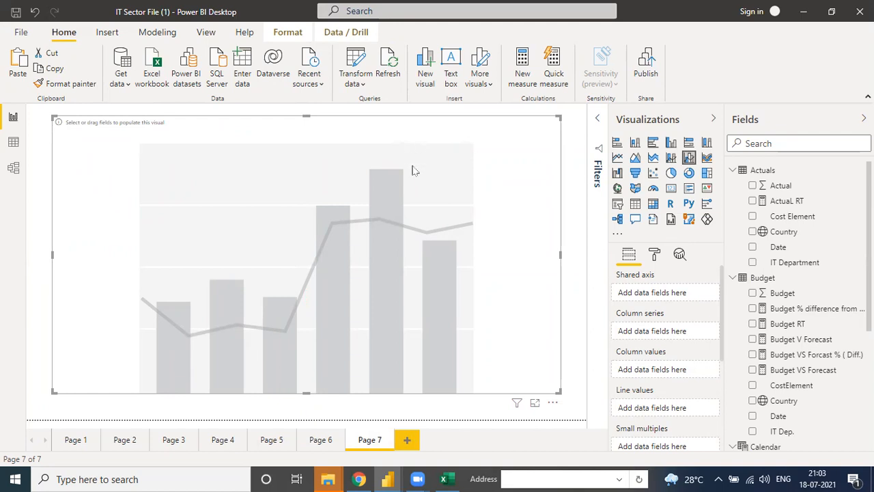
drag(424, 131, 428, 130)
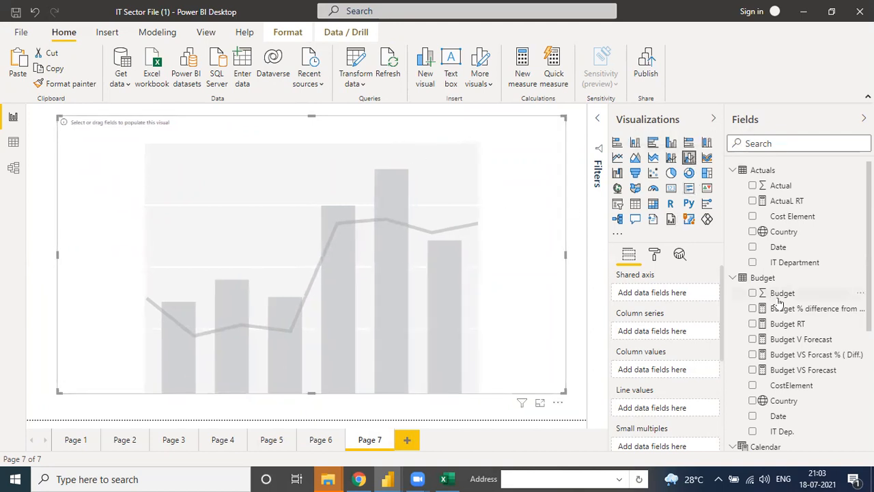
Put the Calendar Date on the chart's shared axis and remove the Day, Month and Quarter levels.
scroll(776, 379, down, 3)
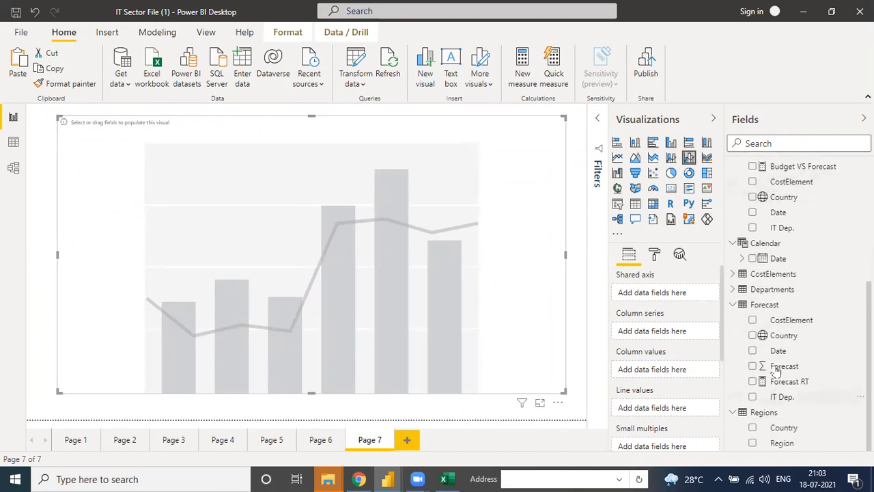
double_click(753, 259)
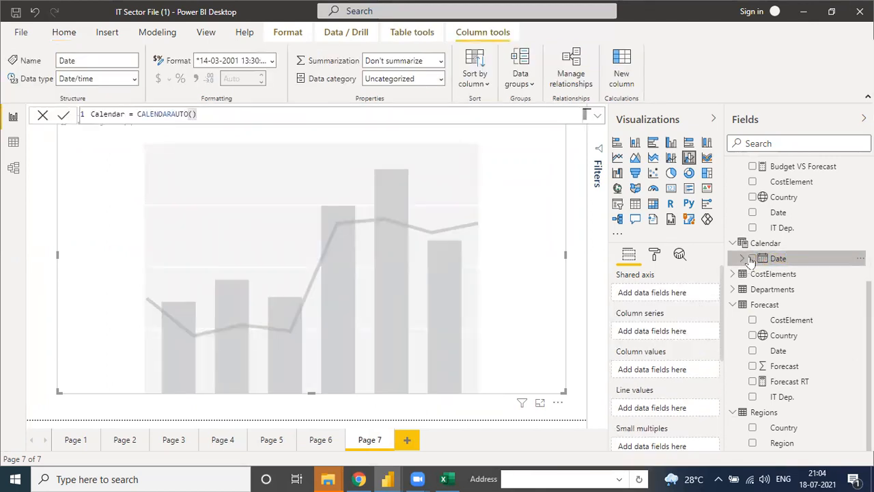
click(752, 258)
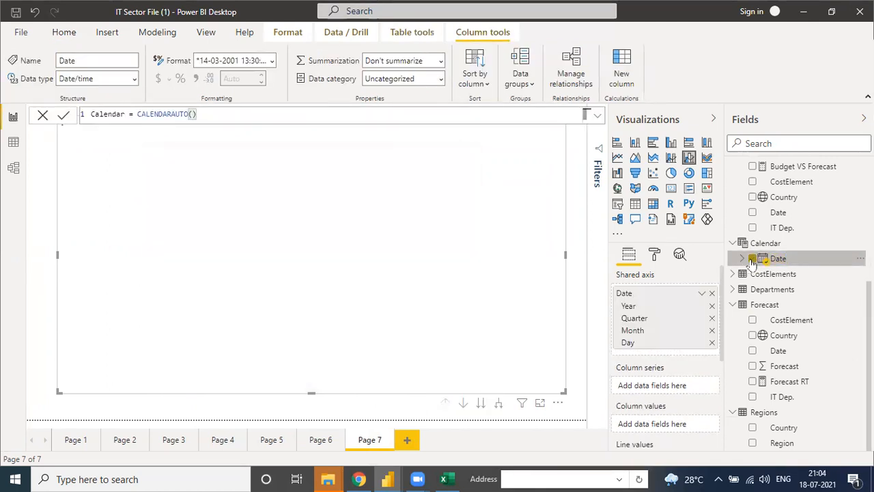
click(712, 343)
click(712, 330)
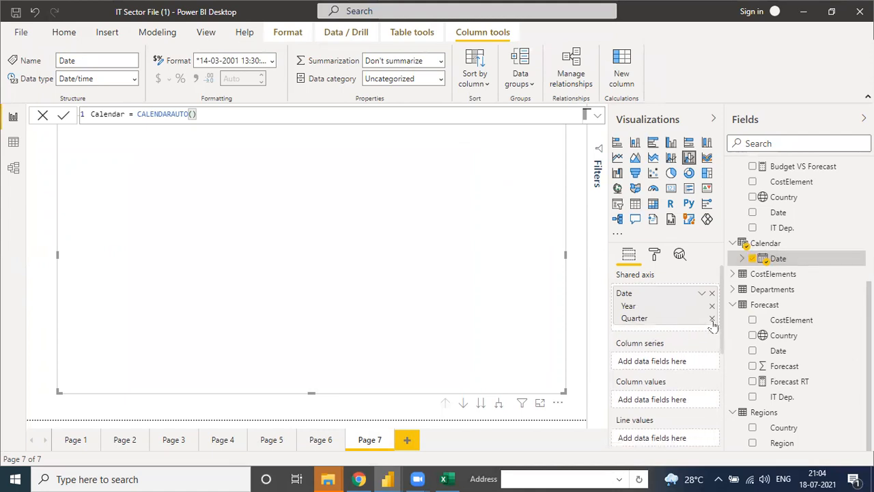
click(712, 319)
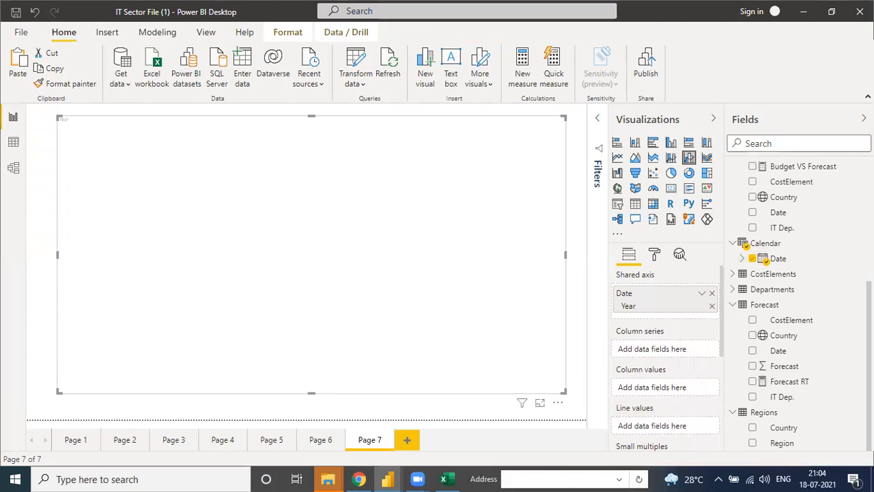
Assign Budget VS Forecast to the chart's column values and "Budget VS Forcast % ( Diff.)" to its line values.
scroll(799, 300, up, 1)
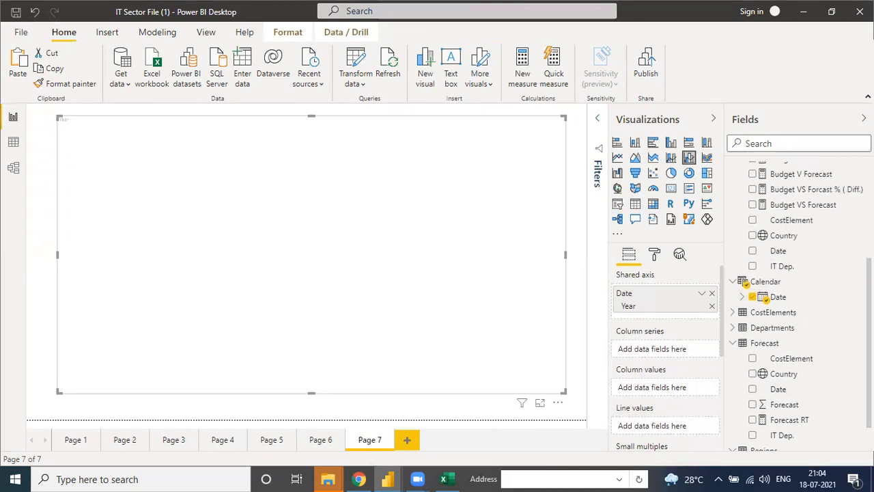
scroll(800, 251, up, 2)
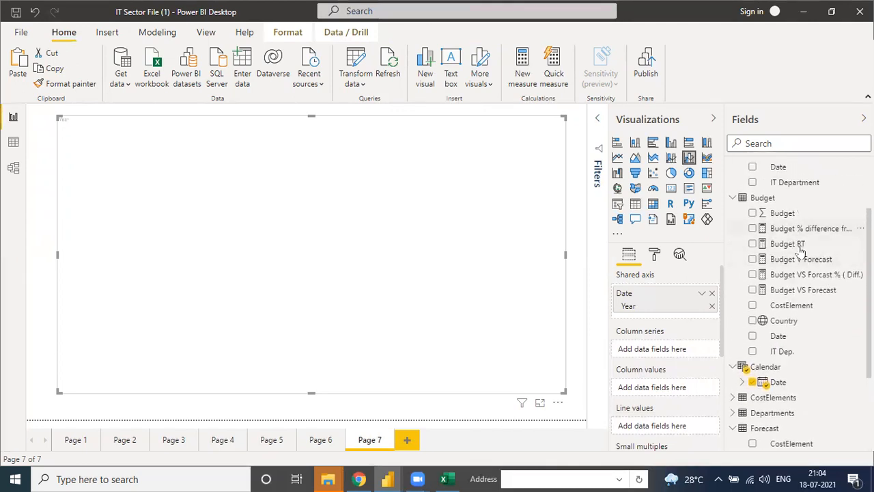
drag(810, 292, 680, 387)
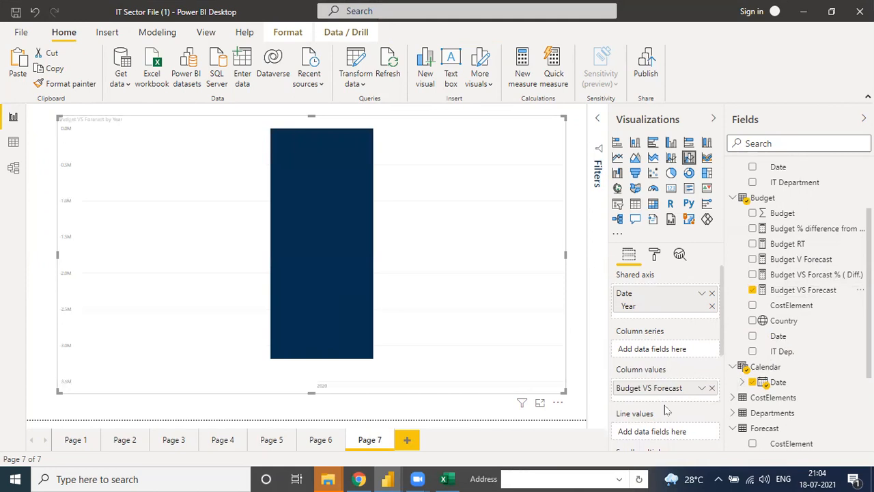
drag(802, 274, 672, 440)
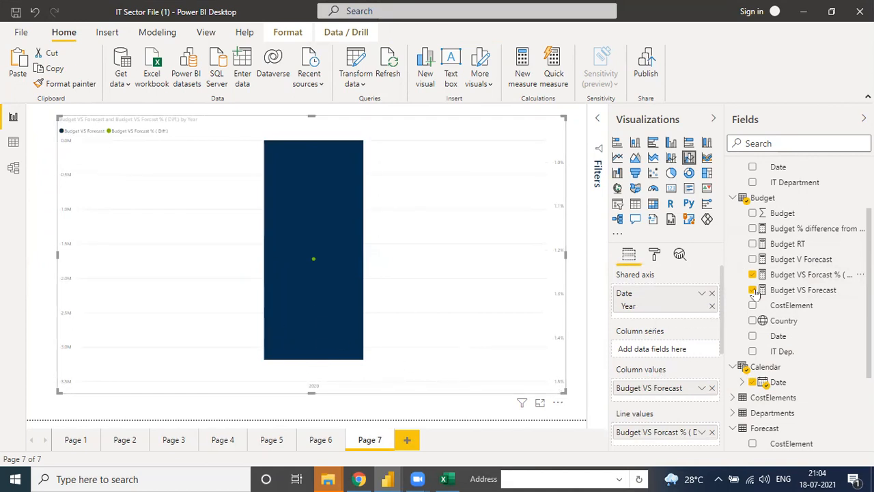
Replace the Year-only axis with the full Calendar Date hierarchy of Year, Quarter, Month and Day.
click(711, 293)
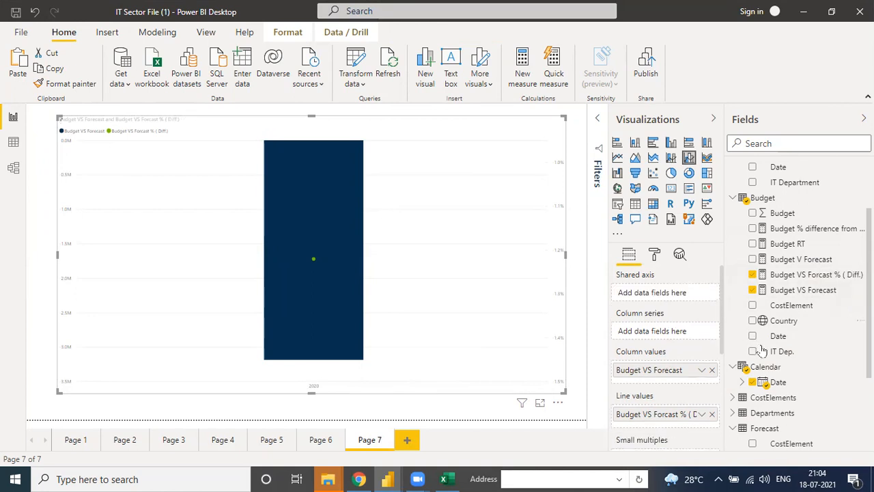
click(753, 383)
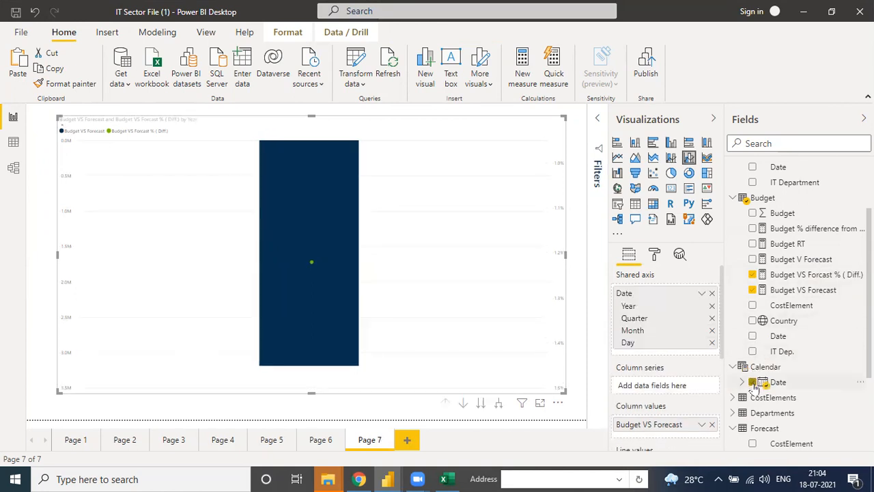
click(753, 383)
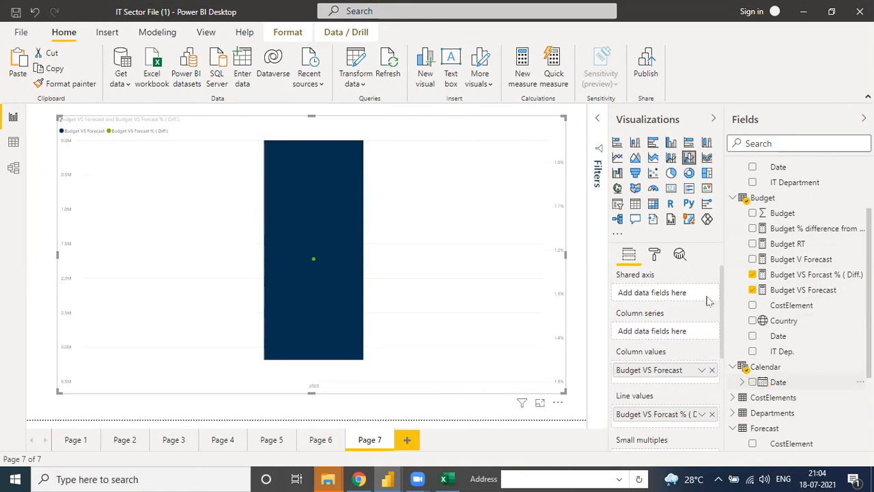
click(752, 381)
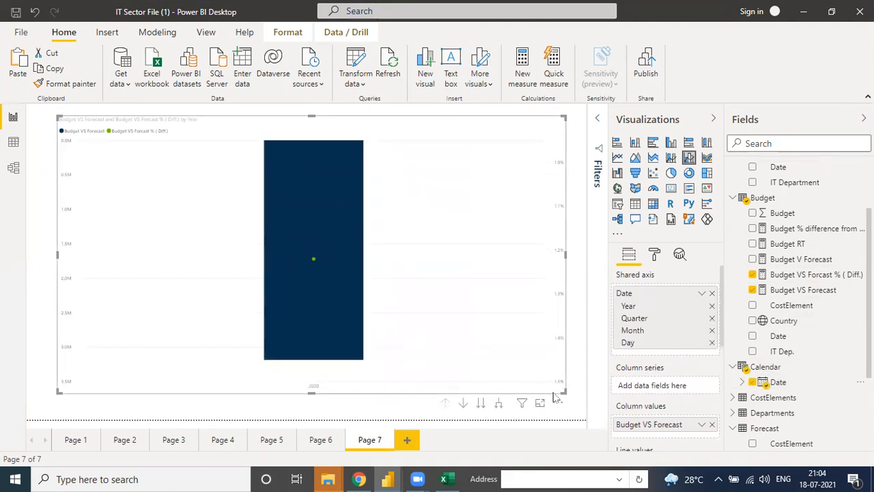
Go down the date hierarchy to the Month level and slightly enlarge the combo chart.
click(481, 403)
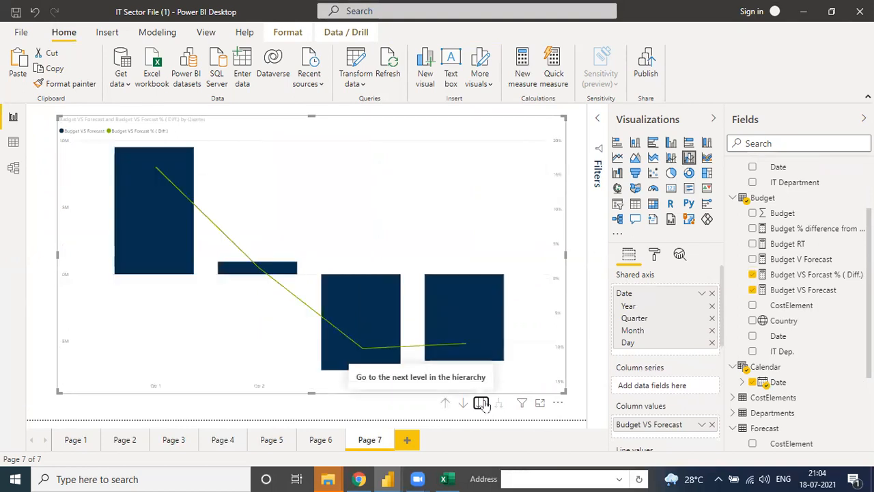
click(481, 403)
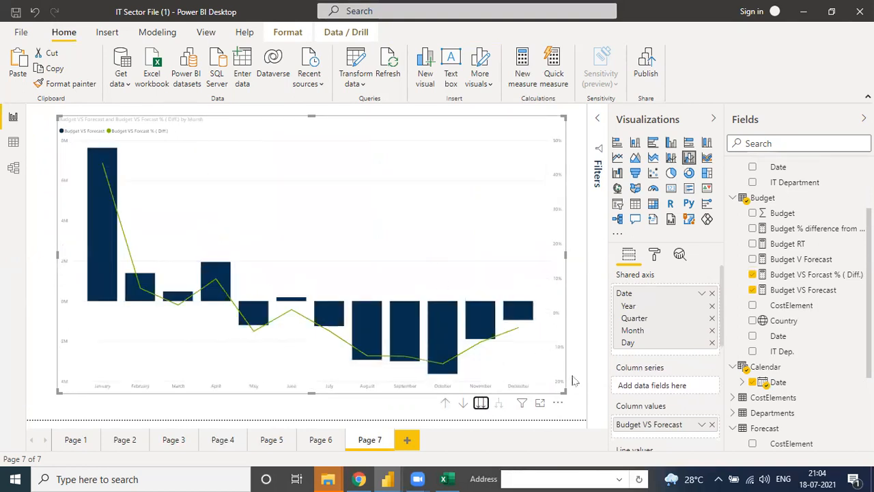
drag(562, 391, 575, 395)
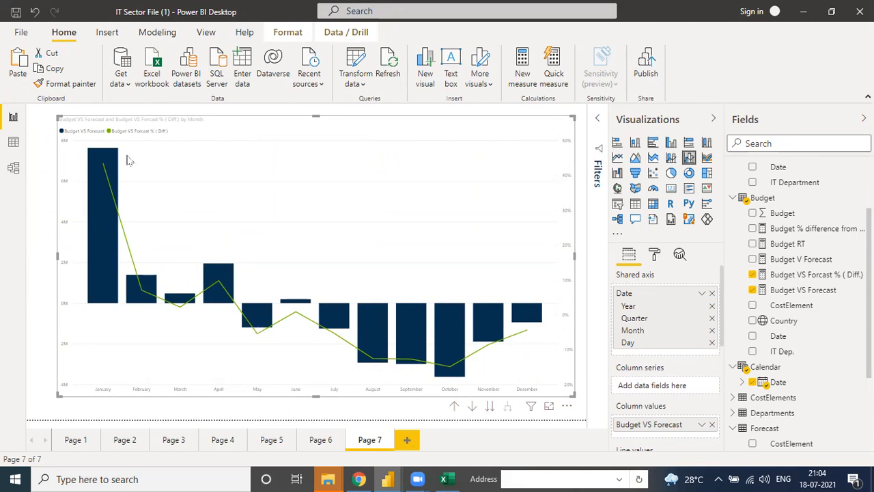
Analyze the monthly Budget VS Forecast chart to find where its distribution is different.
right_click(258, 331)
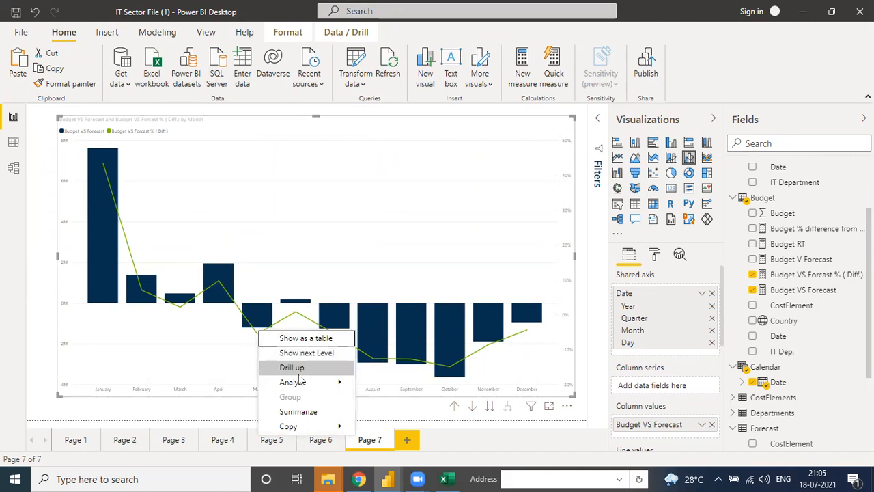
mouse_move(306, 383)
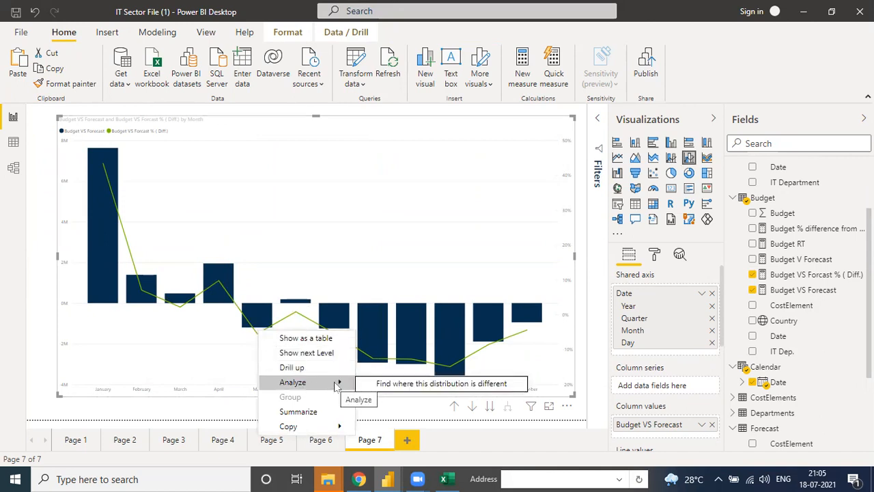
click(389, 384)
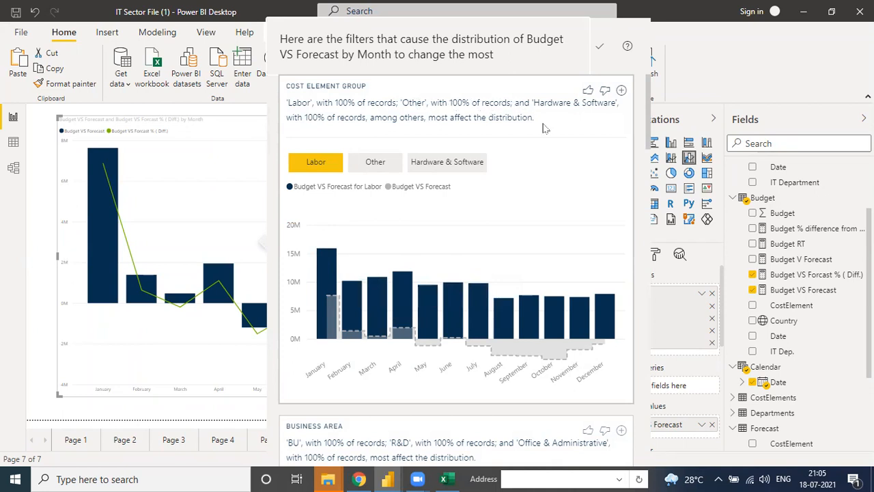
Review the cost element, business area, IT area, manager and department filters that affect the monthly Budget VS Forecast distribution most.
scroll(449, 220, down, 5)
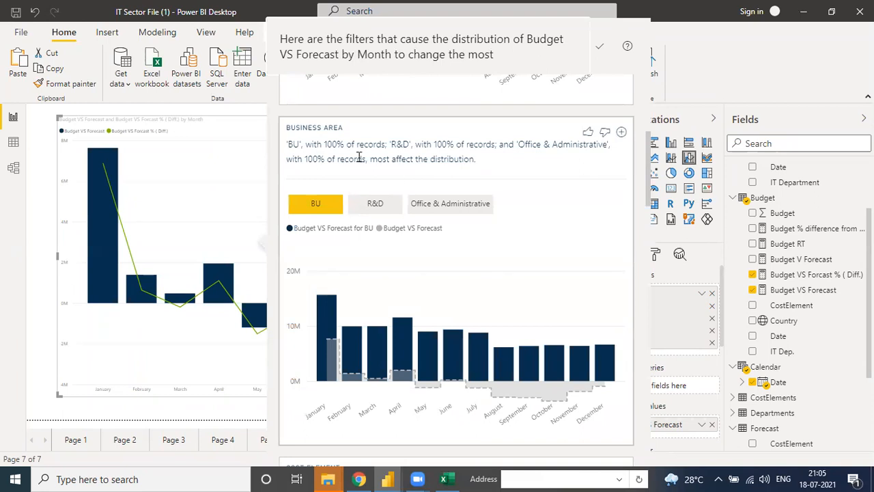
scroll(371, 171, up, 5)
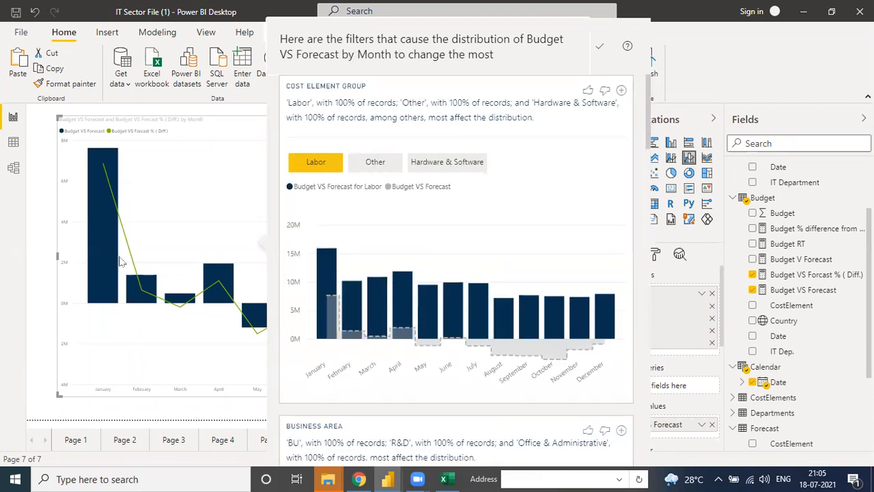
scroll(398, 197, down, 5)
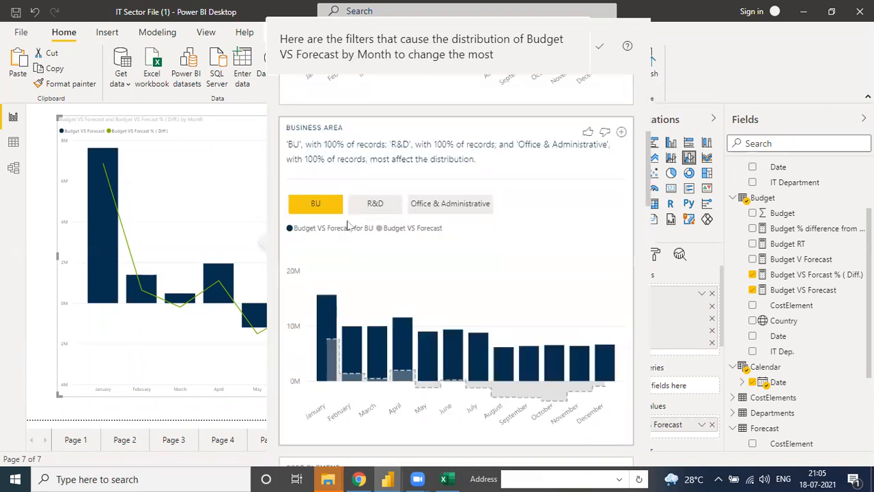
scroll(391, 239, down, 5)
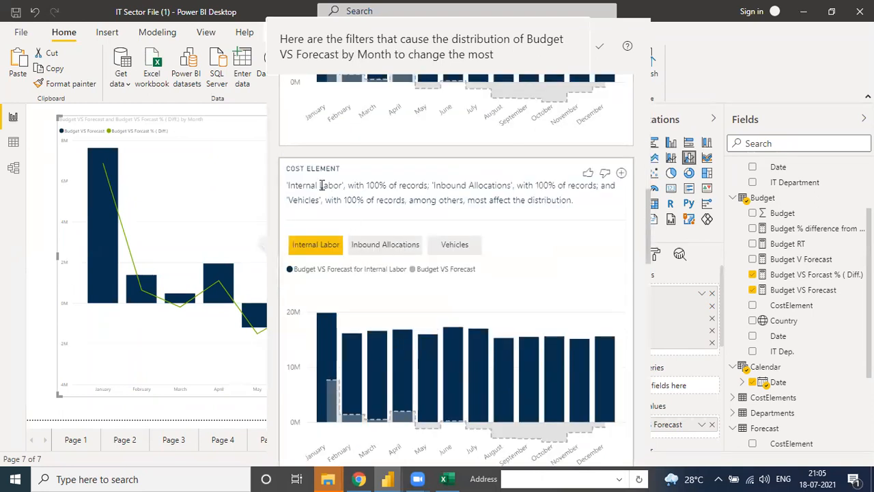
scroll(387, 266, down, 5)
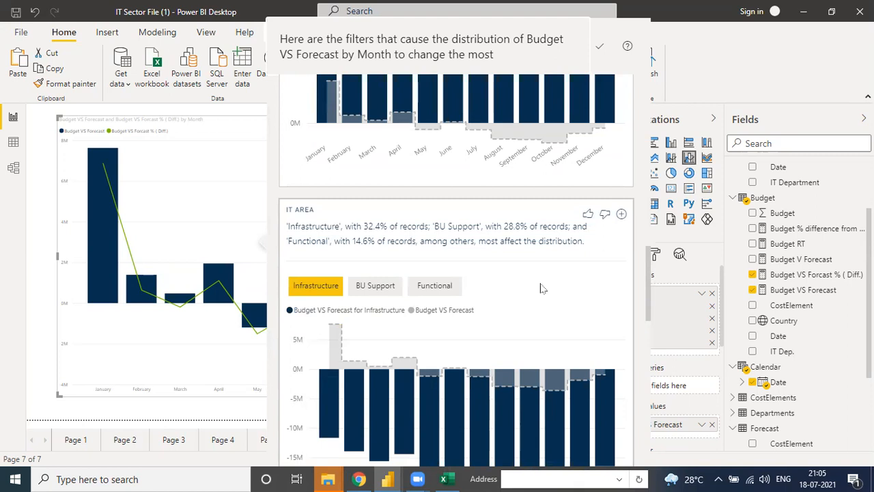
scroll(539, 288, down, 5)
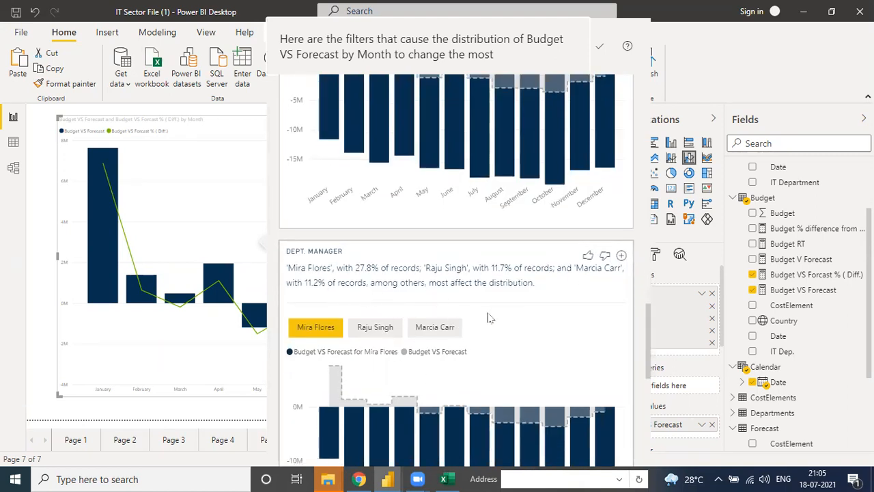
scroll(489, 320, down, 5)
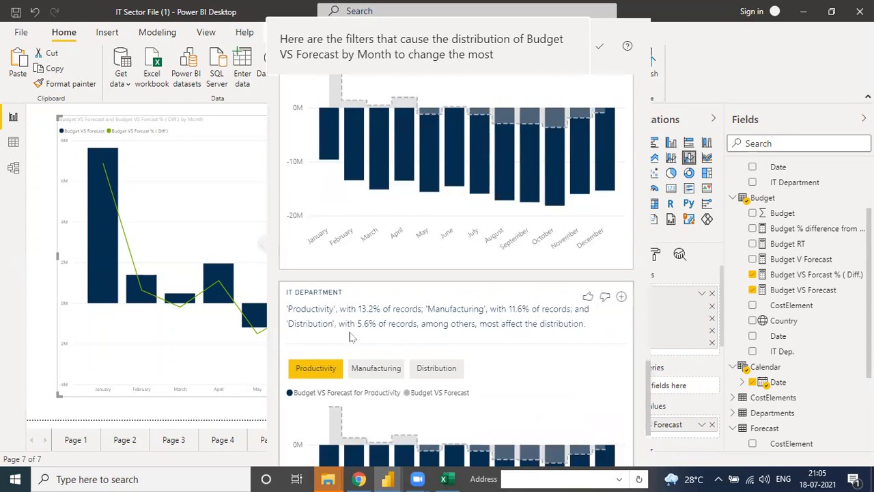
Compare the Manufacturing and Productivity results in the IT Department insight, and close the analysis.
click(379, 370)
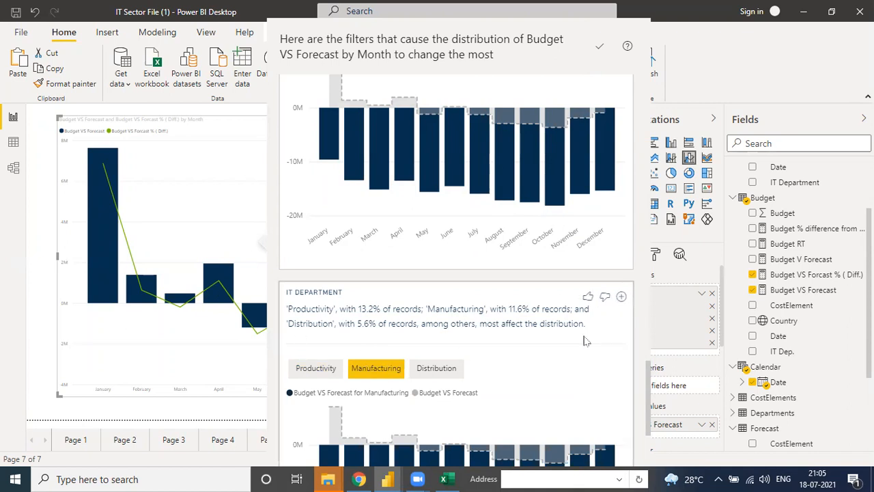
scroll(506, 323, down, 3)
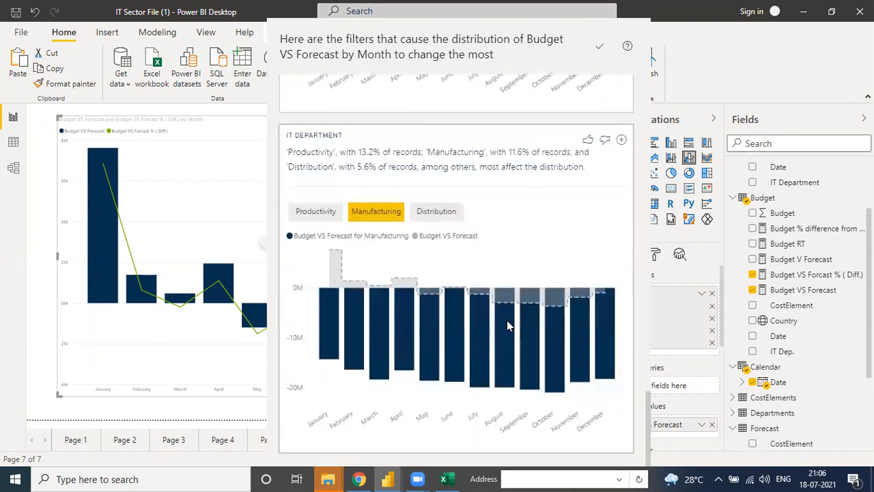
click(320, 211)
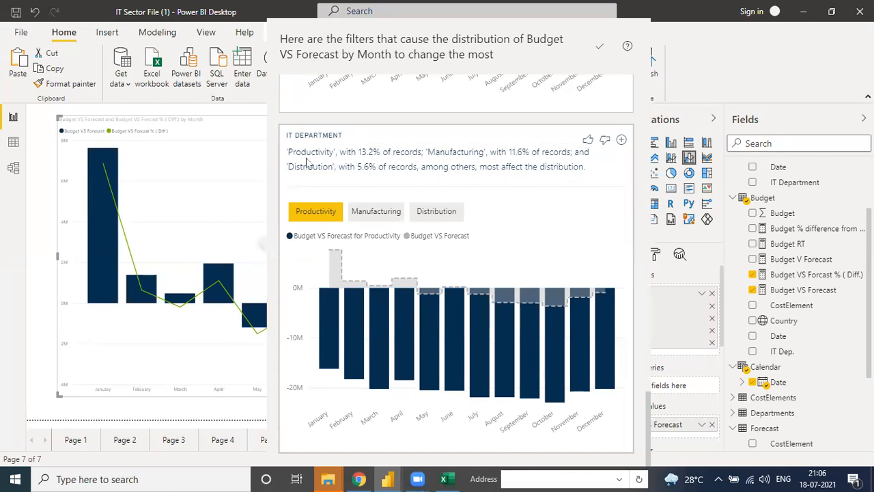
click(212, 158)
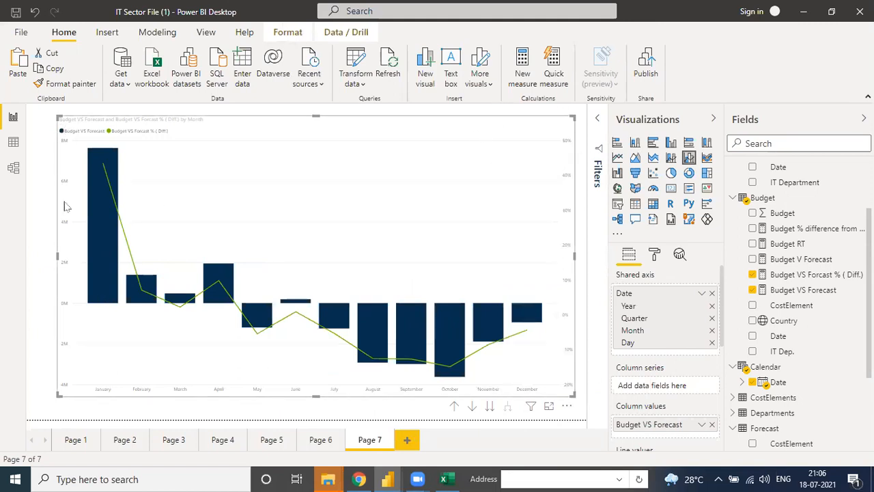
Turn on data labels for the monthly Budget VS Forecast combo chart.
click(654, 256)
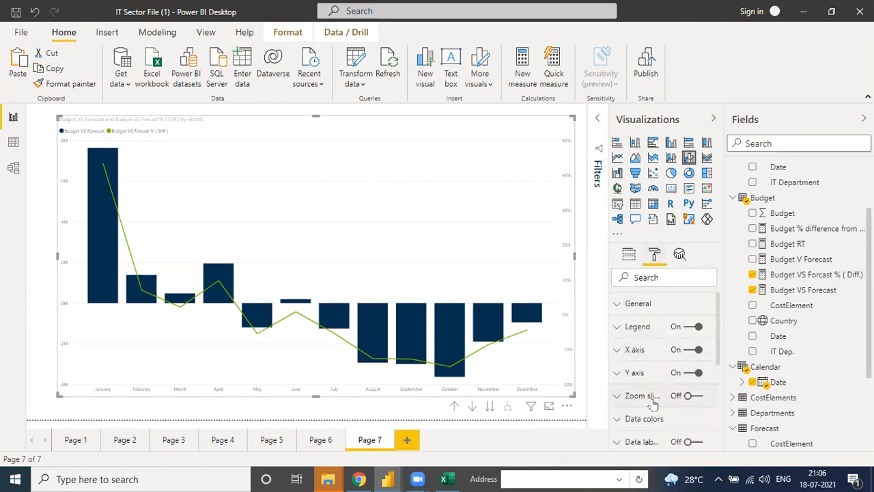
scroll(666, 403, down, 5)
drag(719, 392, 724, 338)
click(693, 360)
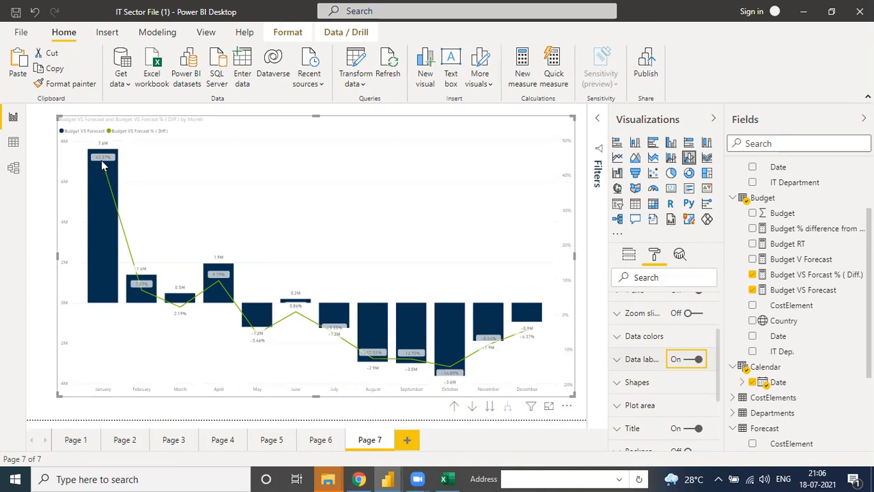
mouse_move(102, 167)
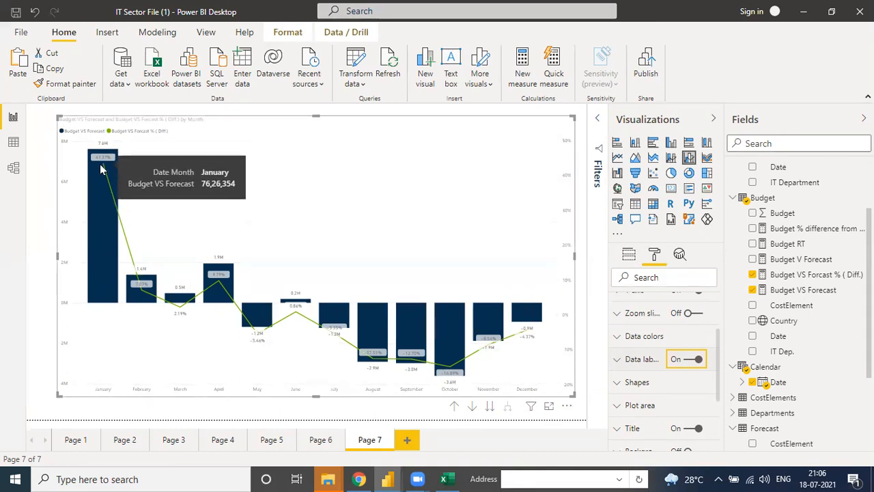
mouse_move(144, 299)
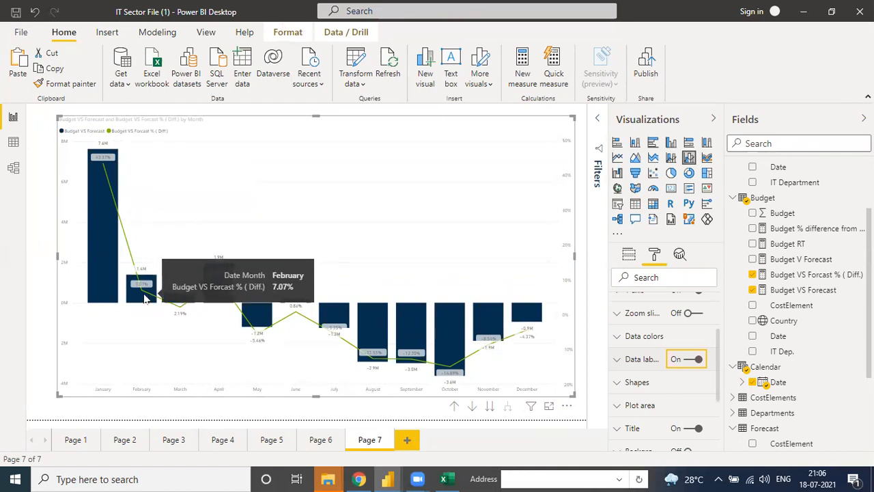
mouse_move(187, 307)
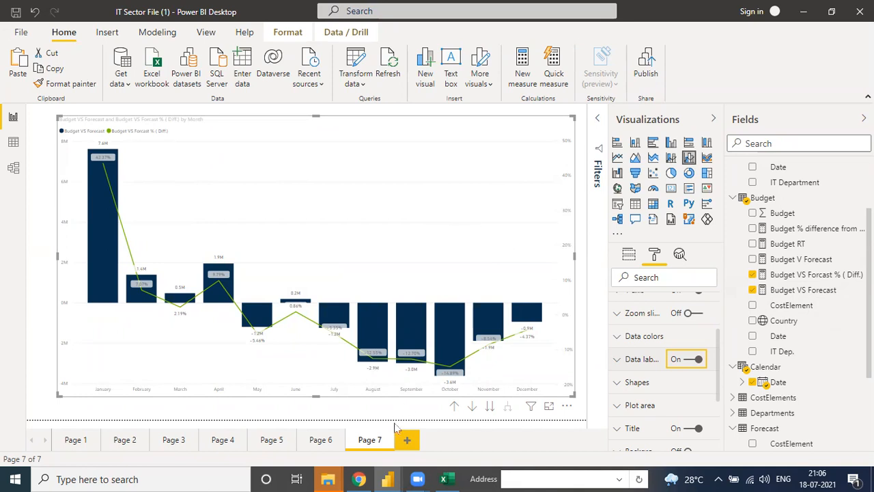
Add a new report page and inspect the Page 1 dashboard's Region slicer, gauge and cost element group bar chart.
click(408, 440)
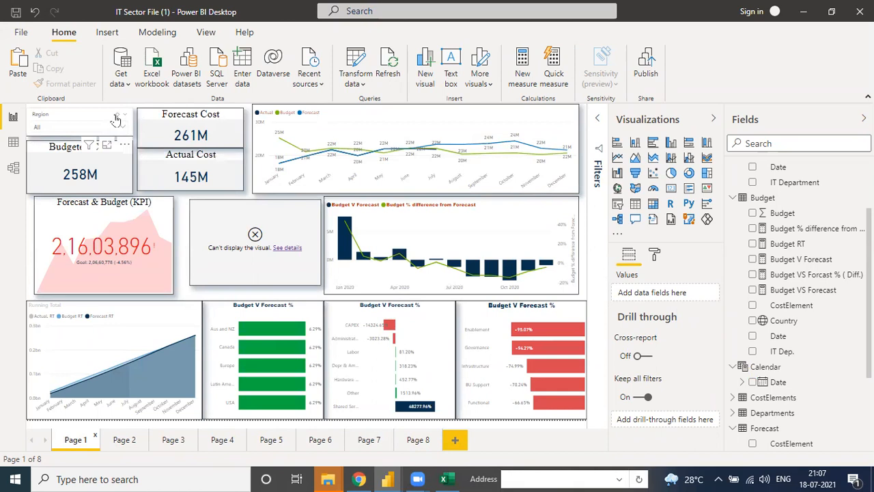
click(116, 120)
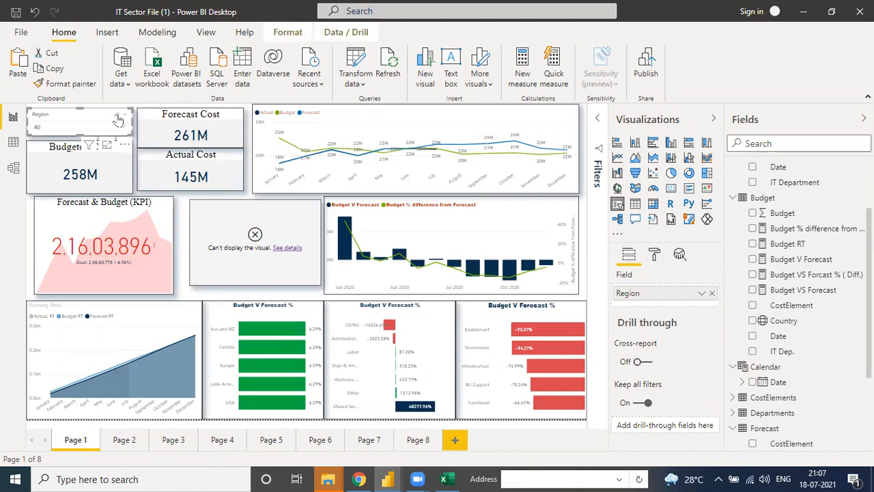
click(423, 326)
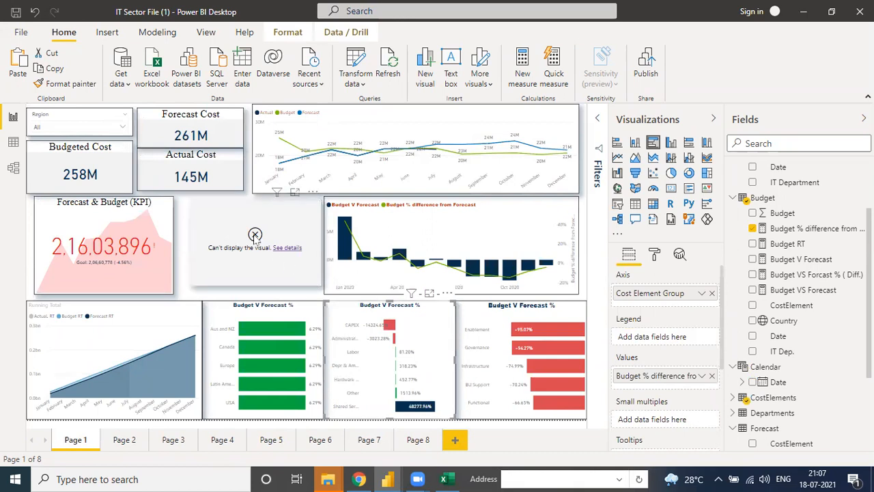
click(255, 235)
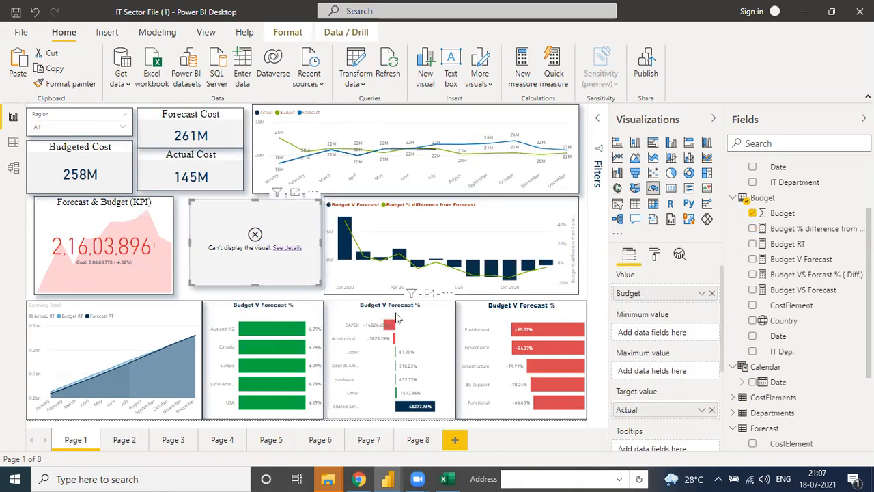
click(435, 332)
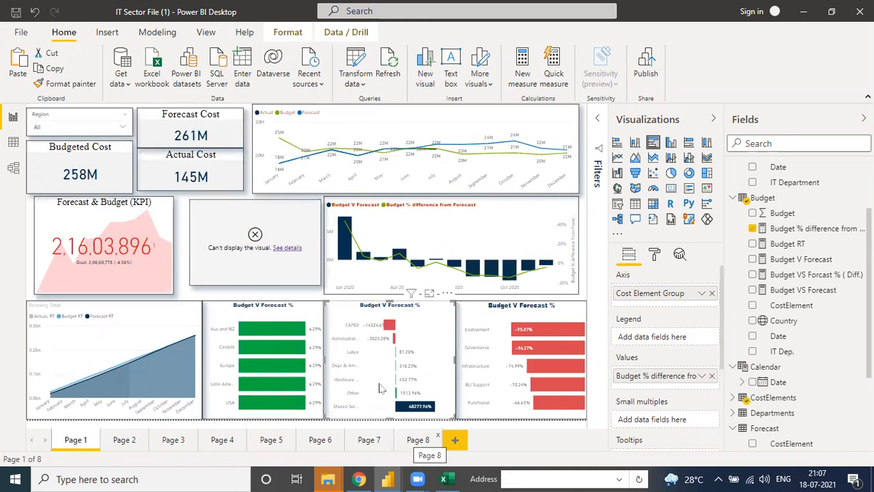
Insert a clustered bar chart on the blank Page 8, enlarge it and move it towards the upper part of the page.
click(418, 439)
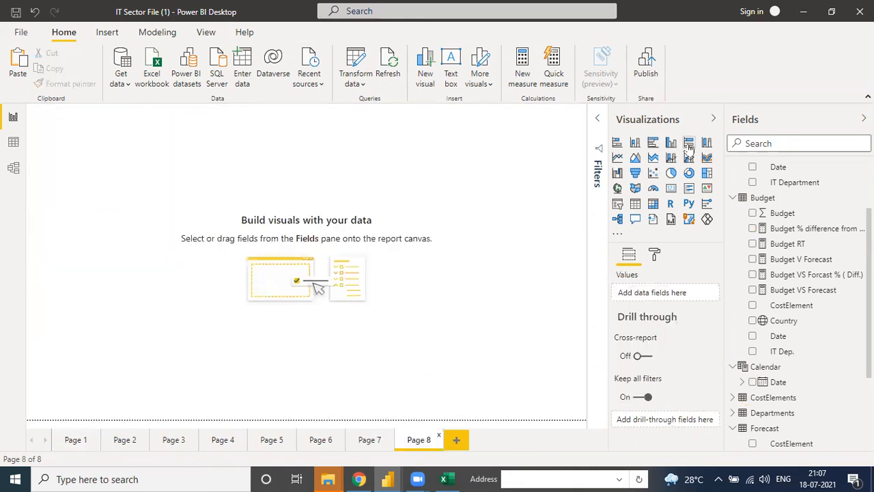
click(654, 142)
drag(107, 152, 183, 208)
drag(227, 281, 363, 371)
drag(264, 176, 273, 155)
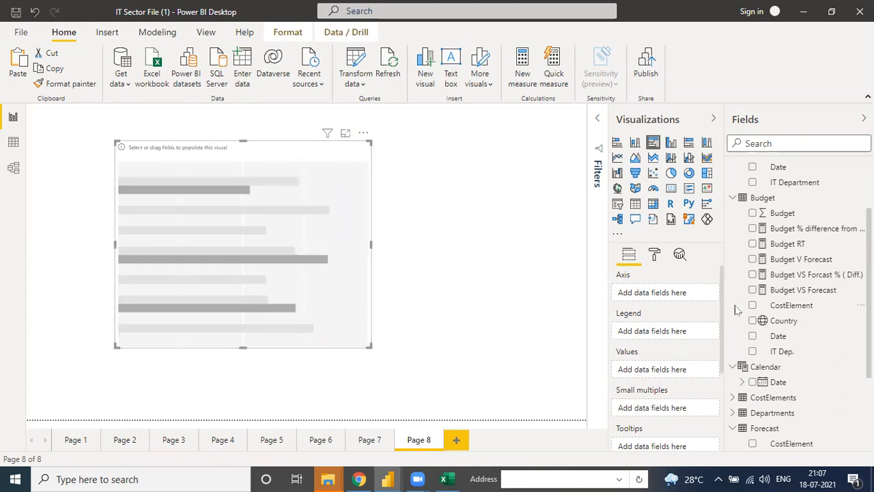
Assign Cost Element Group from the CostElements table to the bar chart's axis.
scroll(784, 365, down, 3)
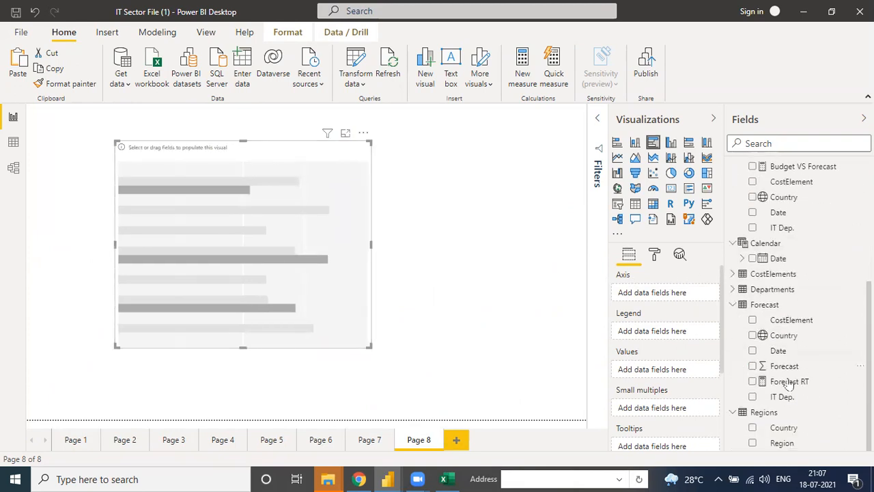
click(738, 274)
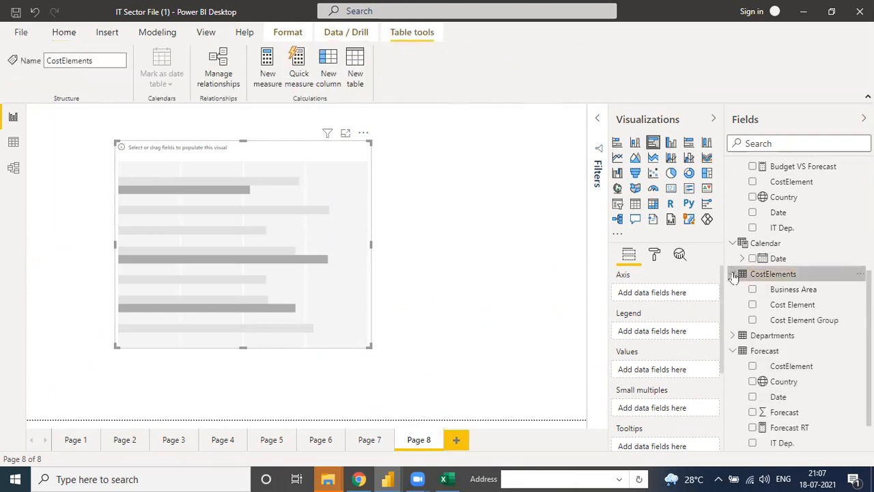
drag(800, 318, 638, 300)
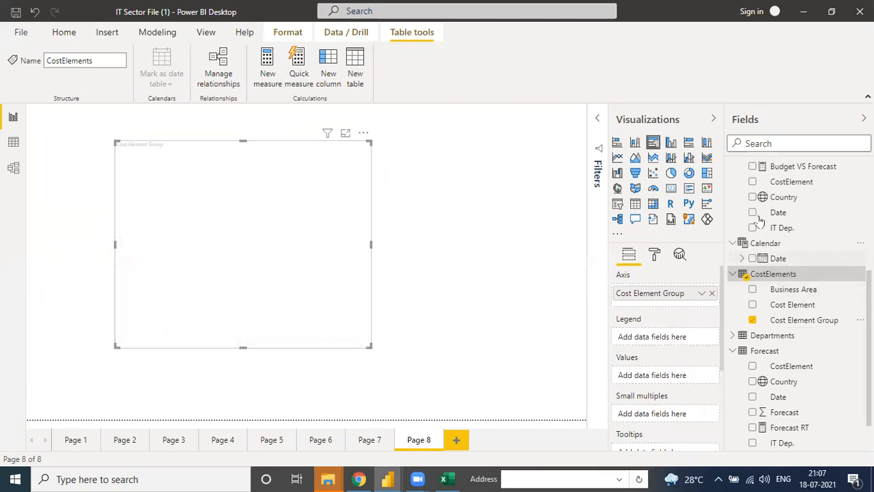
Assign "Budget VS Forcast % ( Diff.)" to the bar chart's values and enlarge the chart.
scroll(775, 236, up, 4)
scroll(796, 328, up, 1)
scroll(785, 348, down, 6)
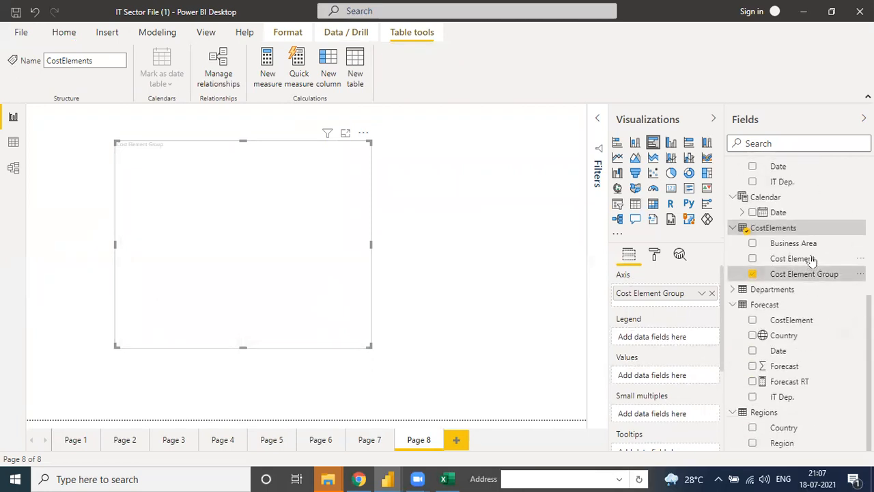
scroll(793, 287, up, 5)
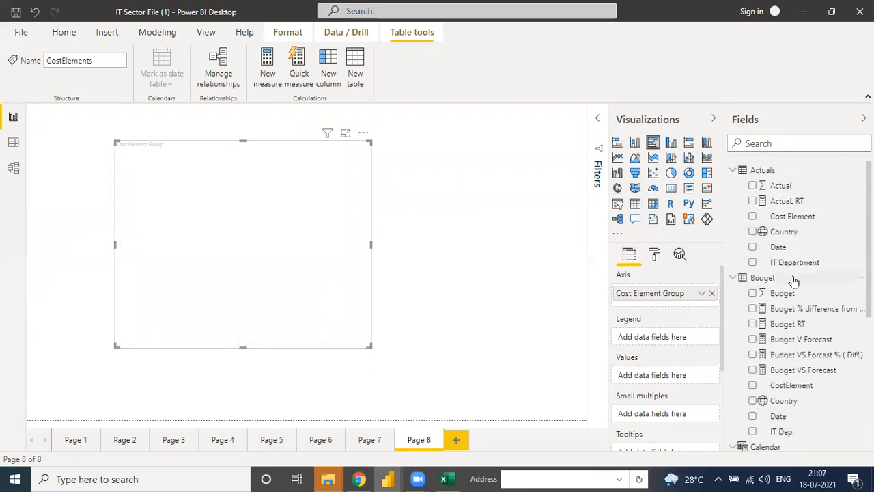
drag(811, 355, 672, 375)
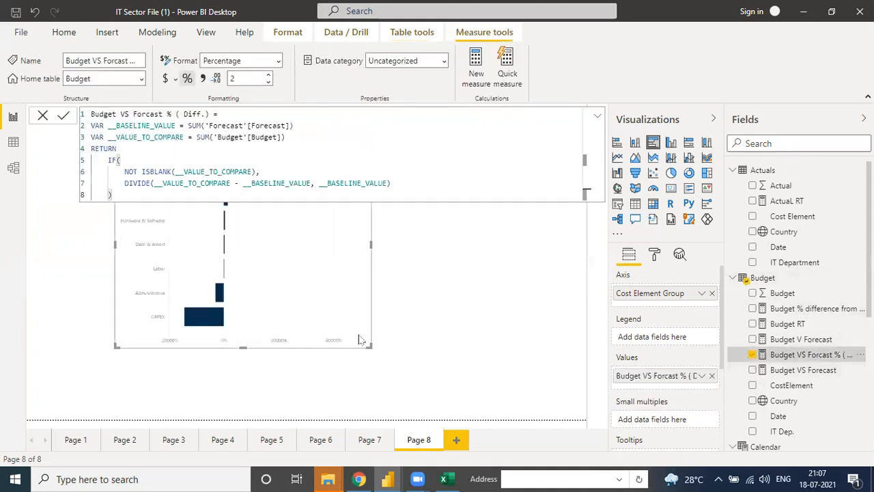
drag(369, 346, 438, 373)
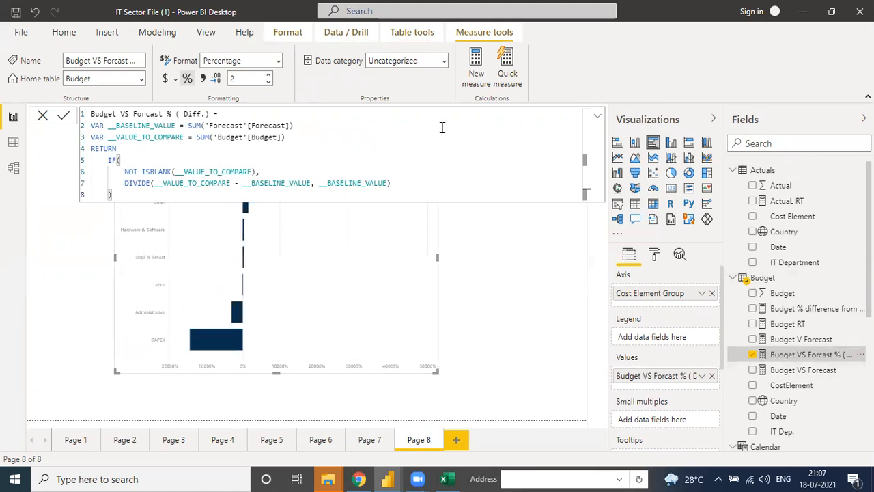
Collapse the measure's formula and sort the bar chart in ascending order.
click(598, 116)
click(430, 136)
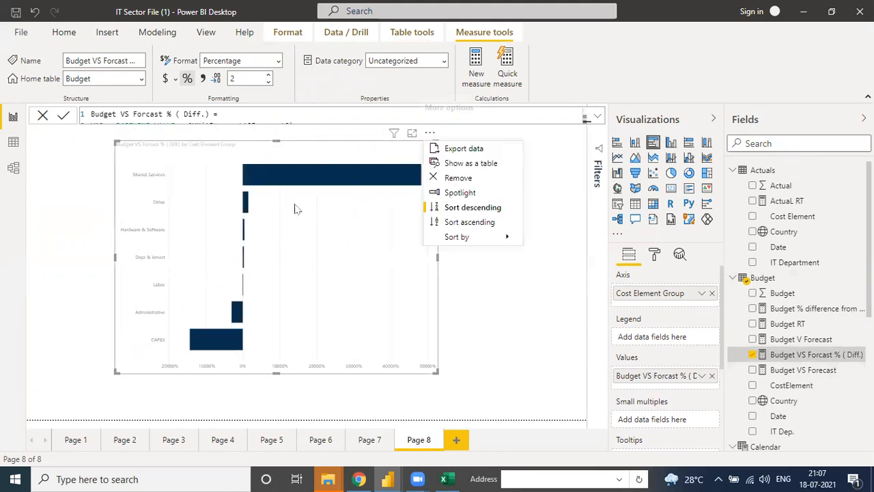
click(325, 232)
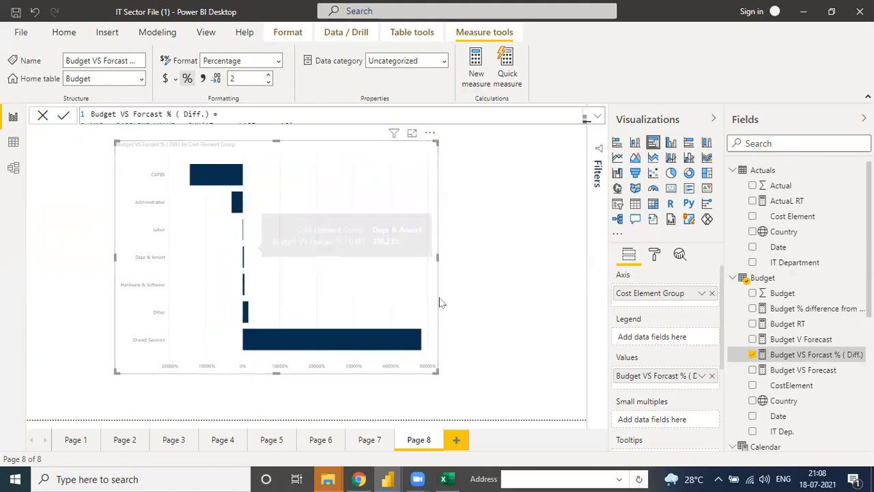
Show the data color formatting options of the bar chart.
click(654, 254)
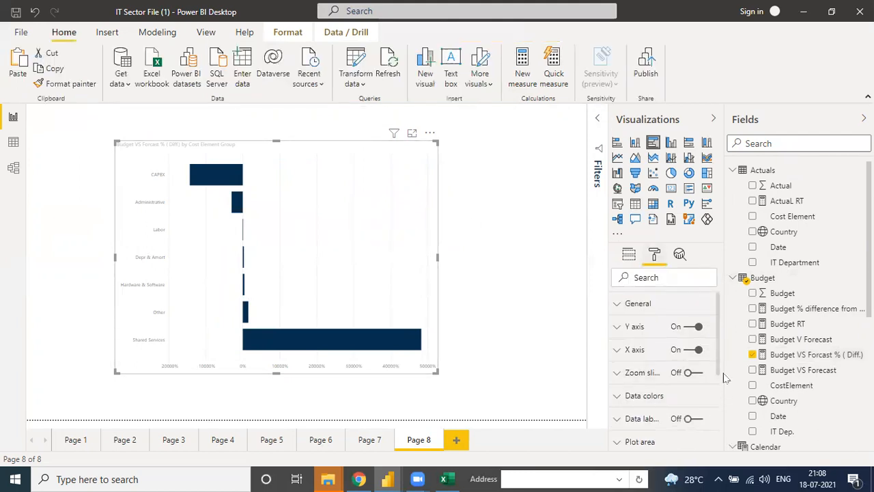
scroll(719, 372, down, 2)
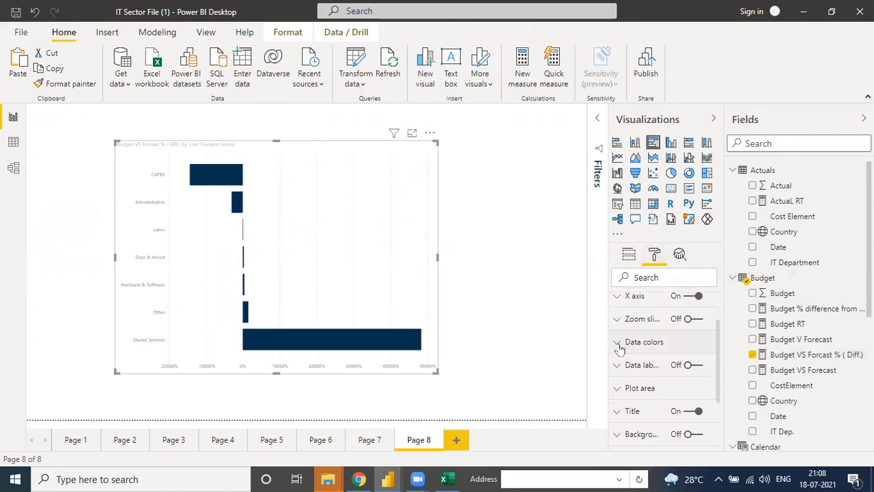
click(618, 342)
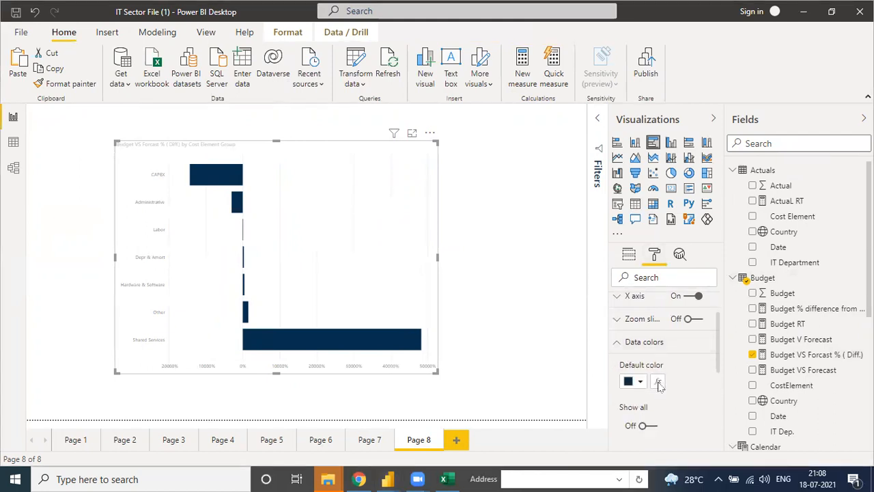
Format the bars' default color by rules based on the sum of Budget, with the first rule colored red.
click(658, 383)
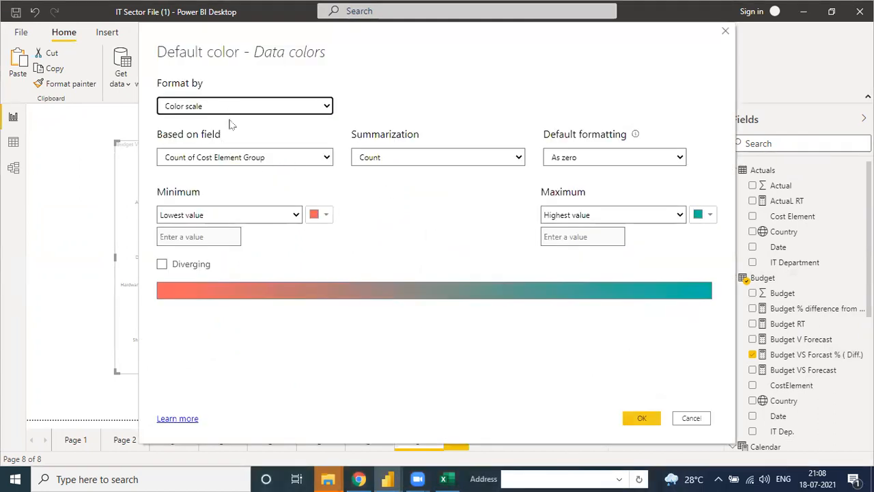
click(232, 159)
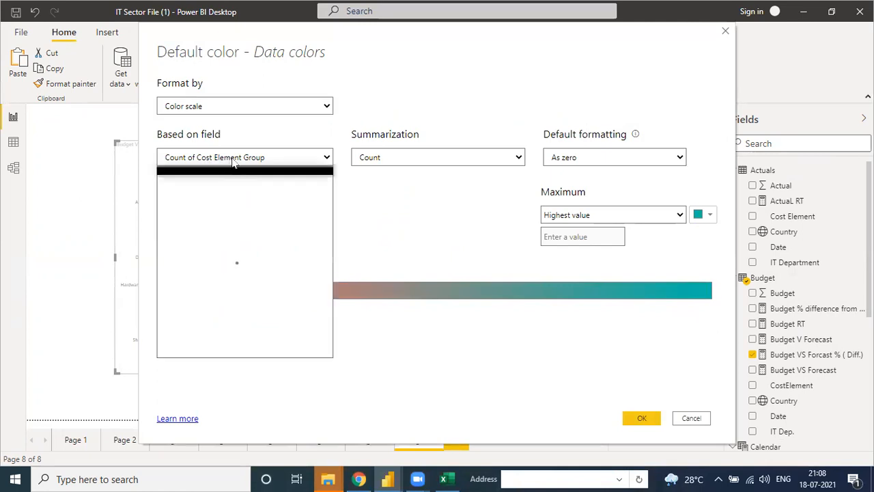
click(241, 109)
click(221, 134)
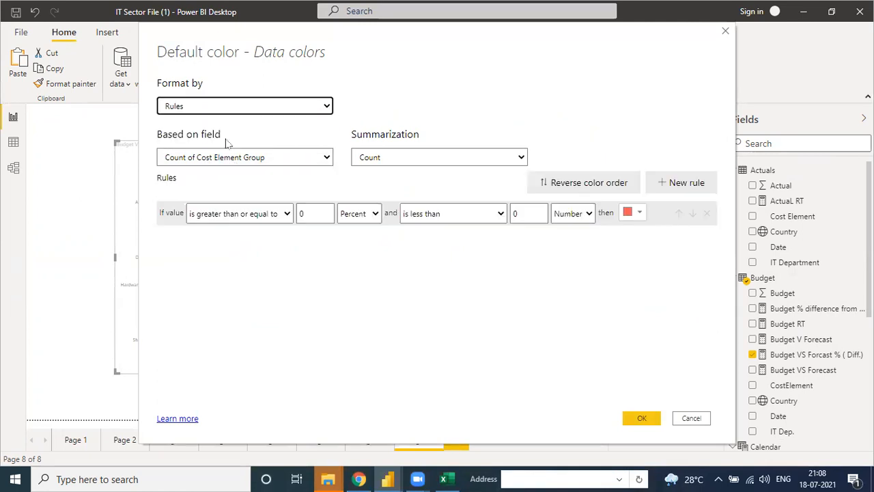
click(263, 160)
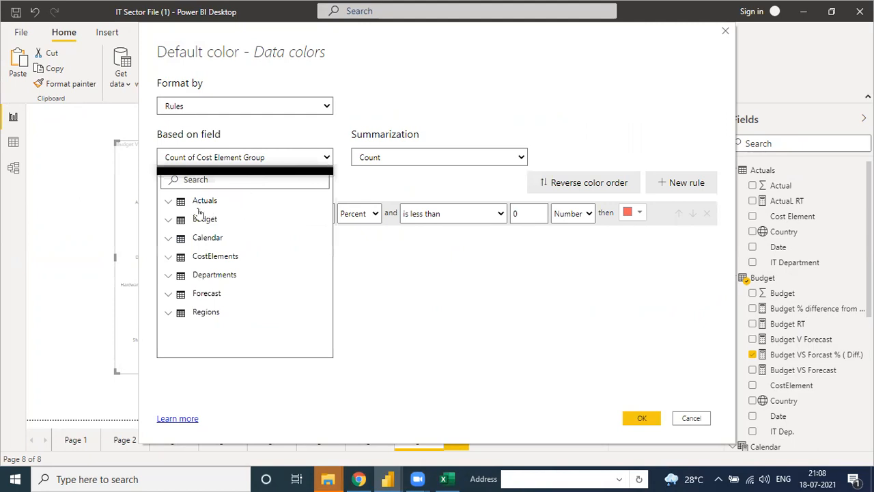
click(169, 222)
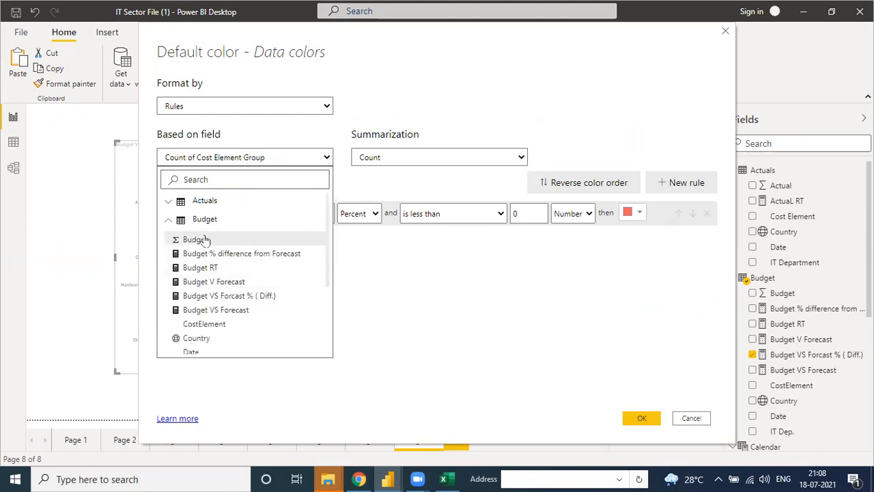
click(204, 220)
click(168, 222)
click(195, 241)
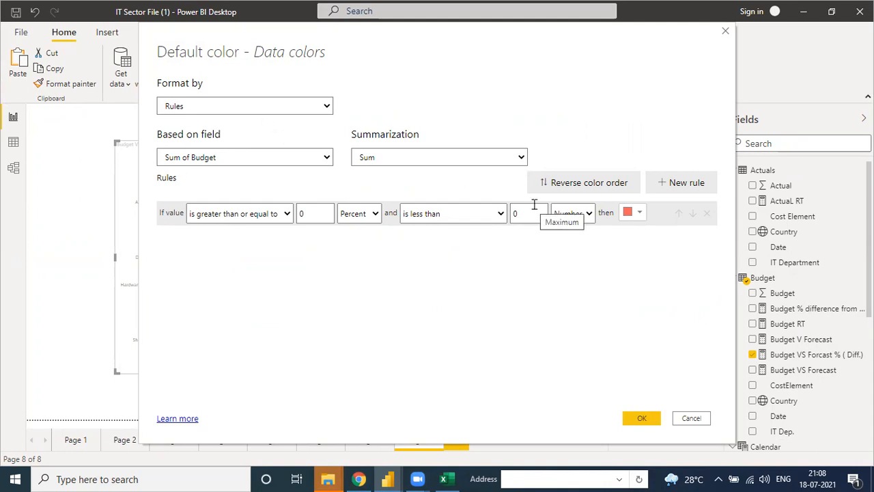
click(635, 214)
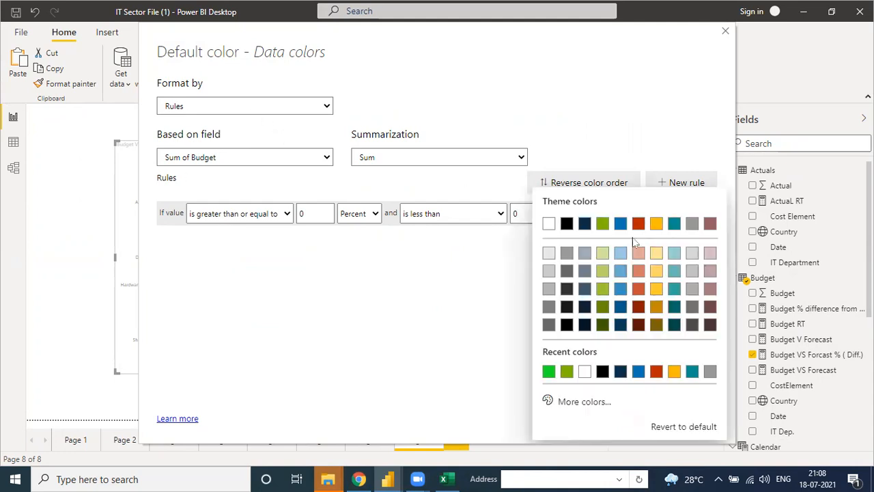
click(656, 371)
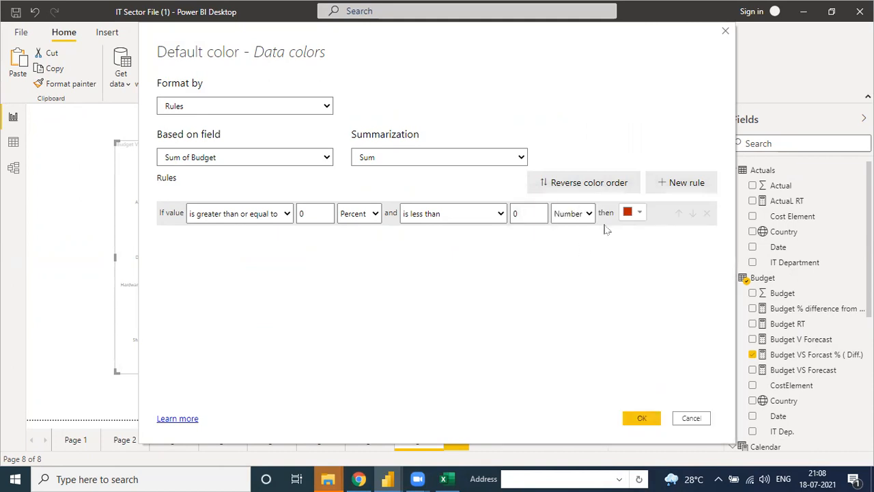
Add a second color rule that makes values from 0 to less than 100 percent green, and apply the rules.
click(676, 183)
click(323, 239)
click(535, 239)
key(BackSpace)
text(100)
click(572, 239)
click(566, 265)
click(640, 239)
click(585, 207)
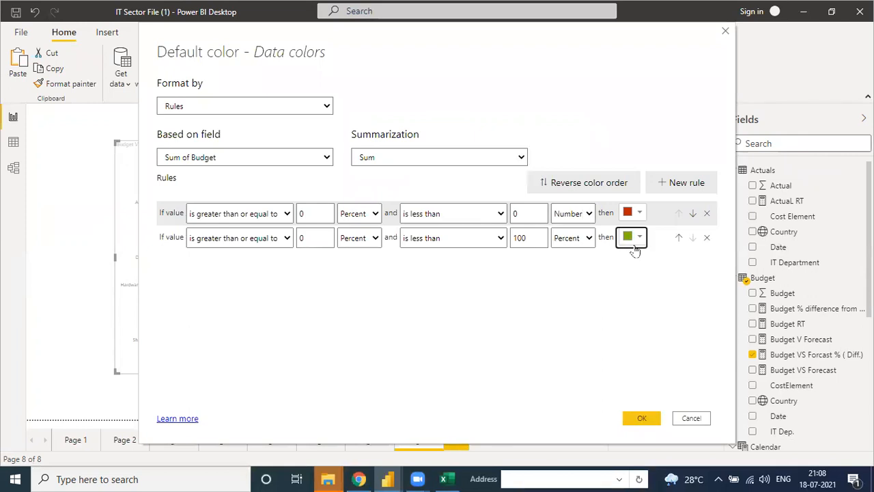
click(633, 239)
click(552, 209)
click(642, 418)
Make the bar chart slightly wider and shorter, and clear its rule-based bar colors.
drag(439, 374, 445, 360)
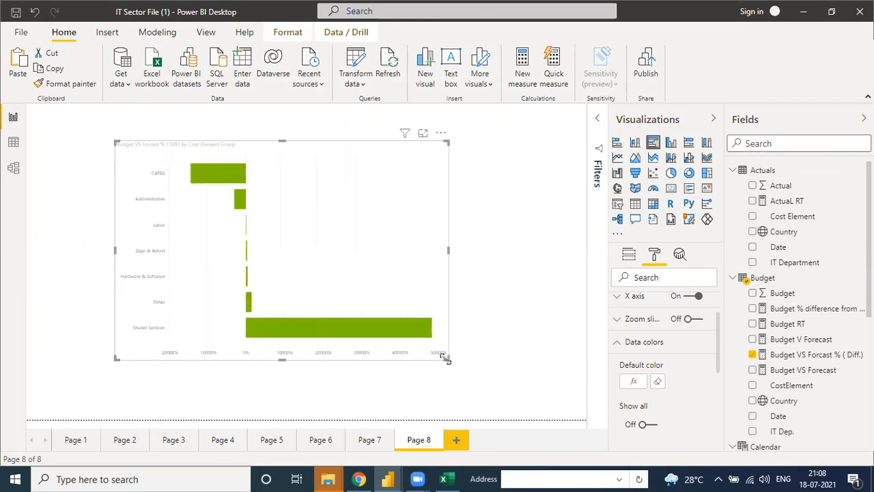
click(657, 380)
click(657, 382)
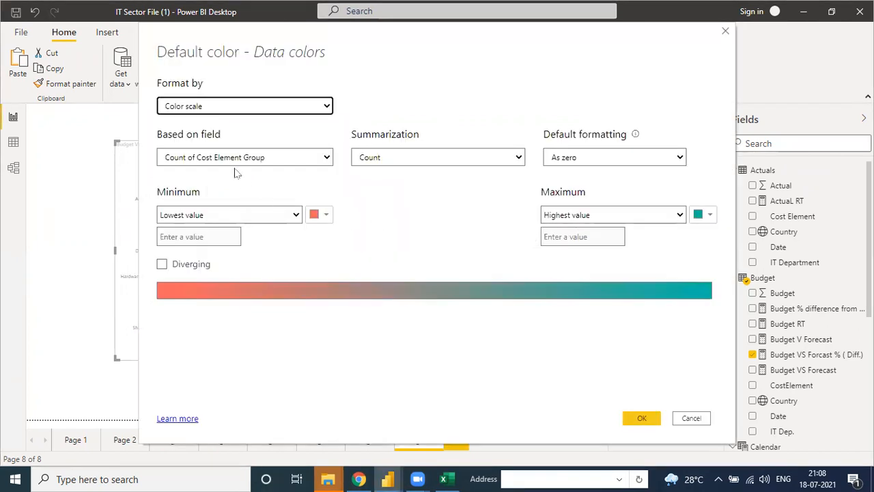
click(226, 159)
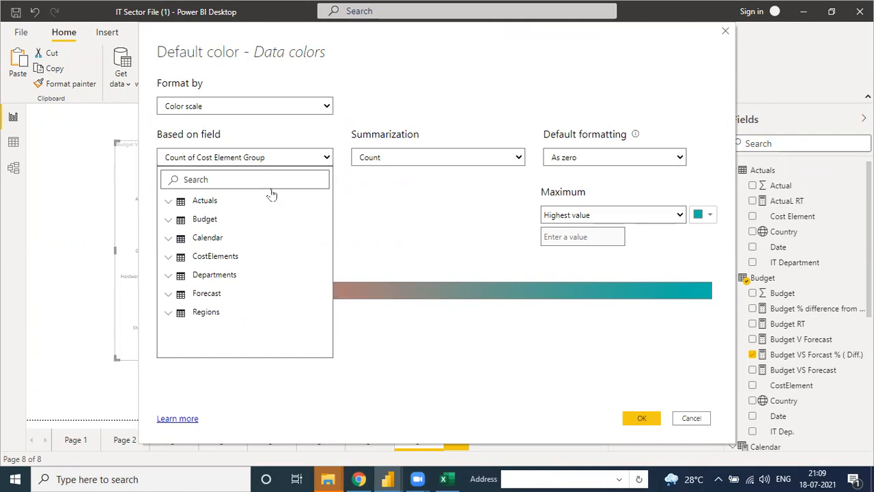
click(690, 418)
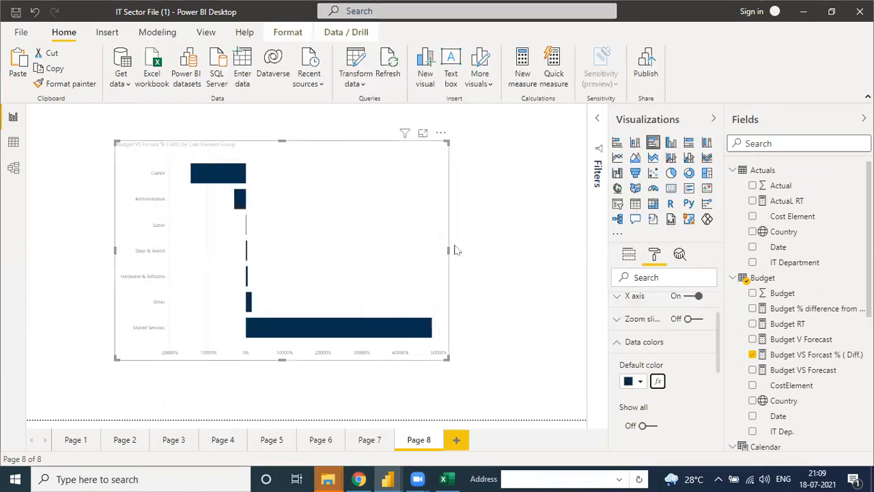
Apply a color scale by count of Cost Element Group from light mauve to teal to the bars, and widen the chart slightly.
click(658, 381)
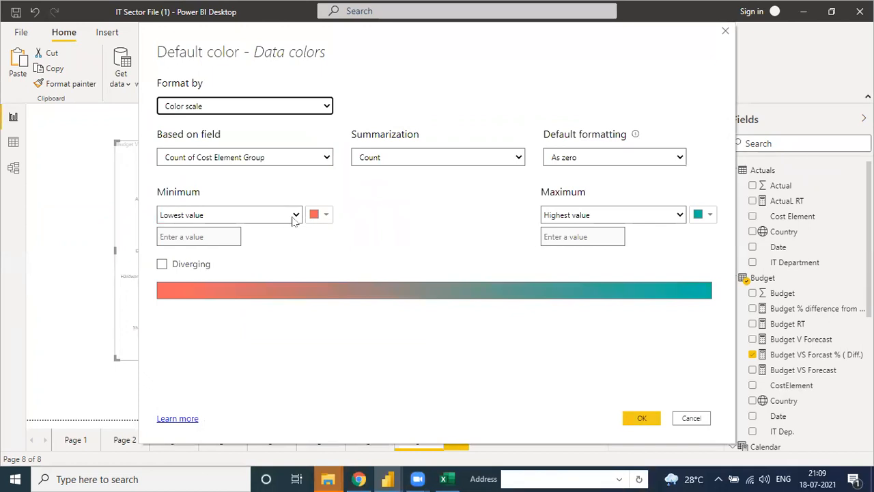
click(317, 217)
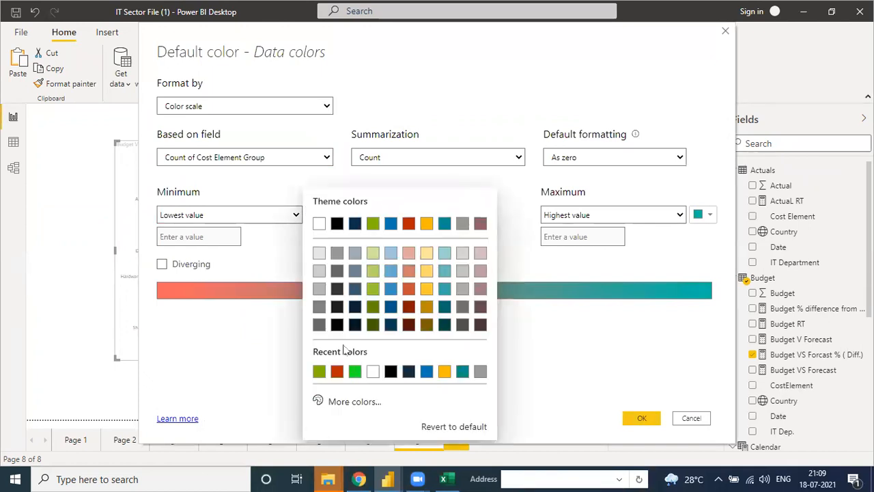
click(374, 255)
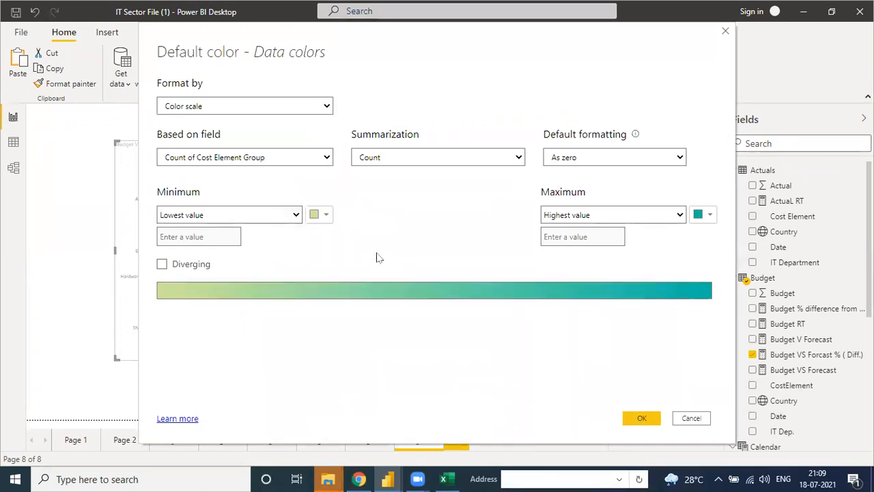
click(326, 217)
click(479, 257)
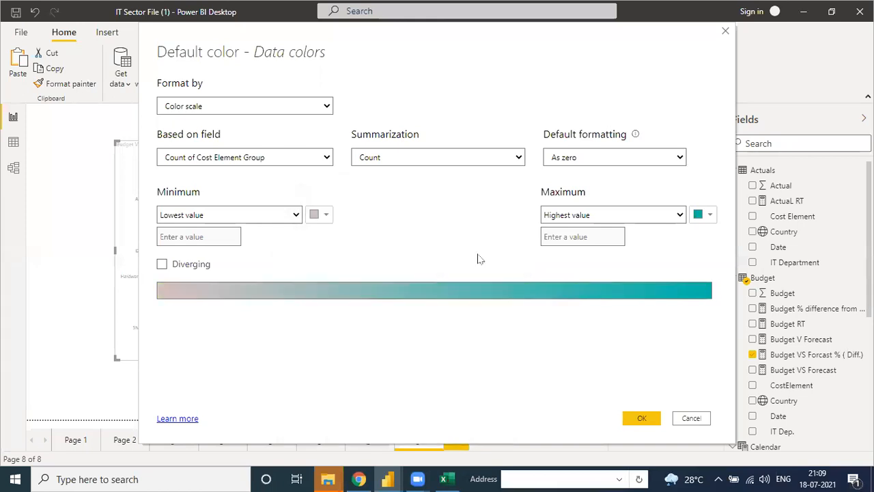
click(700, 215)
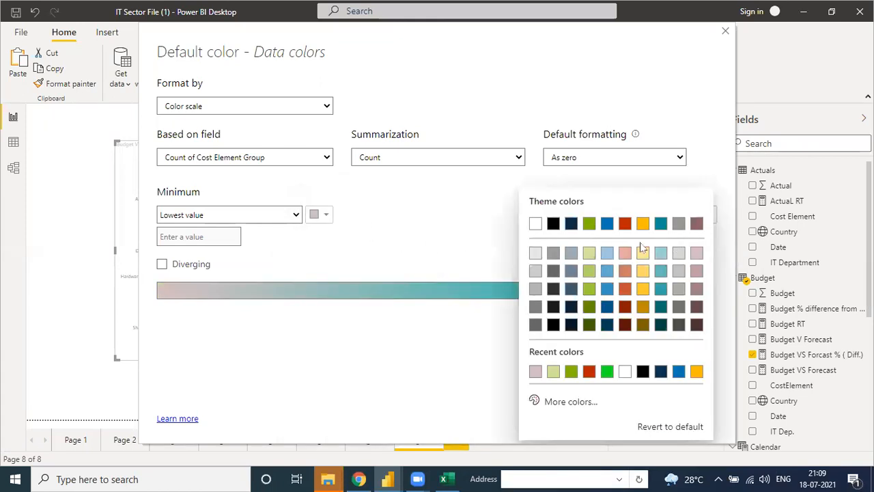
click(659, 226)
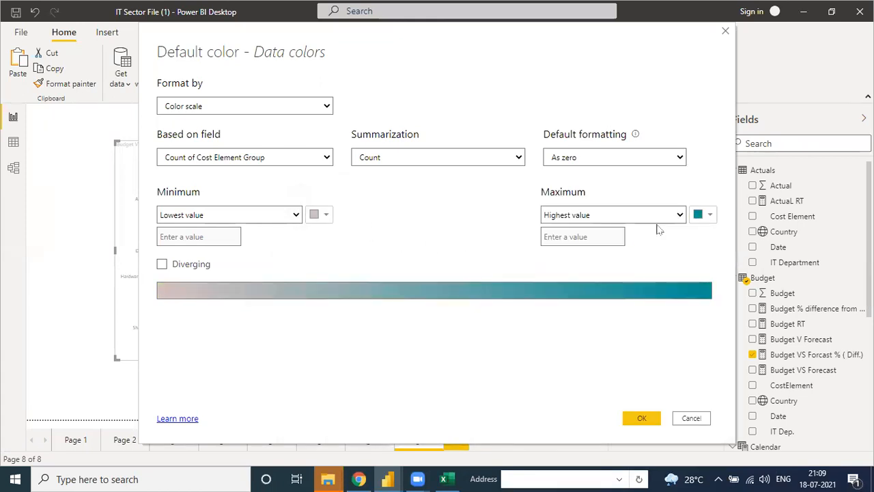
click(633, 415)
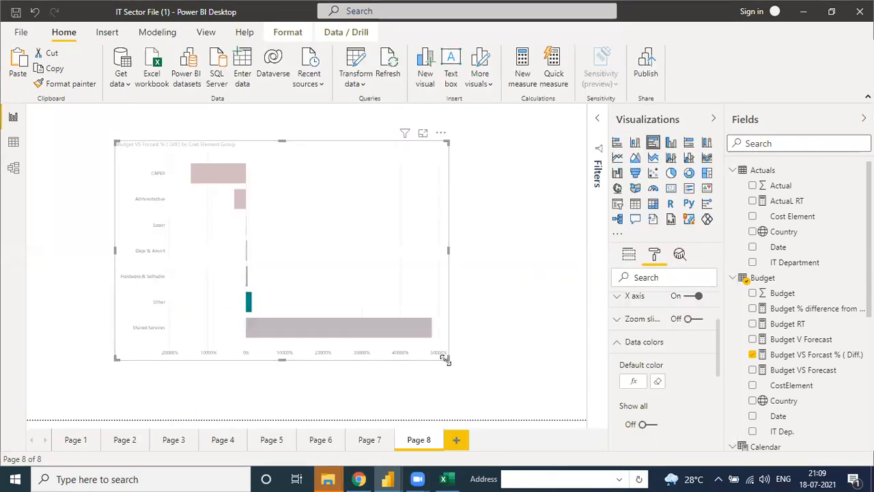
drag(445, 359, 463, 361)
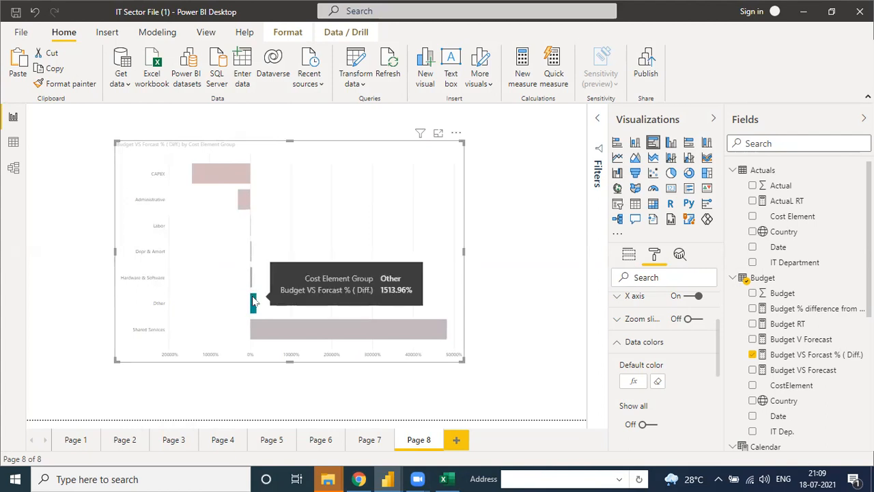
Inspect the Budget versus Forecast percentage differences of the Other and Shared Services bars.
mouse_move(253, 307)
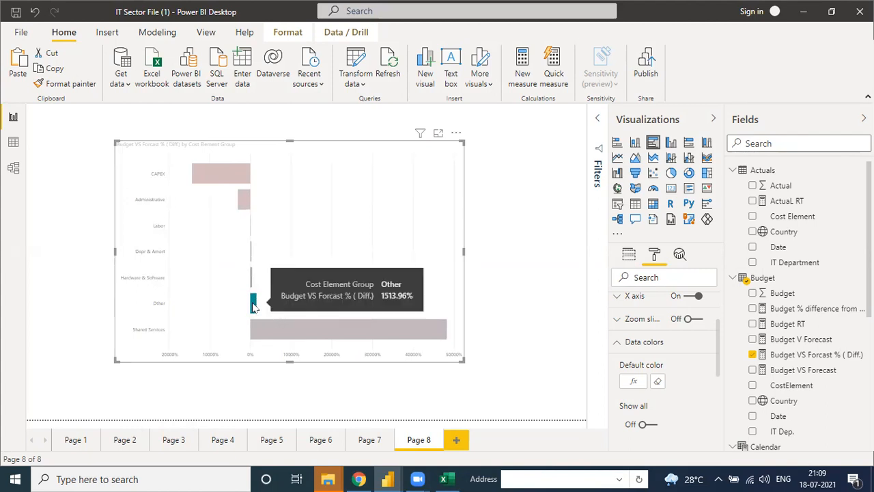
mouse_move(273, 330)
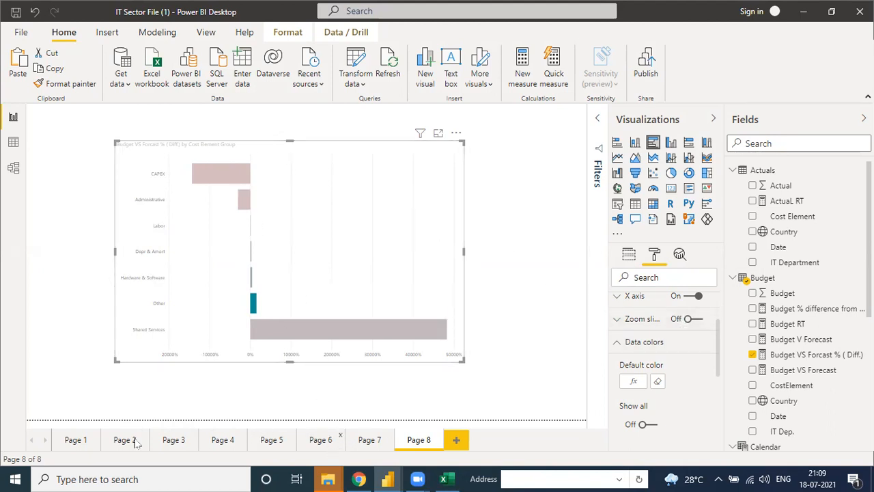
Review the relationships between the tables in the data model and the dashboard visuals on Page 1.
click(14, 168)
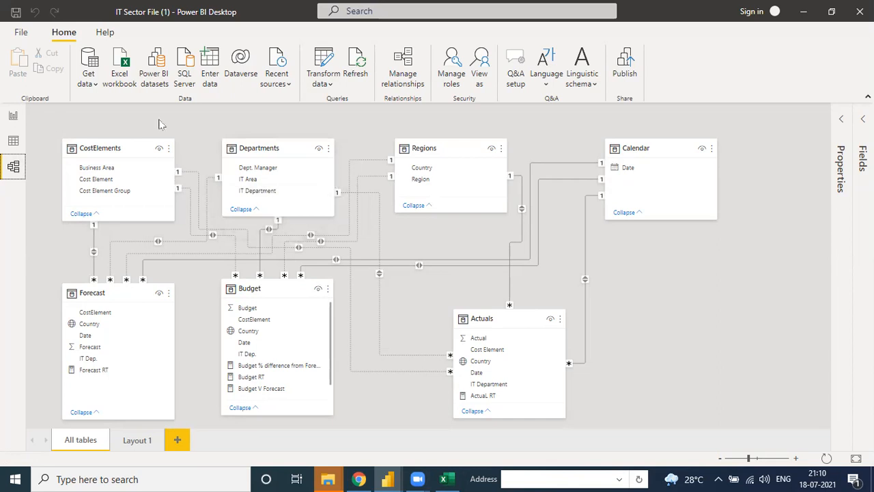
click(13, 141)
click(13, 116)
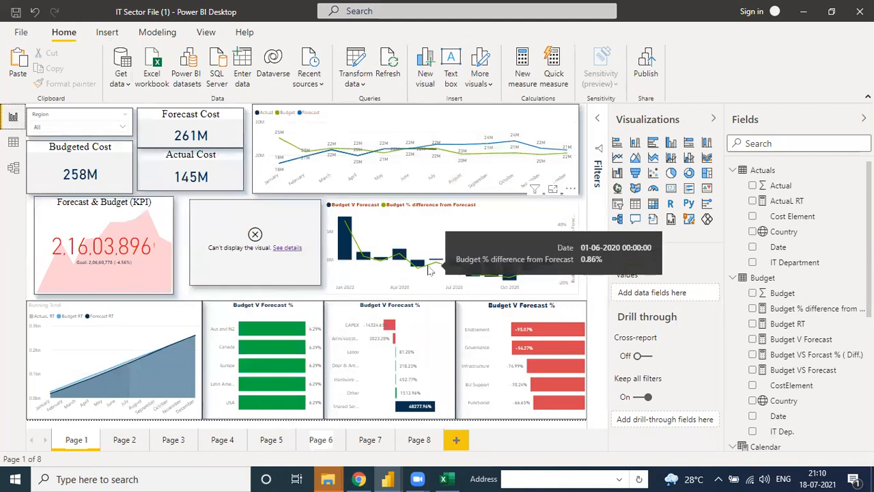
click(13, 168)
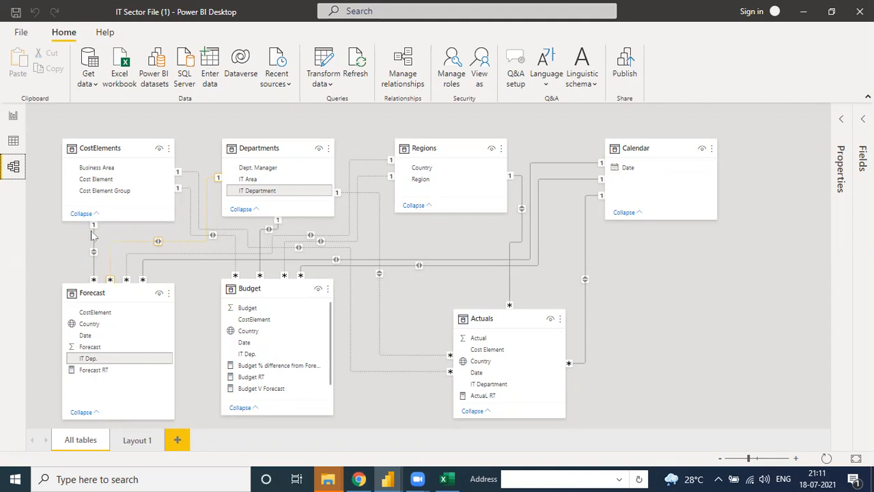
click(13, 140)
click(13, 116)
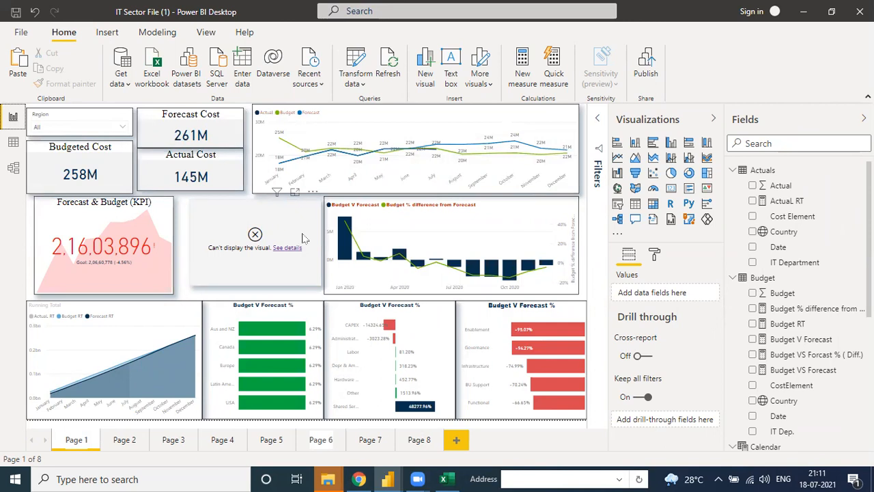
Review the region, IT area and cost element visuals on Page 2 and the rows of the Actuals table.
click(124, 440)
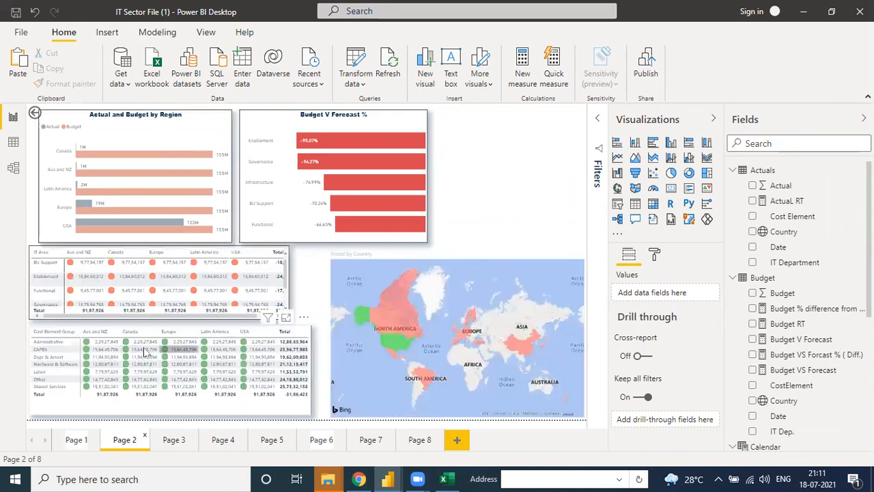
click(13, 141)
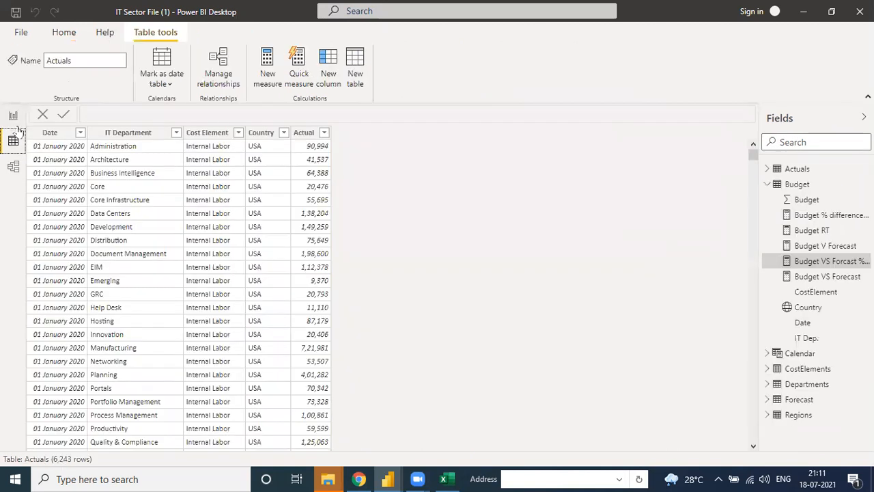
click(14, 116)
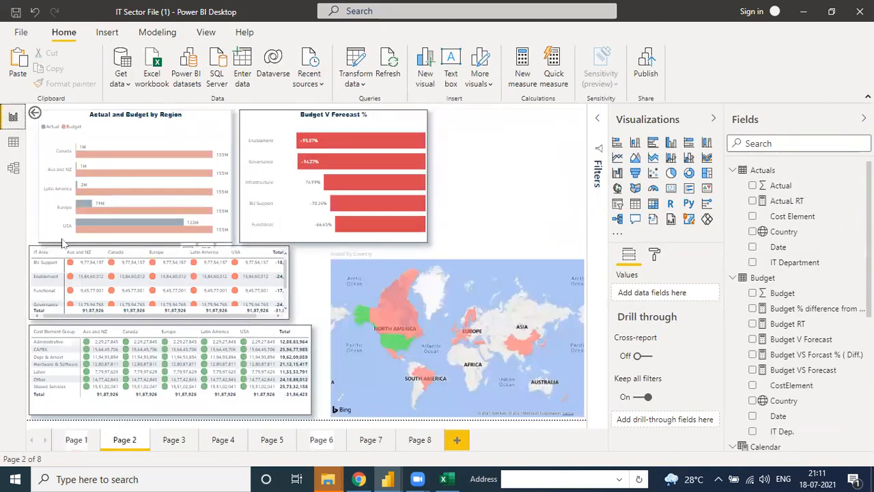
click(72, 439)
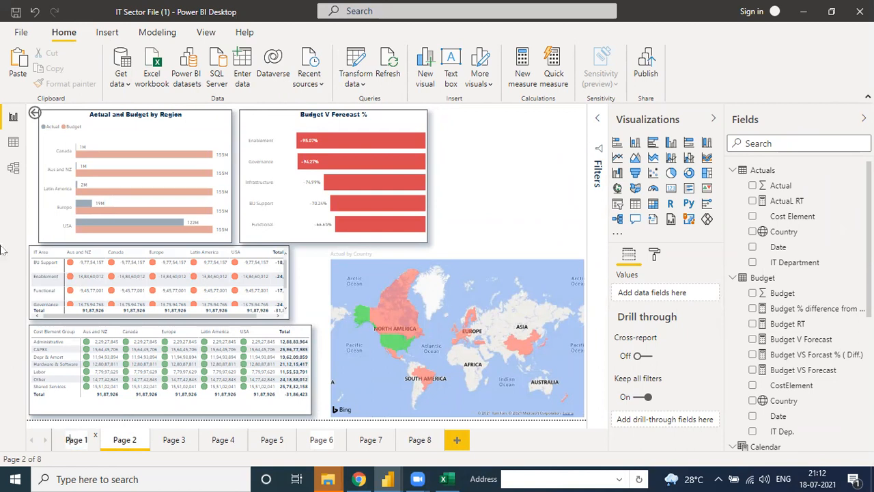
click(13, 142)
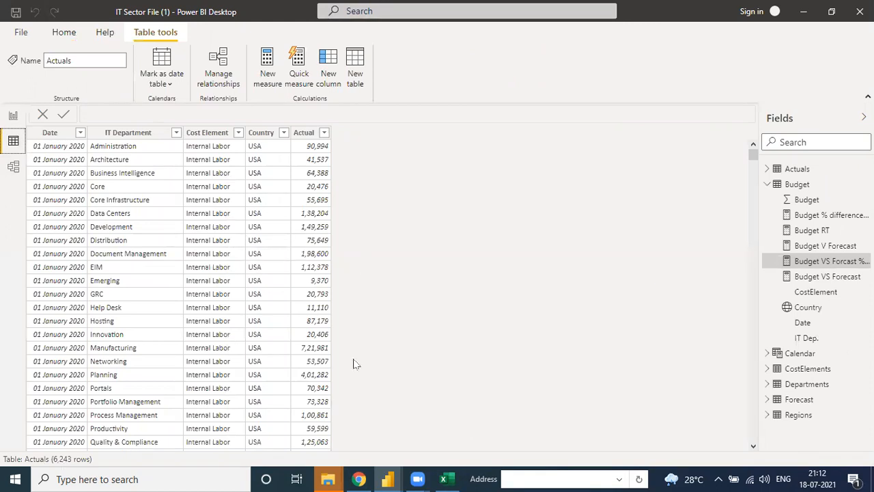
Switch to the Budget workbook in Excel and examine the budget values by date, department, cost element and country.
click(445, 478)
click(371, 296)
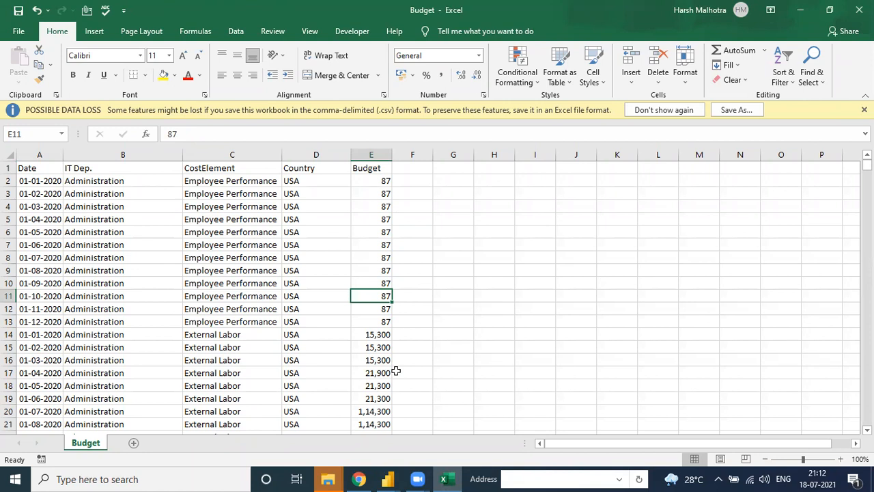
Switch to the Session-5 Demo file in Power BI and rearrange the Actuals, ProductType and Car Sold tables in its data model.
click(387, 478)
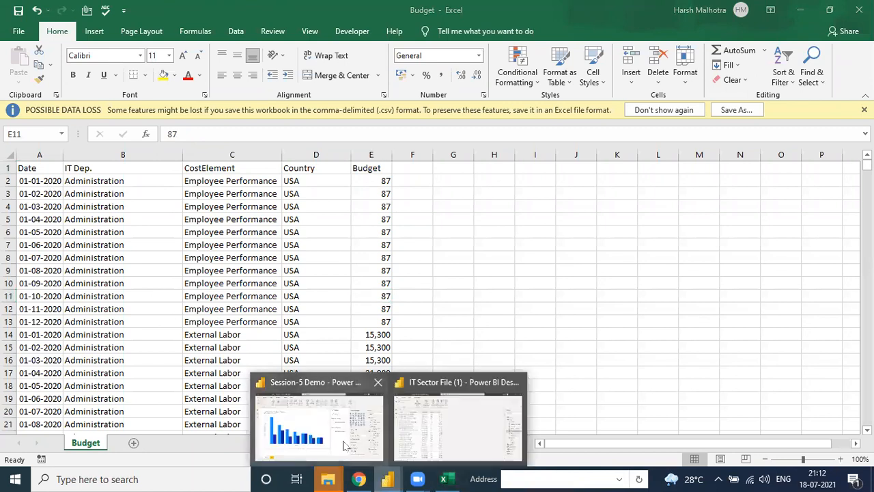
click(345, 446)
click(13, 140)
click(13, 166)
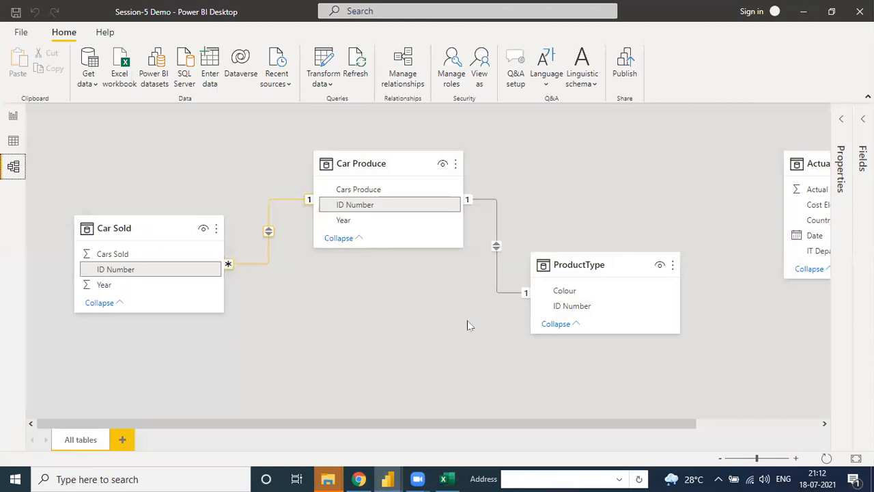
drag(797, 164, 679, 122)
drag(585, 274, 531, 299)
drag(193, 242, 206, 298)
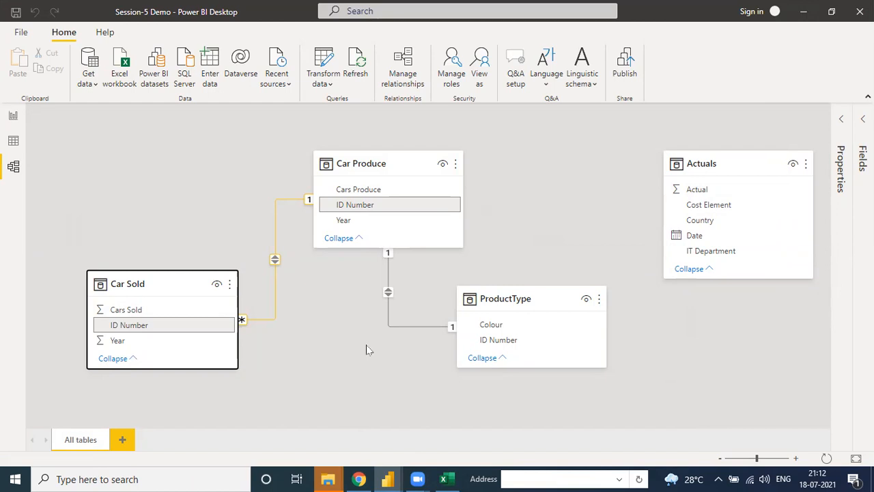
Switch back to the IT Sector File (1) report and review the cost cards, KPI and charts on Page 1.
click(388, 477)
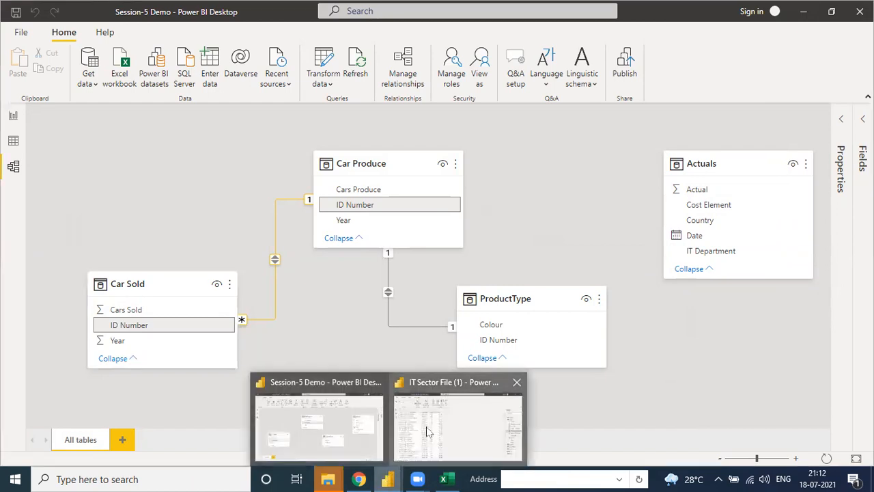
click(428, 431)
click(11, 116)
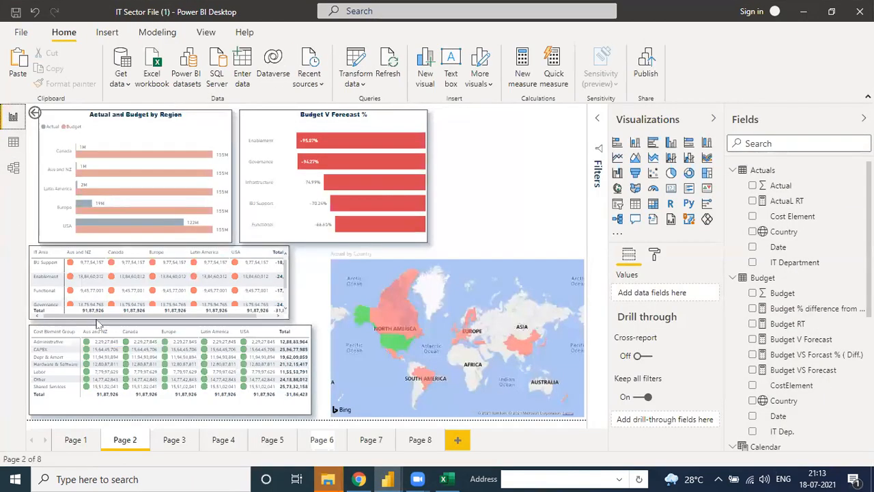
click(79, 439)
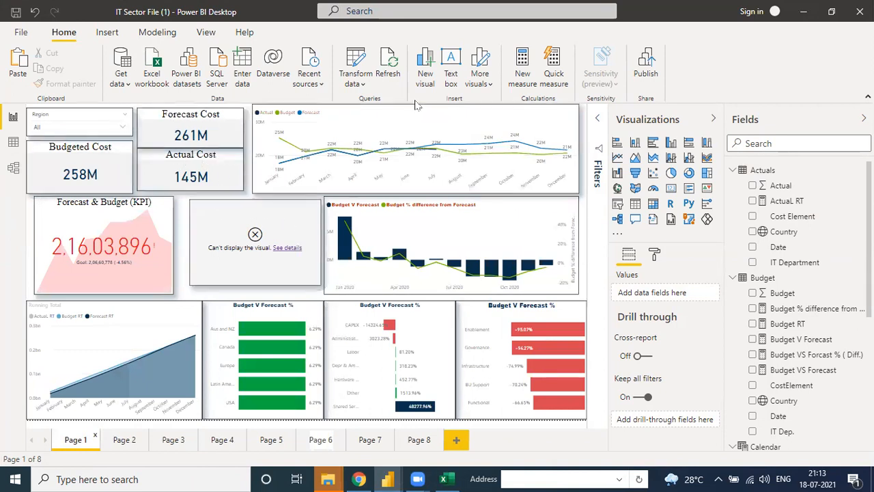
mouse_move(303, 174)
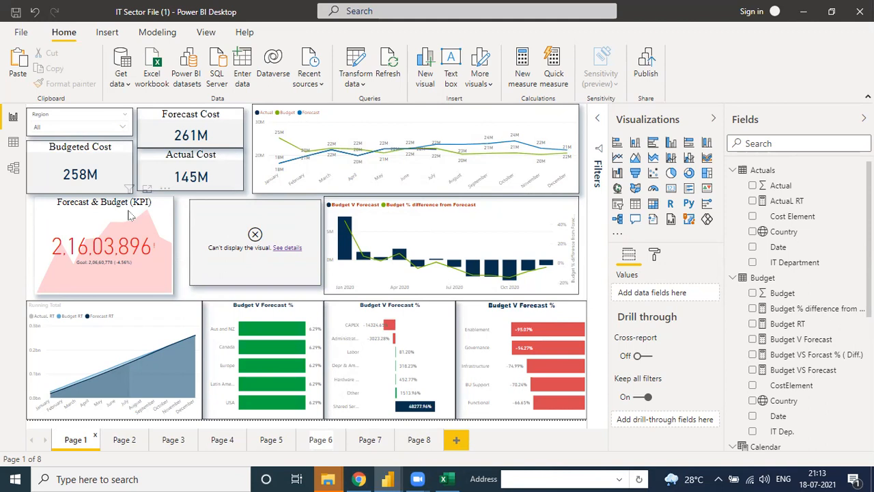
Look through the IT sector file's table data and data model, and return to the Page 1 report.
click(13, 141)
click(13, 167)
click(13, 142)
click(12, 116)
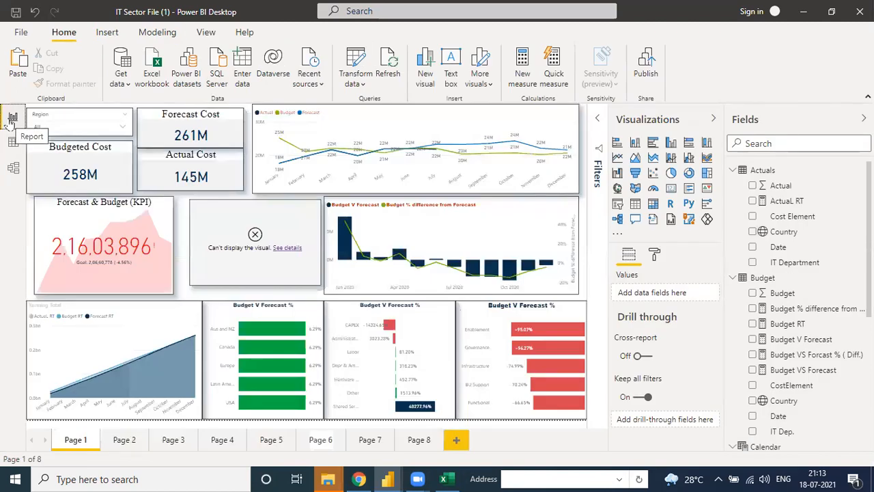